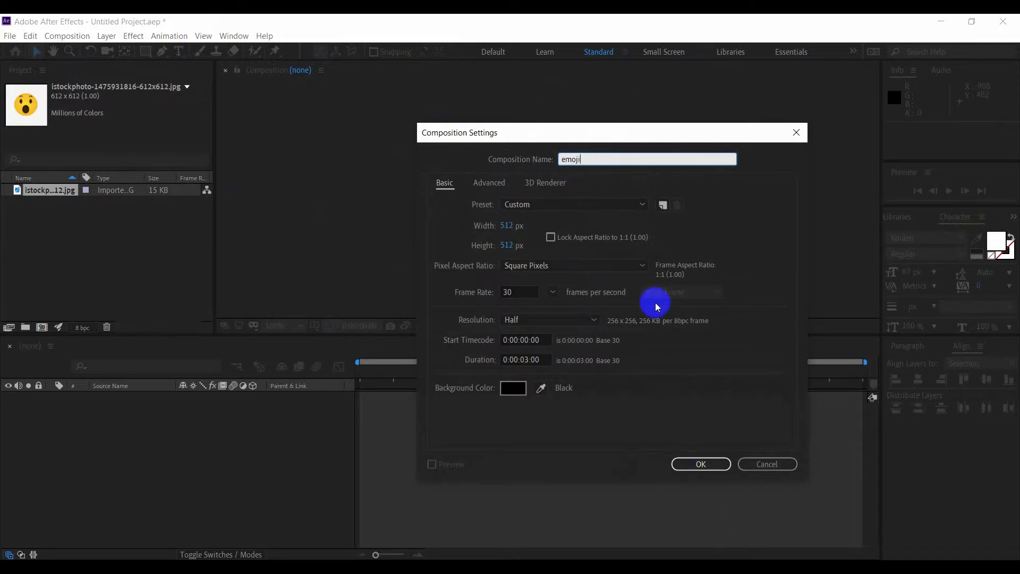
Create the emoji composition at 512 × 512 px, 30 frames per second and a duration of 3 seconds.
left_click(507, 225)
left_click(507, 246)
left_click(511, 291)
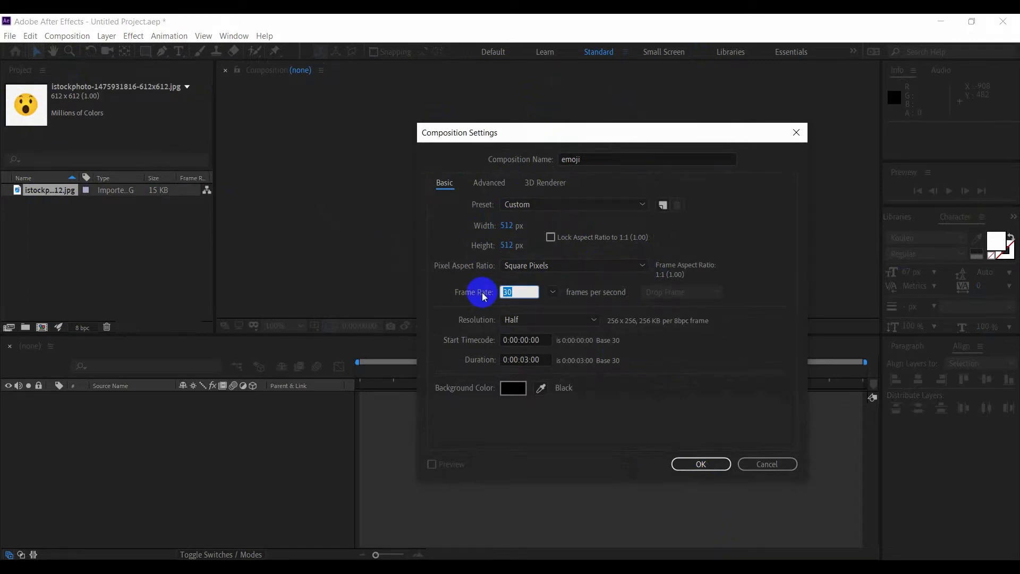
left_click(531, 361)
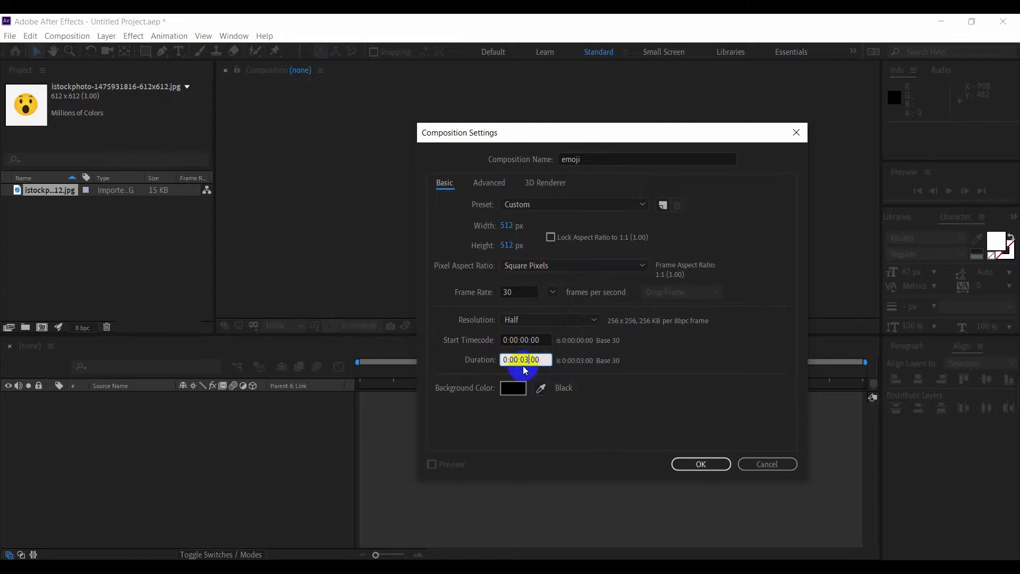
left_click(722, 467)
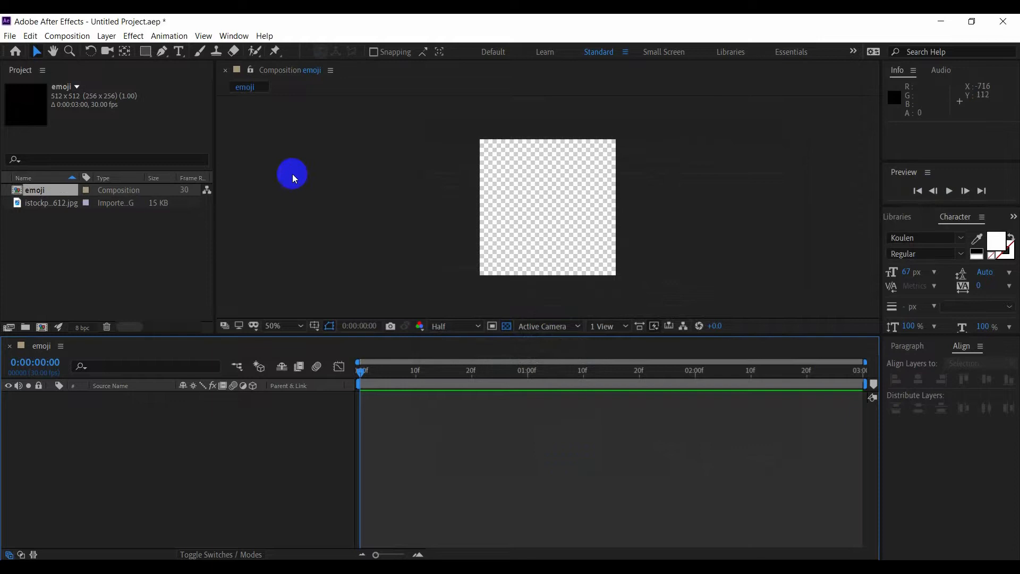
Switch the composition preview's transparency grid off and back on.
left_click(507, 326)
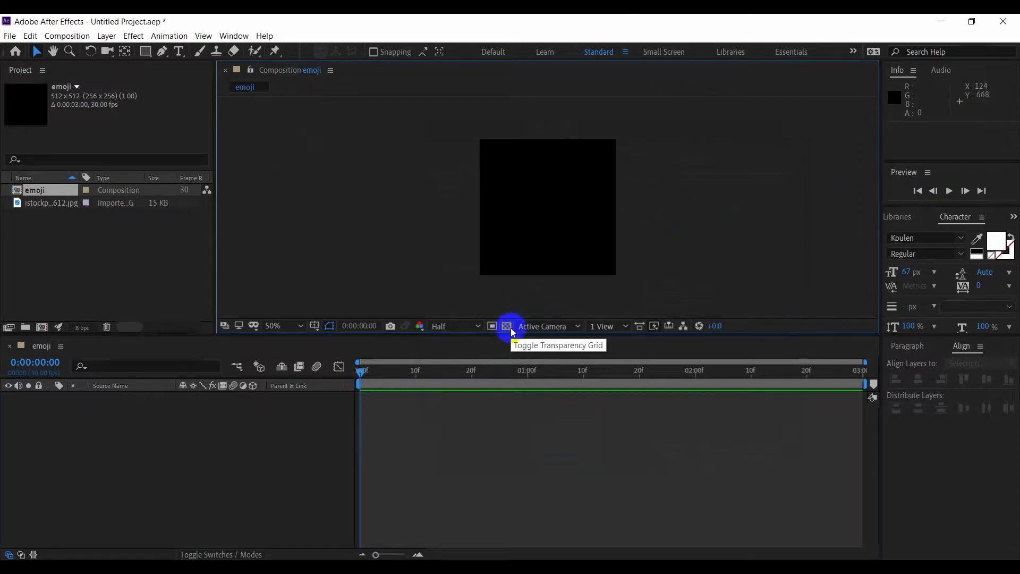
left_click(508, 327)
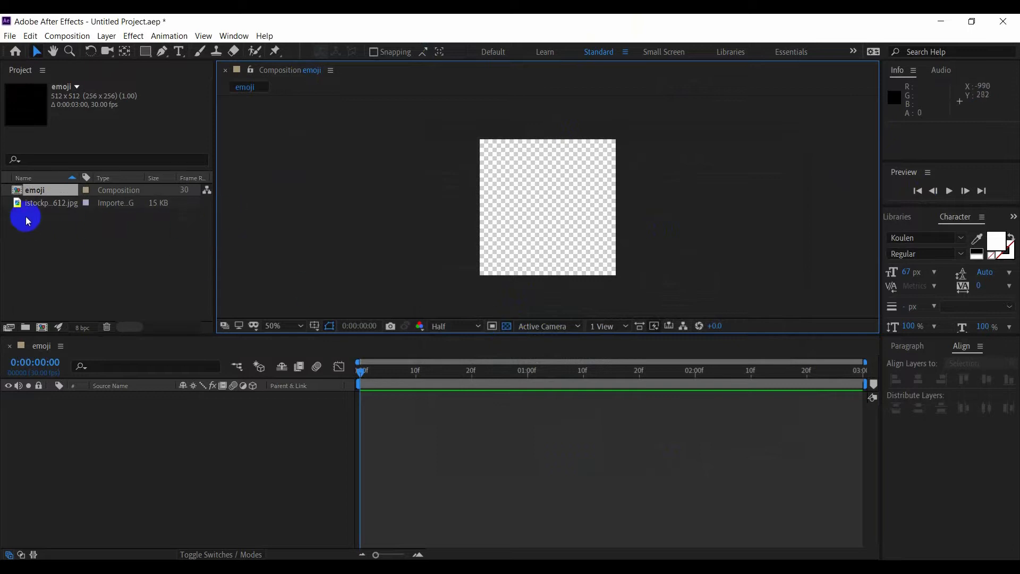
Draw a circle about 230 px across on a new shape layer with the Ellipse tool, just below the composition's centre.
left_click(152, 53)
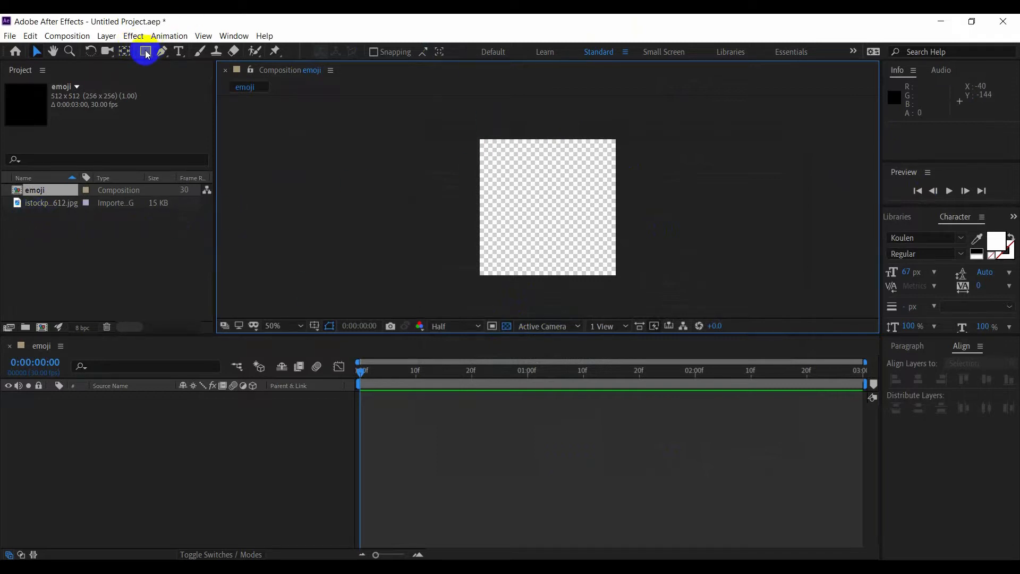
left_click_drag(147, 55, 195, 82)
left_click_drag(519, 188, 578, 250)
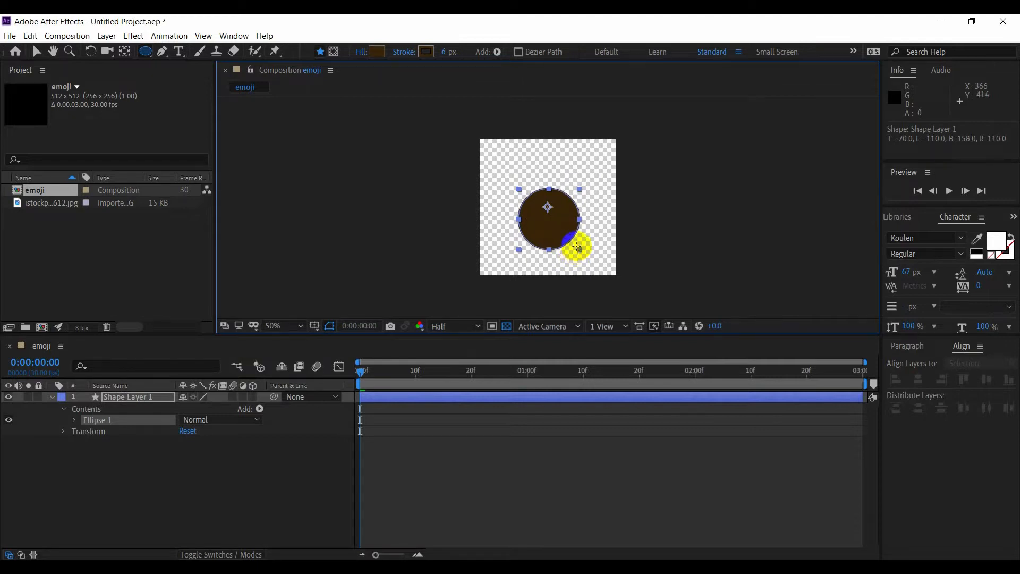
Center the circle layer's anchor point in its layer content.
right_click(563, 220)
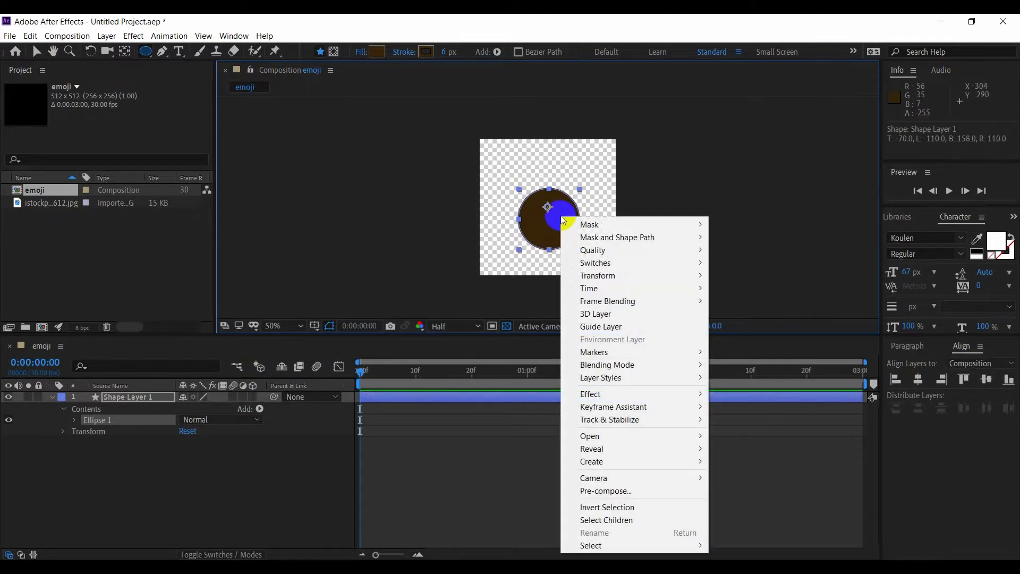
right_click(572, 164)
left_click(548, 215)
right_click(550, 214)
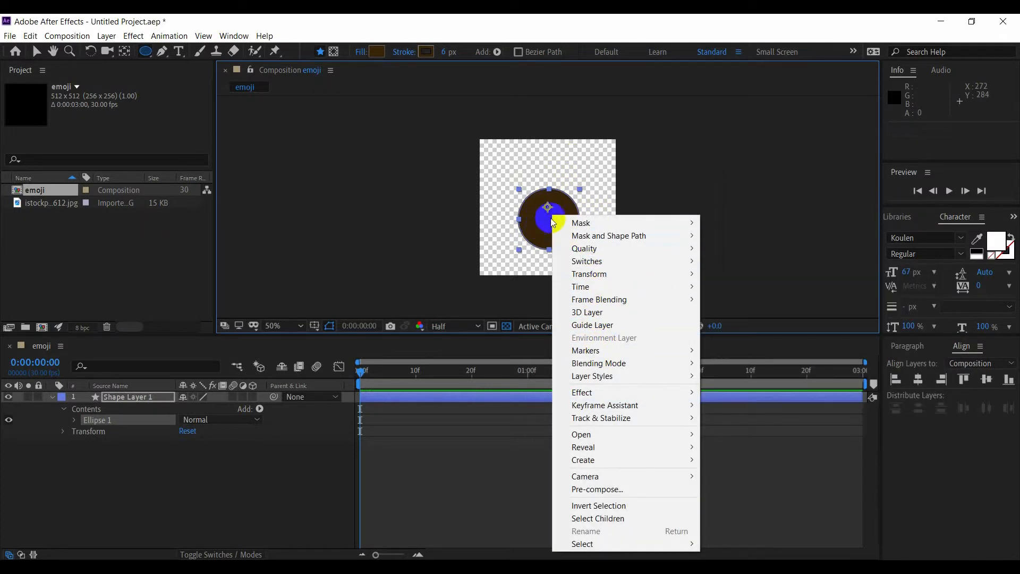
mouse_move(620, 274)
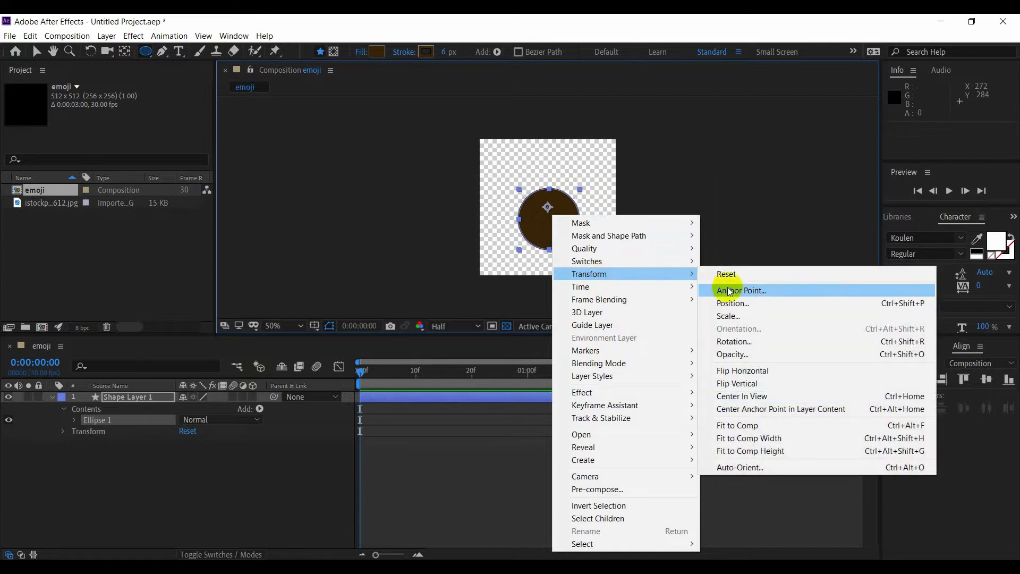
left_click(774, 414)
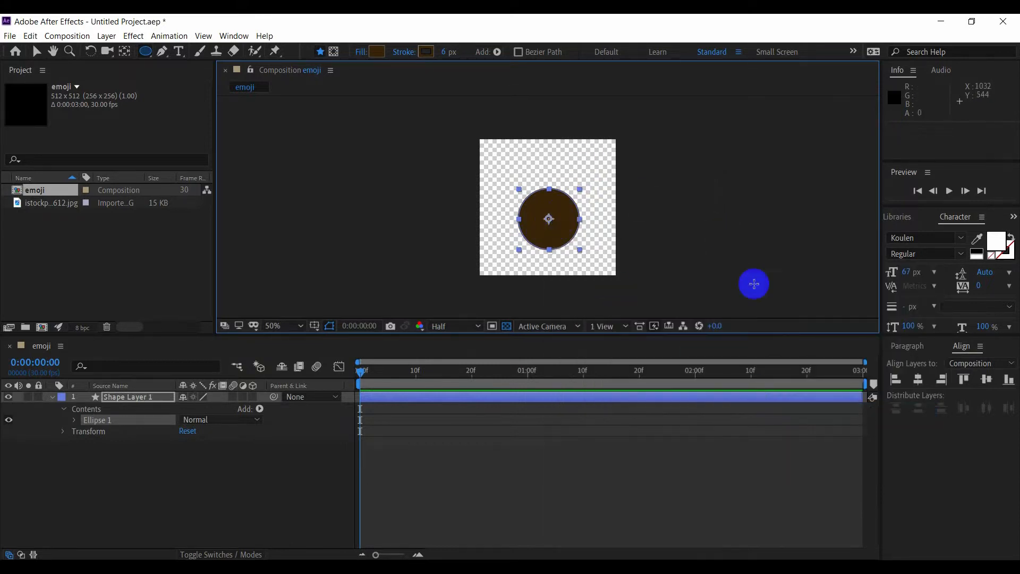
Align the circle horizontally and vertically to the centre of the composition.
left_click(918, 379)
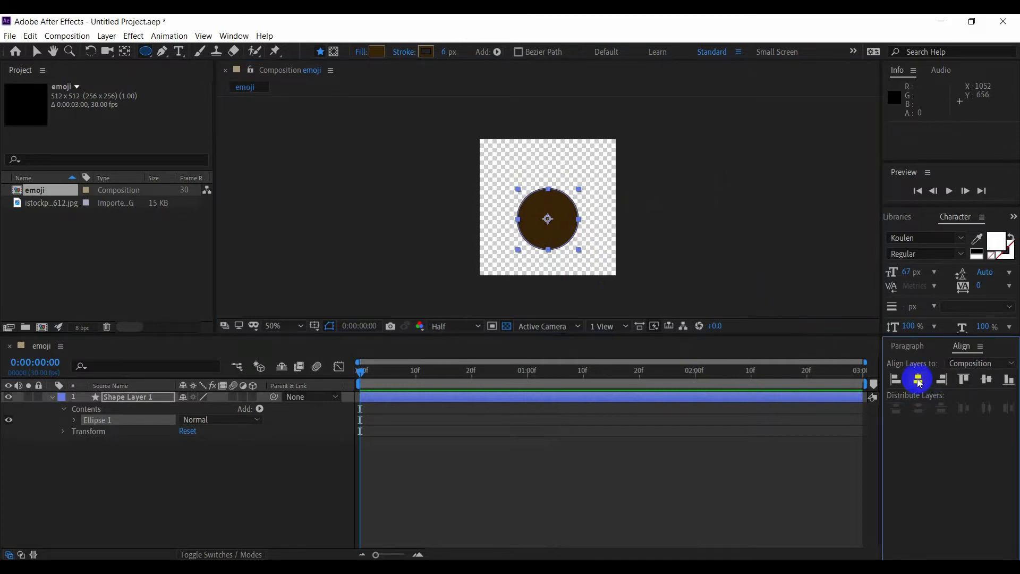
left_click(990, 380)
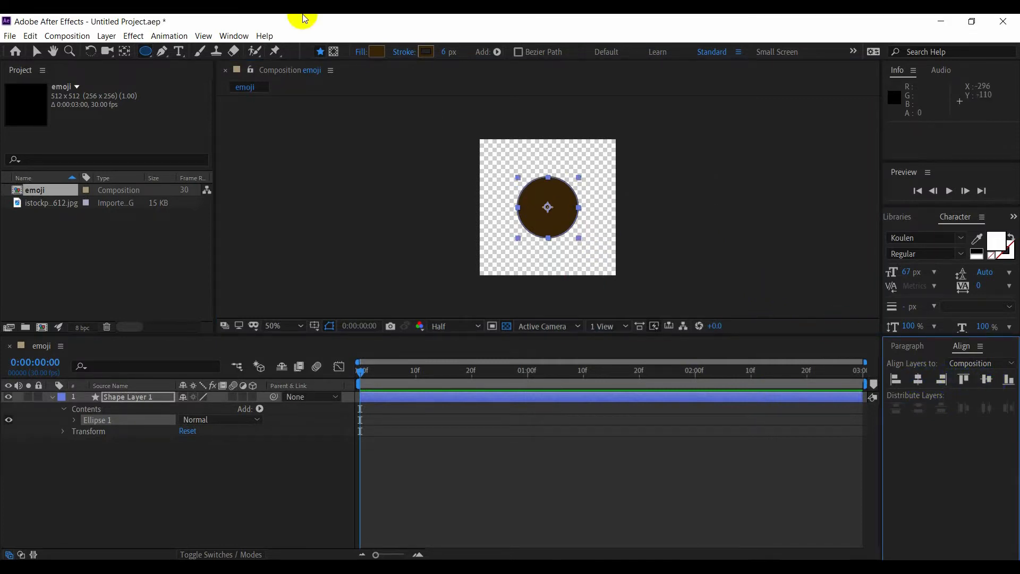
left_click(243, 36)
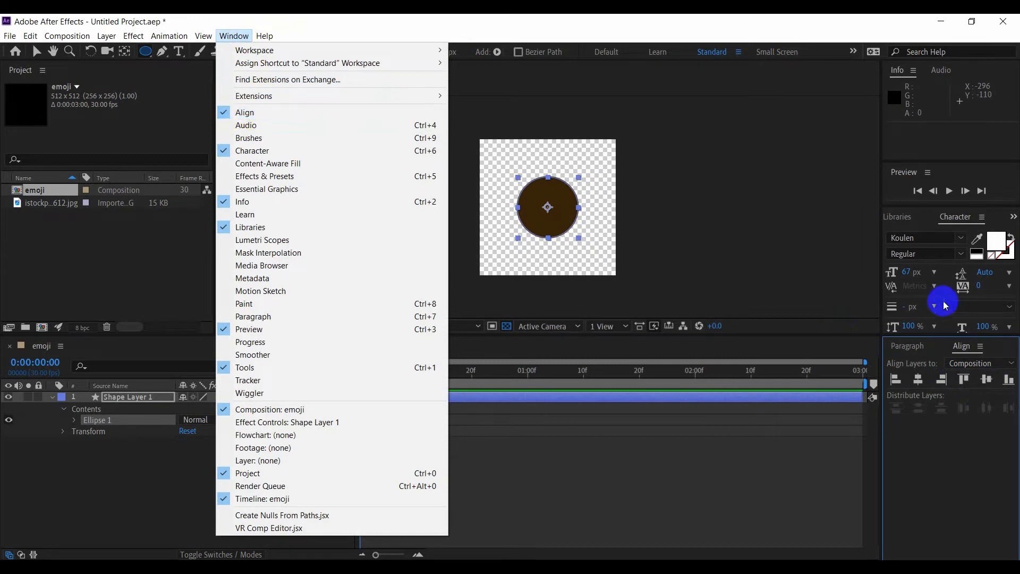
left_click(951, 497)
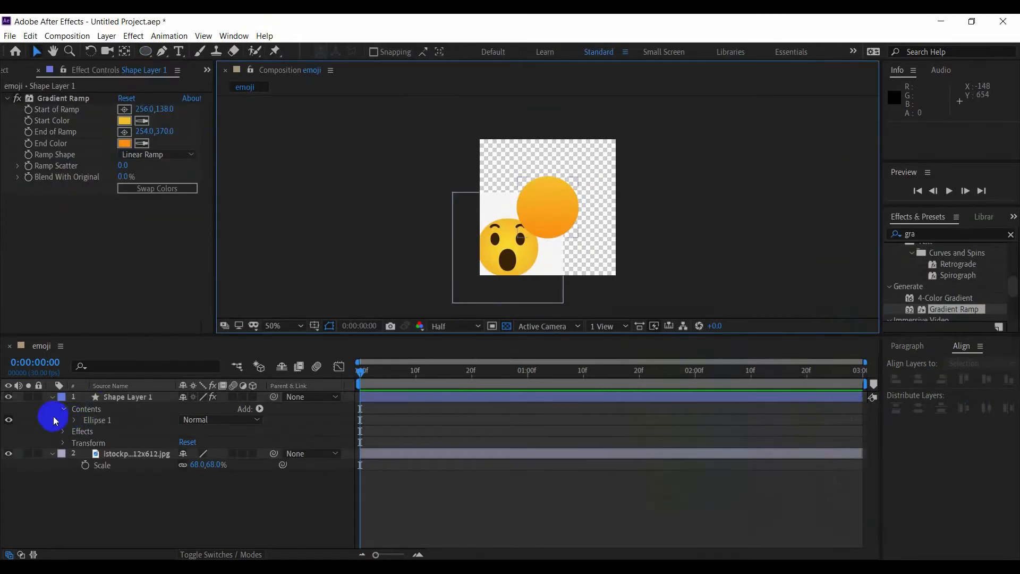
Collapse the shape layer's properties and set the emoji image layer's scale to 52%.
left_click(52, 396)
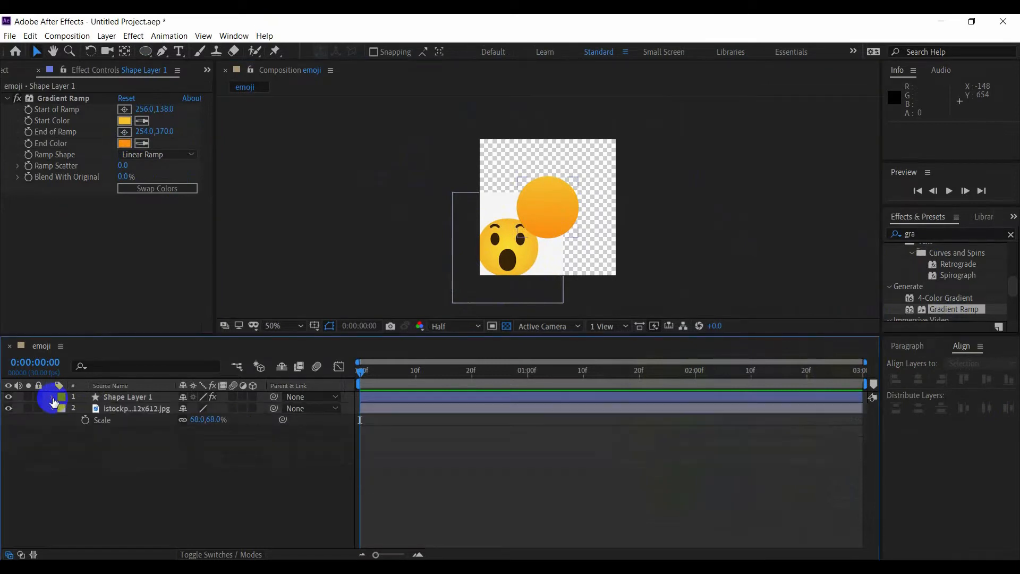
left_click(512, 261)
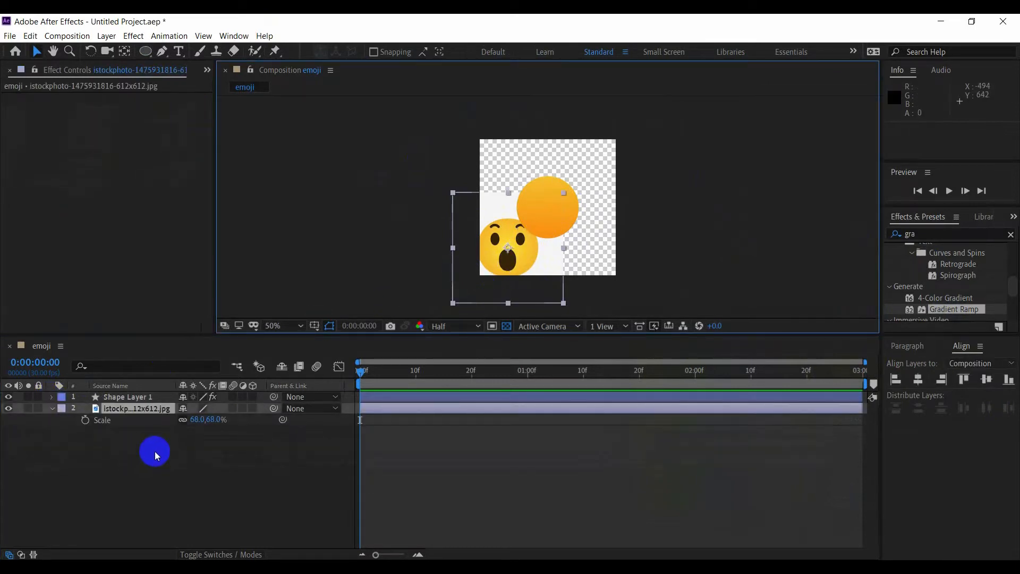
left_click_drag(198, 424, 187, 421)
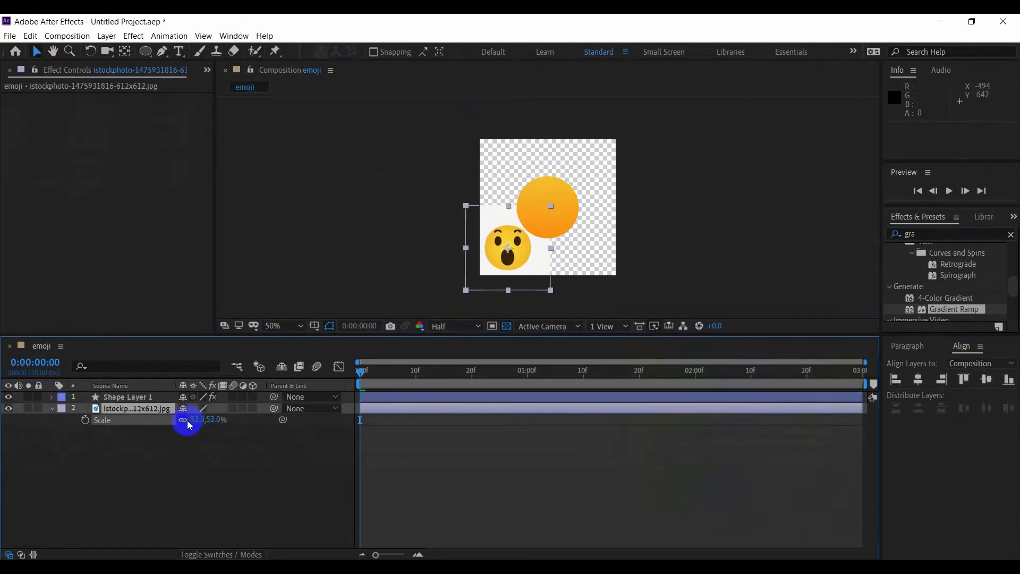
Draw a circular mask about as wide as the face on the emoji image layer with the Ellipse tool.
scroll(485, 272, "up", 2)
scroll(540, 240, "up", 1)
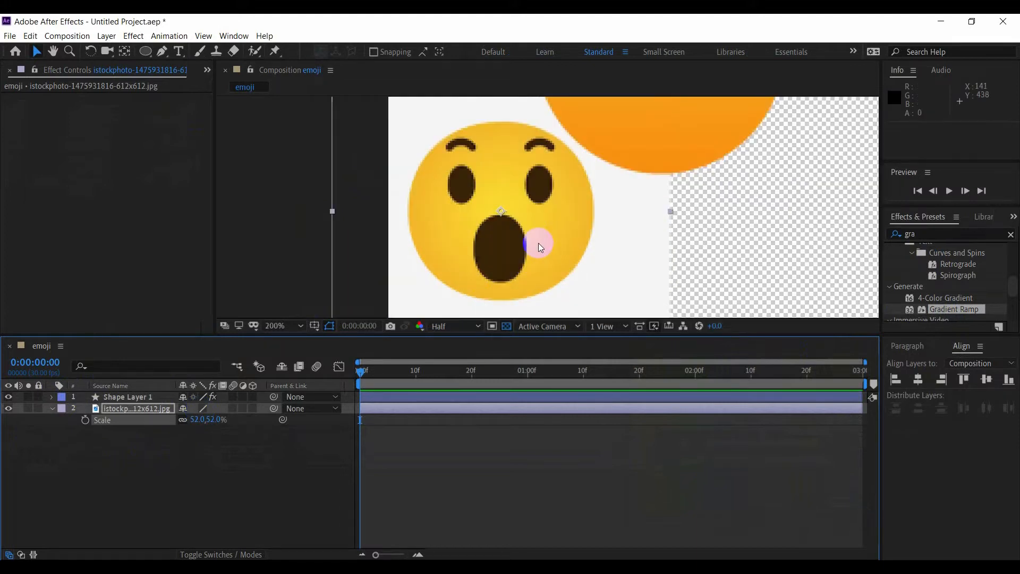
left_click(771, 226)
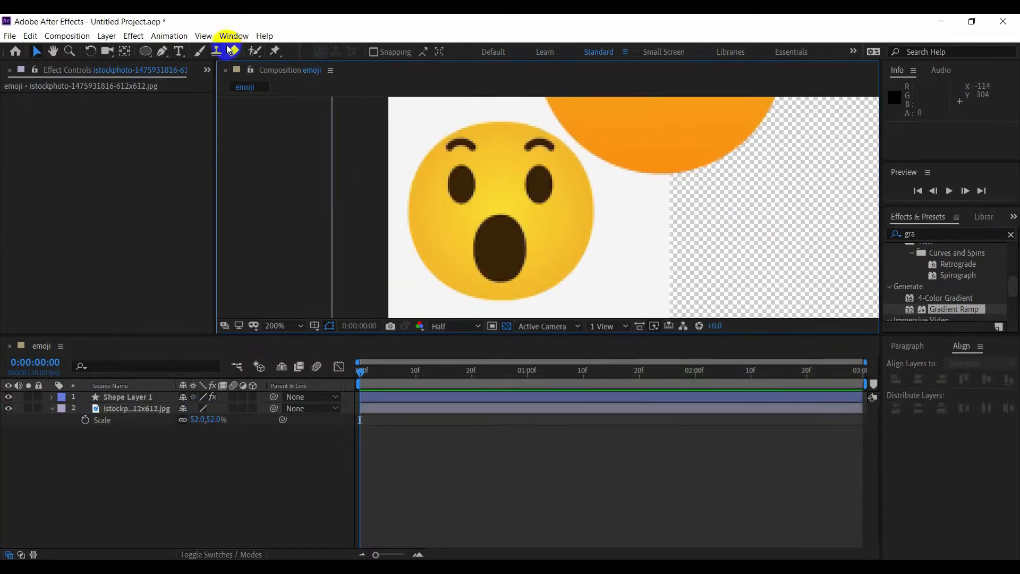
left_click(125, 408)
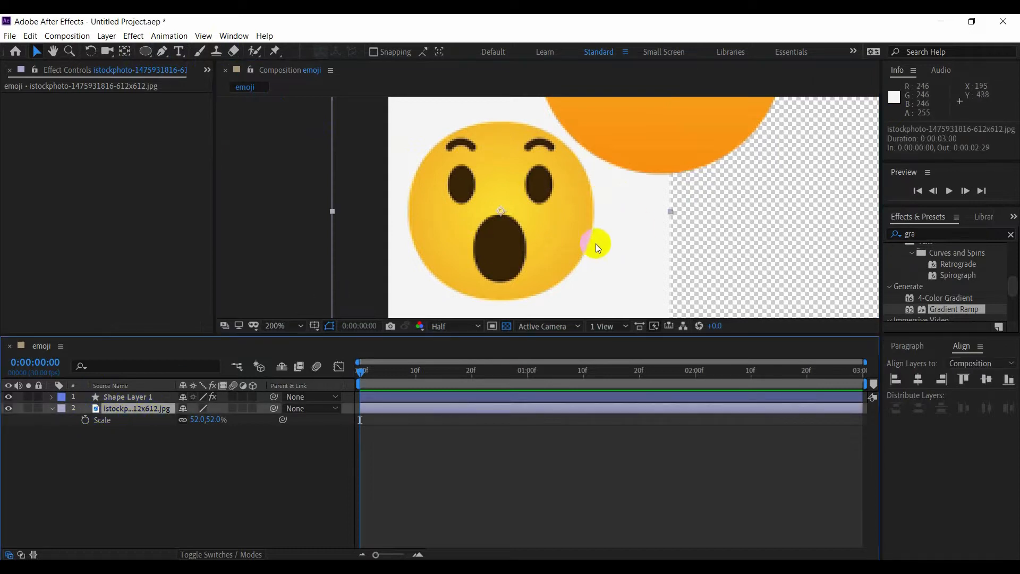
left_click(144, 52)
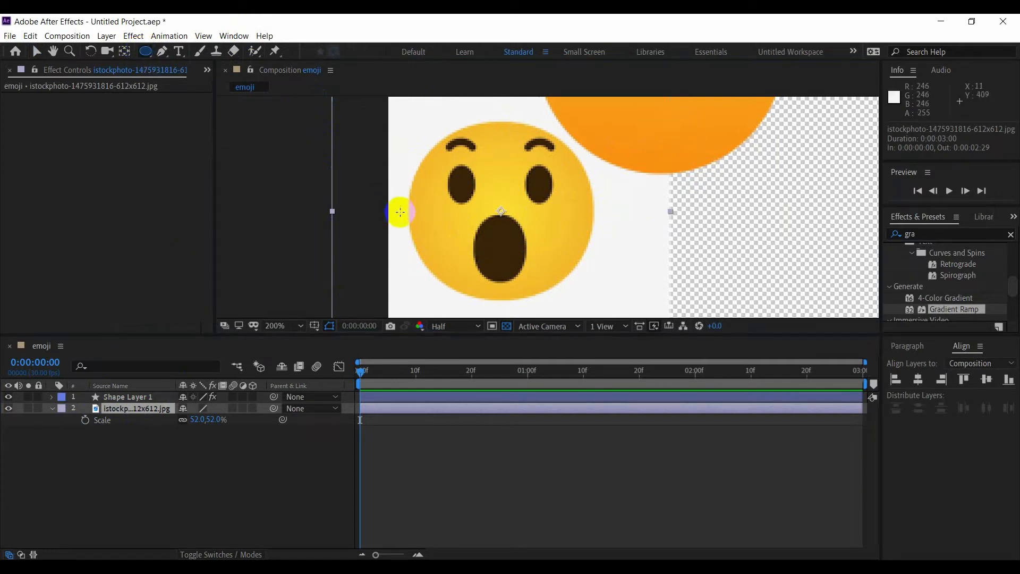
mouse_move(408, 215)
left_mouse_down()
mouse_move(506, 243)
mouse_move(583, 310)
mouse_move(598, 276)
mouse_move(583, 278)
mouse_move(588, 269)
left_mouse_up()
key("shift")
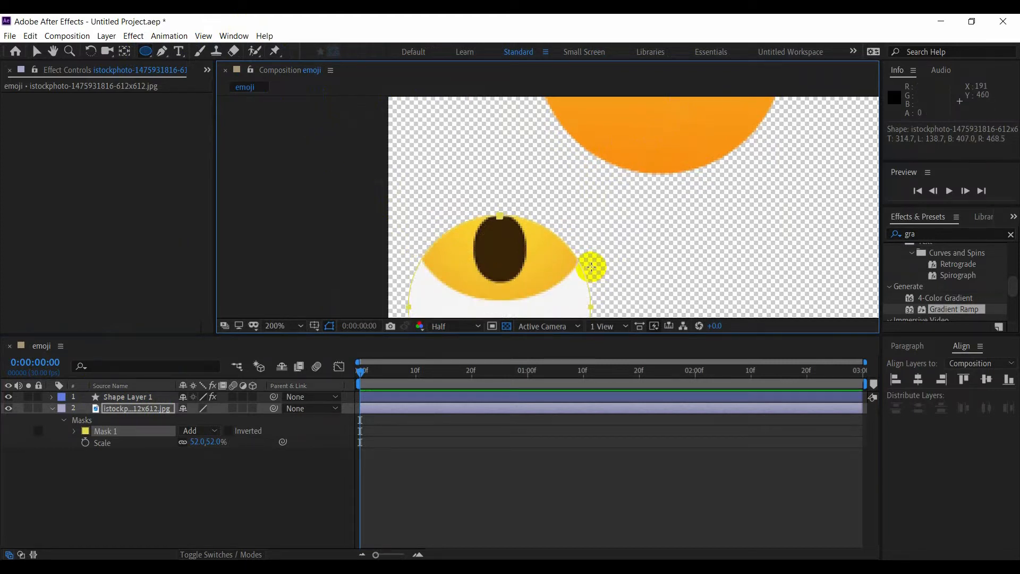
Move the circular mask up so that it covers the whole emoji face.
scroll(574, 181, "down", 3)
scroll(573, 210, "up", 2)
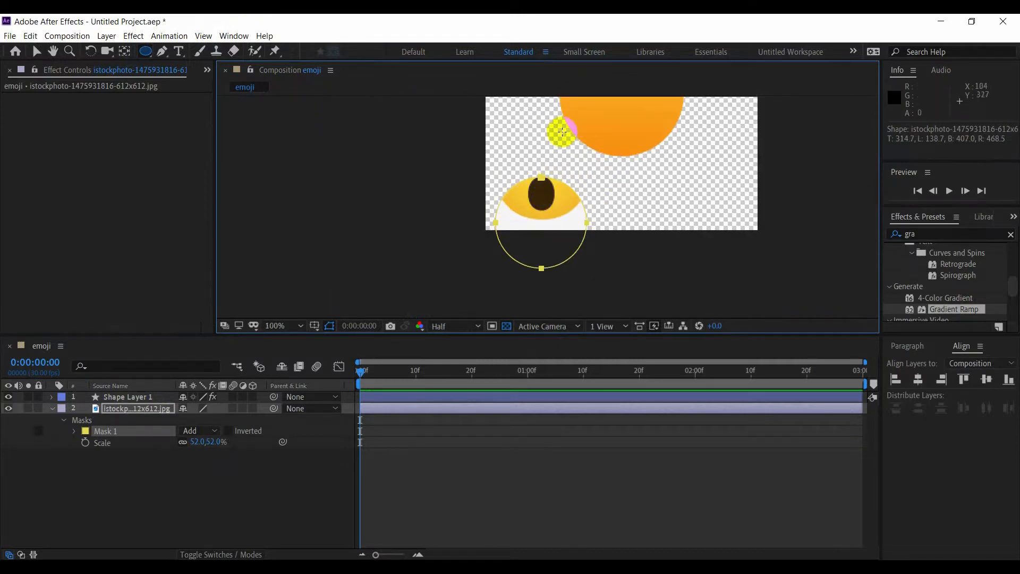
left_click(36, 51)
left_click_drag(564, 182, 576, 142)
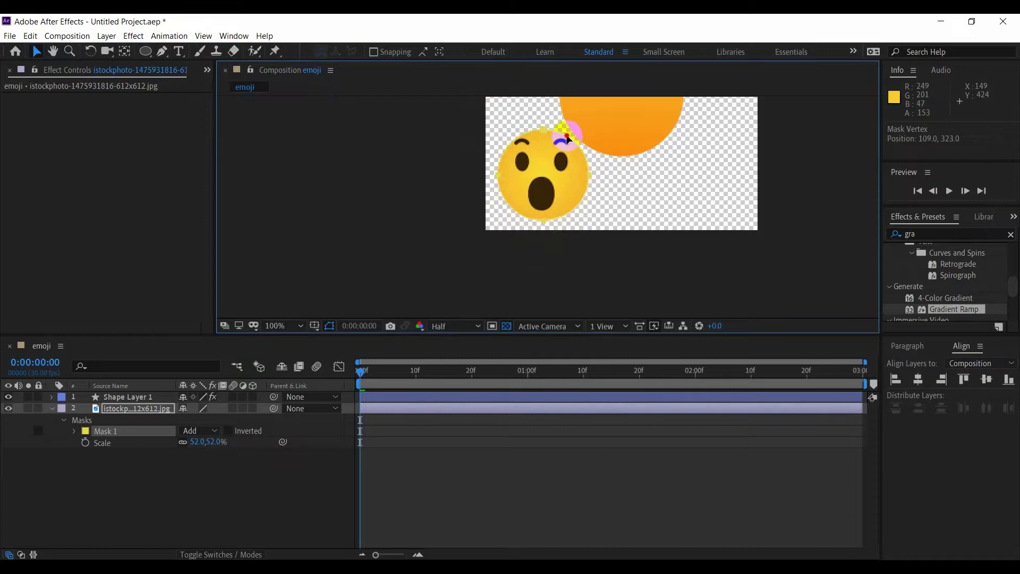
Nudge the mask until its outline fits the edge of the emoji face, and deselect the layer.
scroll(547, 154, "down", 1)
scroll(539, 152, "up", 3)
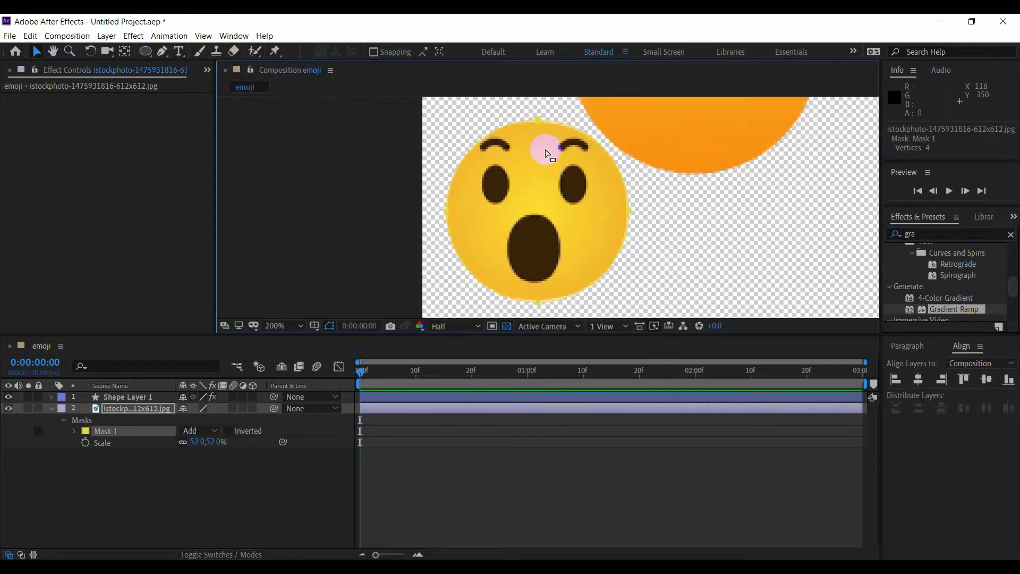
scroll(537, 149, "down", 1)
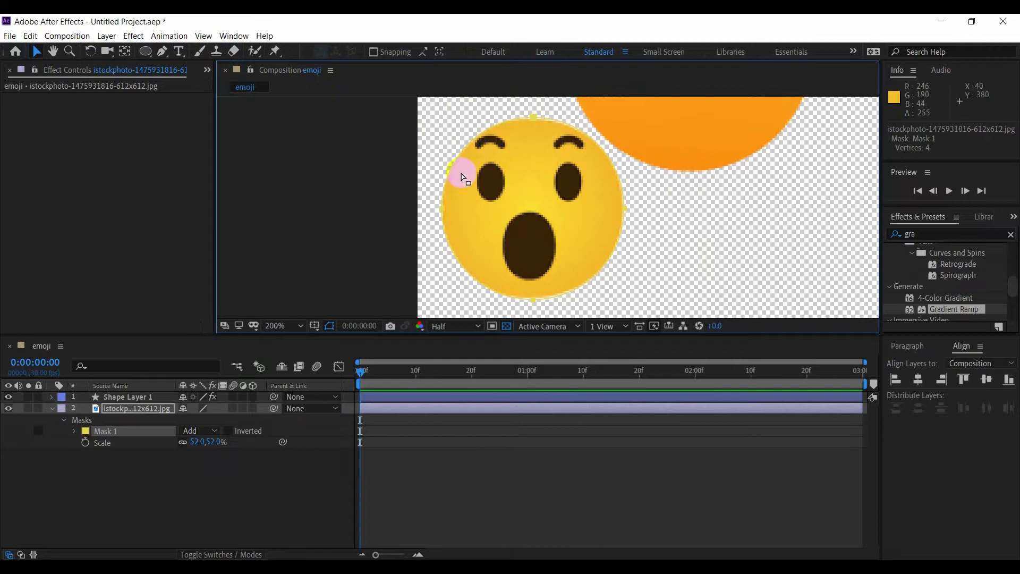
left_click_drag(443, 207, 445, 210)
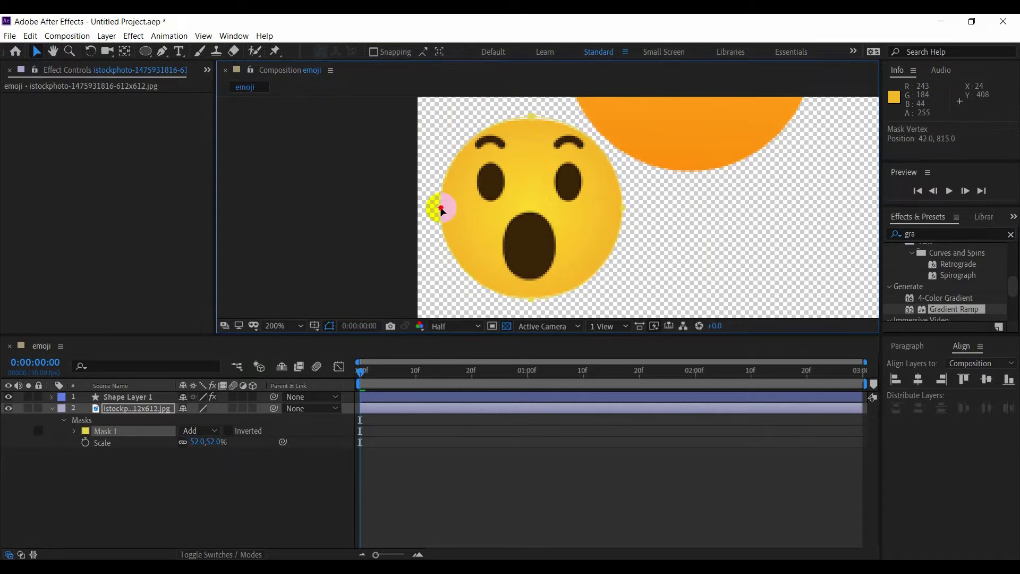
left_click_drag(442, 208, 444, 208)
scroll(539, 194, "down", 2)
scroll(480, 211, "up", 1)
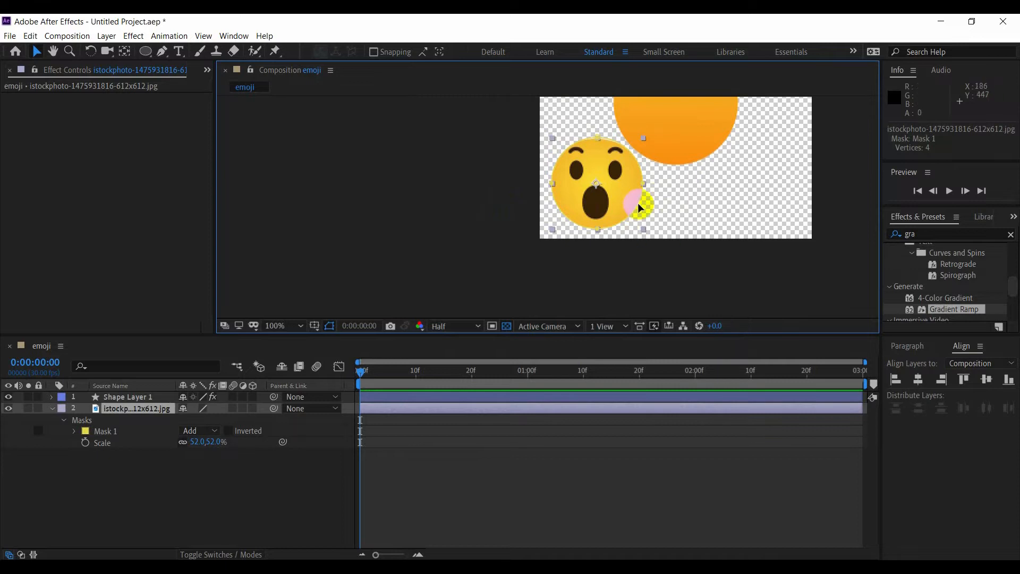
scroll(638, 204, "down", 1)
scroll(638, 203, "up", 1)
left_click(394, 261)
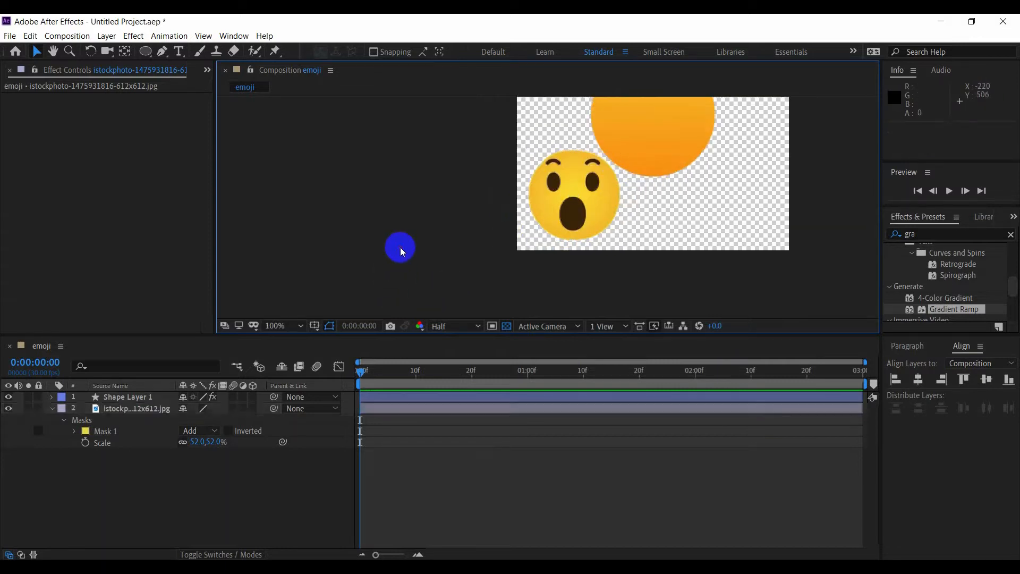
Move the masked emoji onto the orange circle at about 256, 258 and set its scale to 71%.
left_click(587, 178)
scroll(630, 203, "down", 1)
left_click_drag(621, 210, 651, 167)
scroll(678, 153, "up", 1)
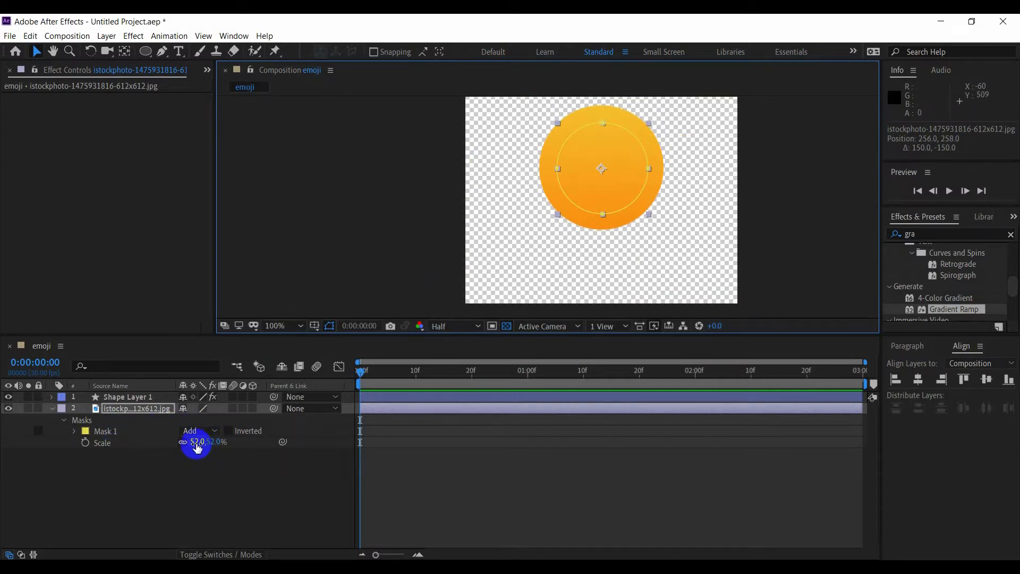
left_click_drag(196, 443, 219, 454)
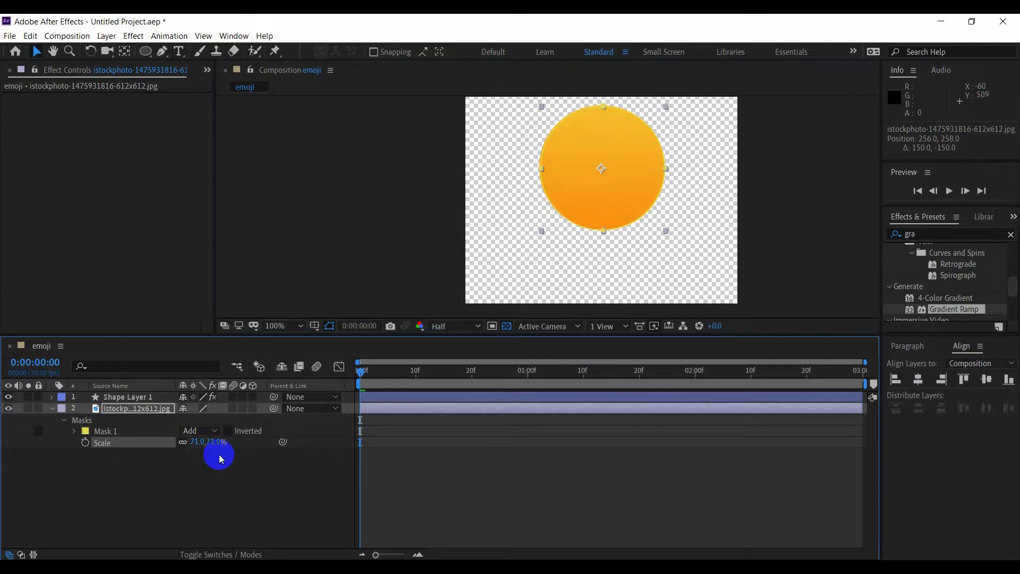
Nudge the masked emoji slightly left to match the orange circle, and place its layer above Shape Layer 1.
left_click(573, 157)
left_click_drag(573, 158, 572, 157)
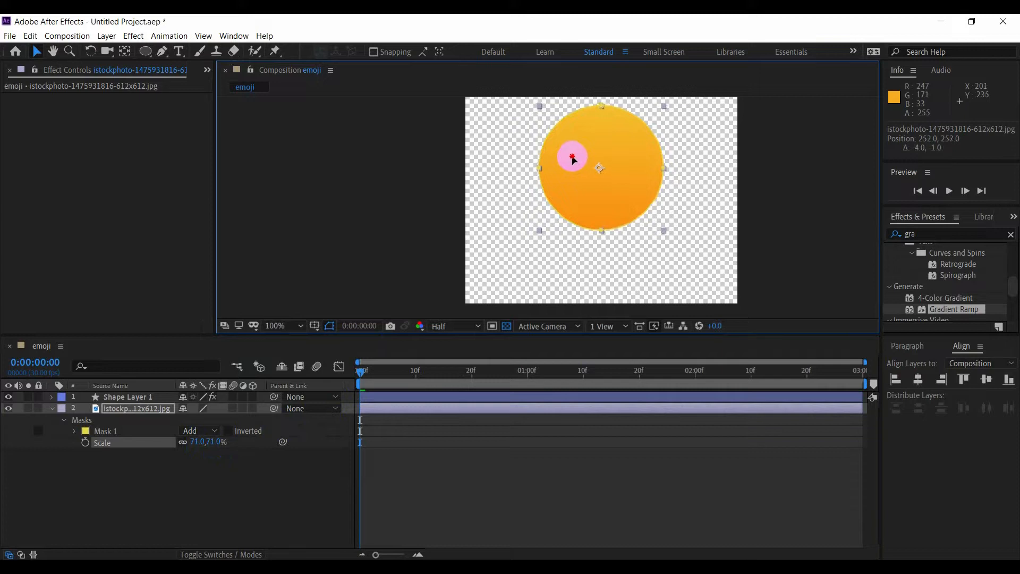
left_click_drag(573, 157, 572, 158)
left_click(697, 146)
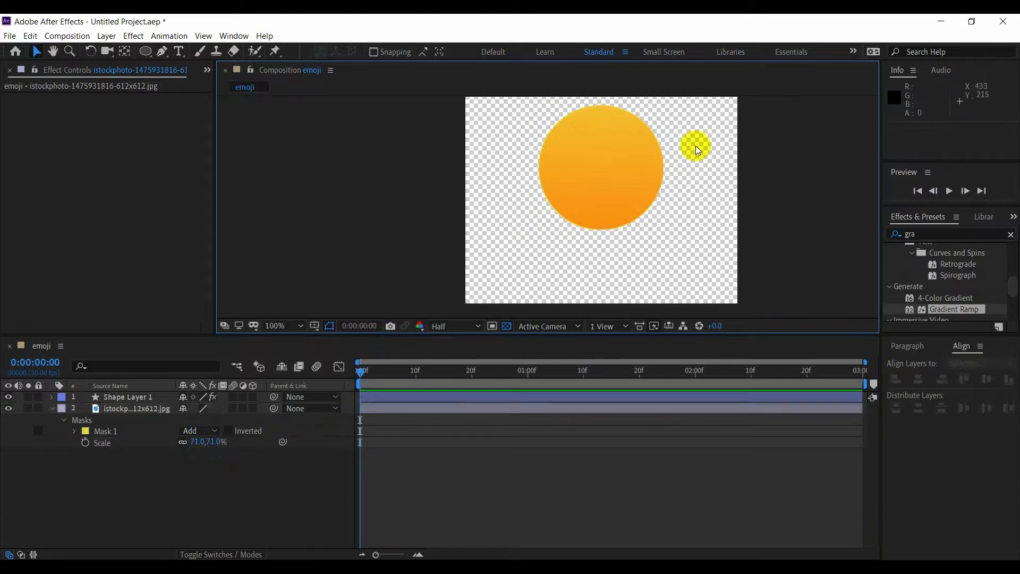
left_click_drag(105, 415, 102, 393)
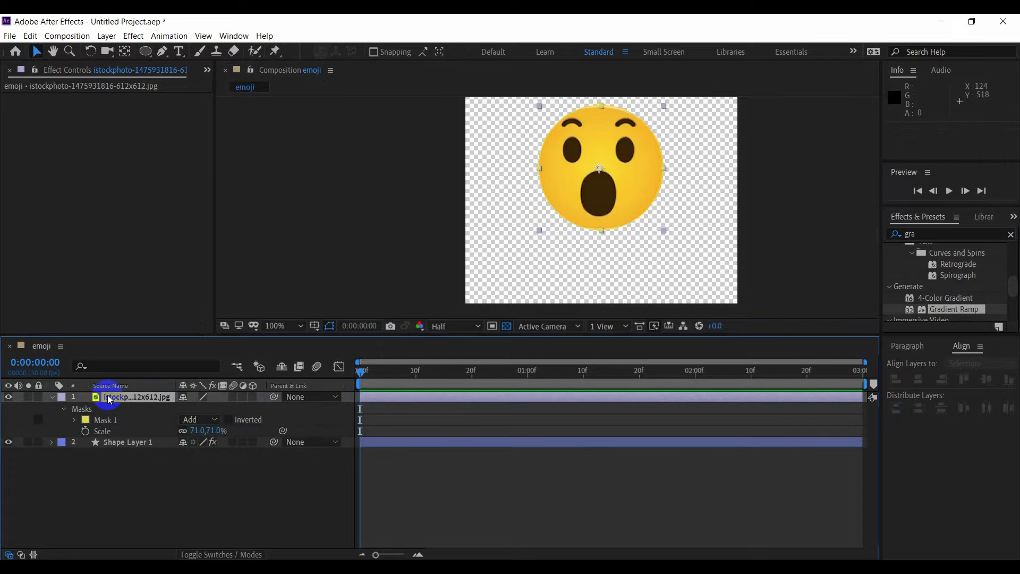
Deselect the masked emoji image and collapse its layer properties in the timeline.
left_click(798, 171)
scroll(579, 216, "down", 3)
scroll(599, 168, "up", 3)
left_click(153, 477)
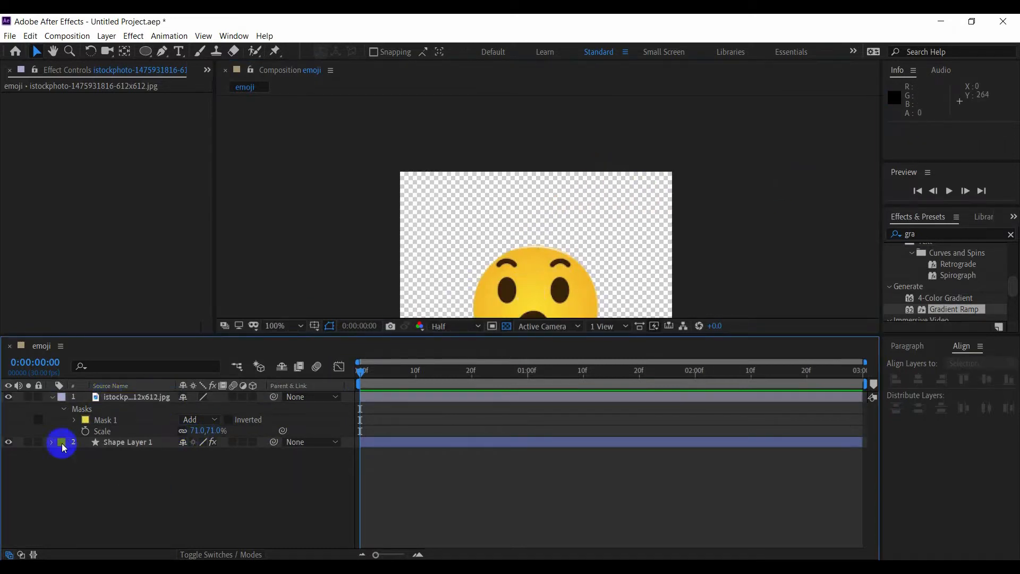
left_click(53, 398)
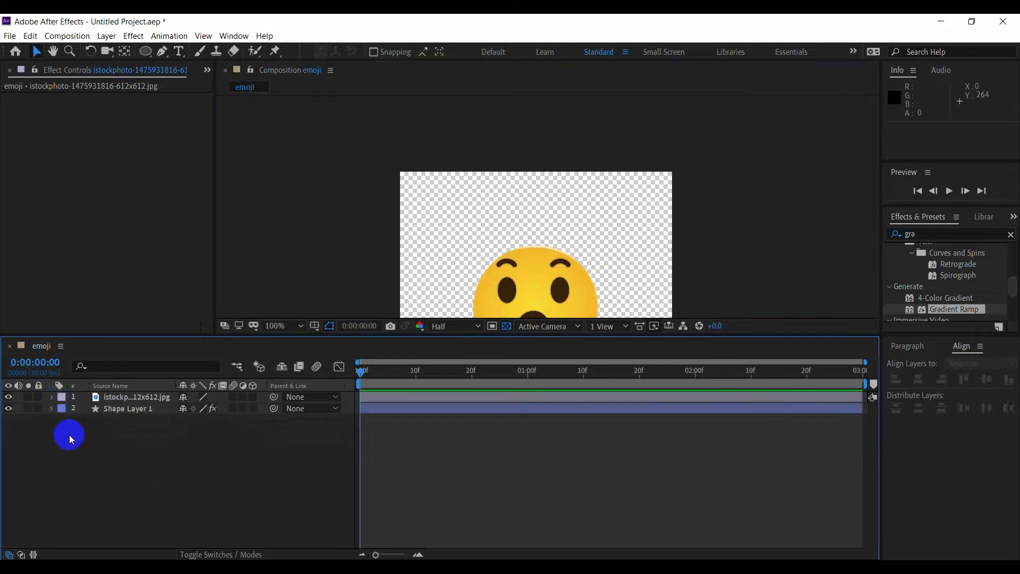
Trace the left eyebrow as a new shape layer with the Pen tool, using two points and a curved arch between them.
scroll(540, 193, "down", 2)
scroll(548, 270, "up", 2)
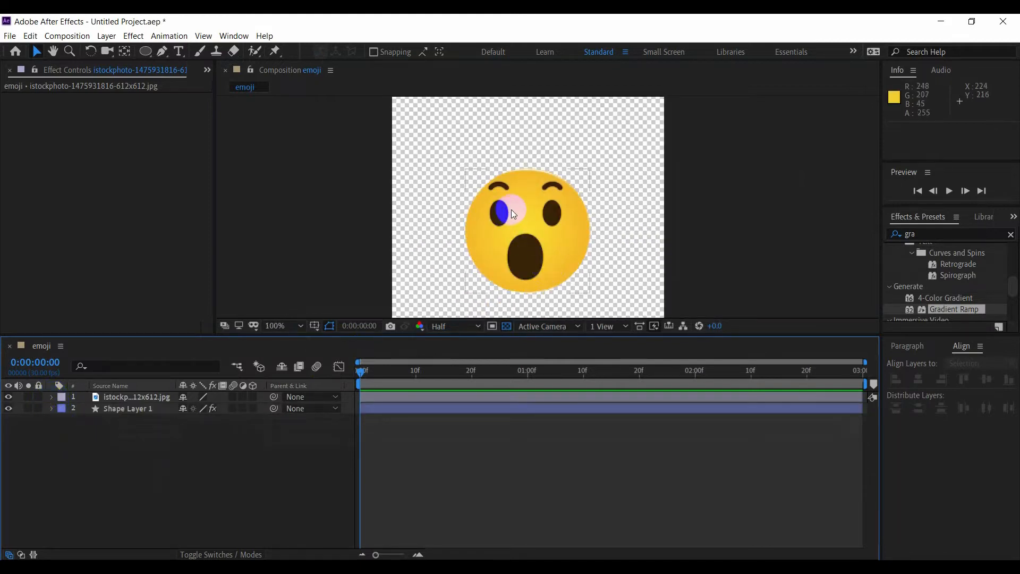
scroll(511, 209, "up", 4)
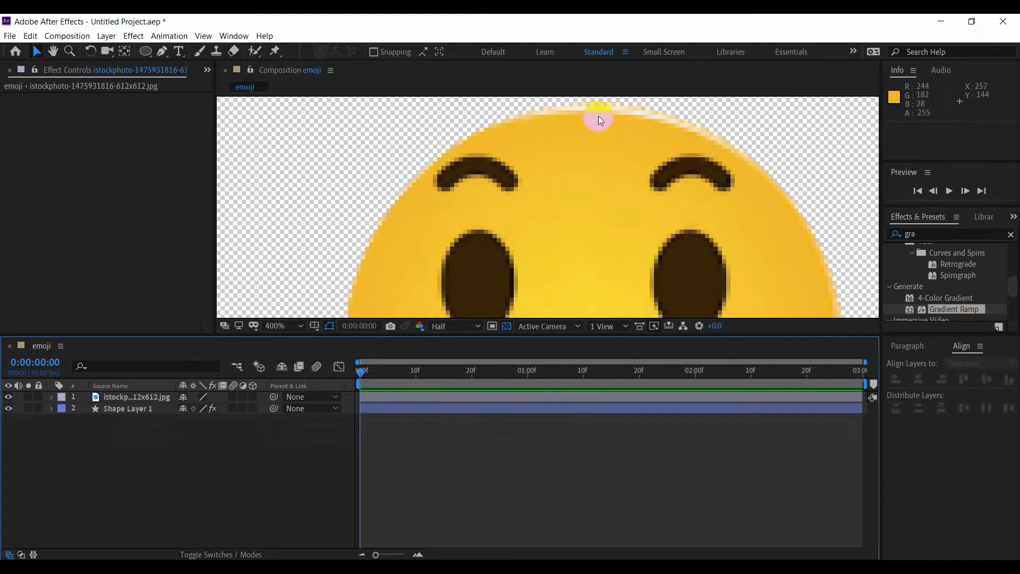
scroll(528, 174, "up", 1)
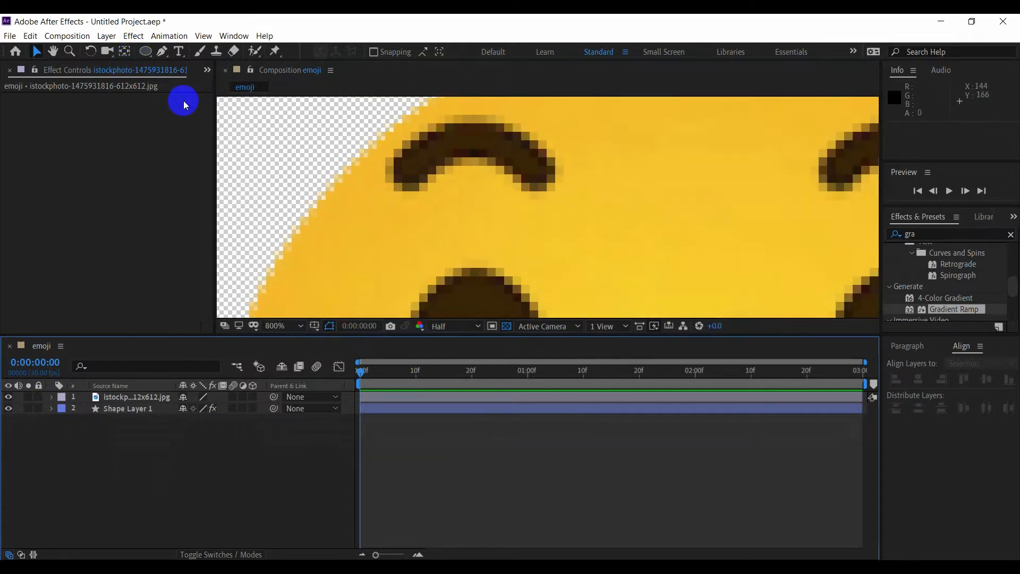
left_click(116, 446)
left_click(162, 51)
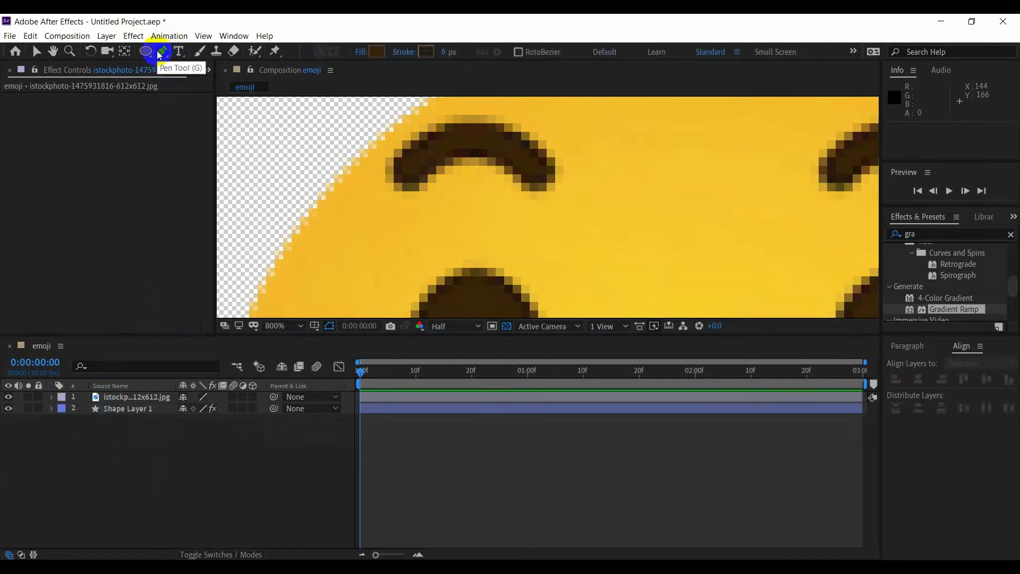
left_click(403, 179)
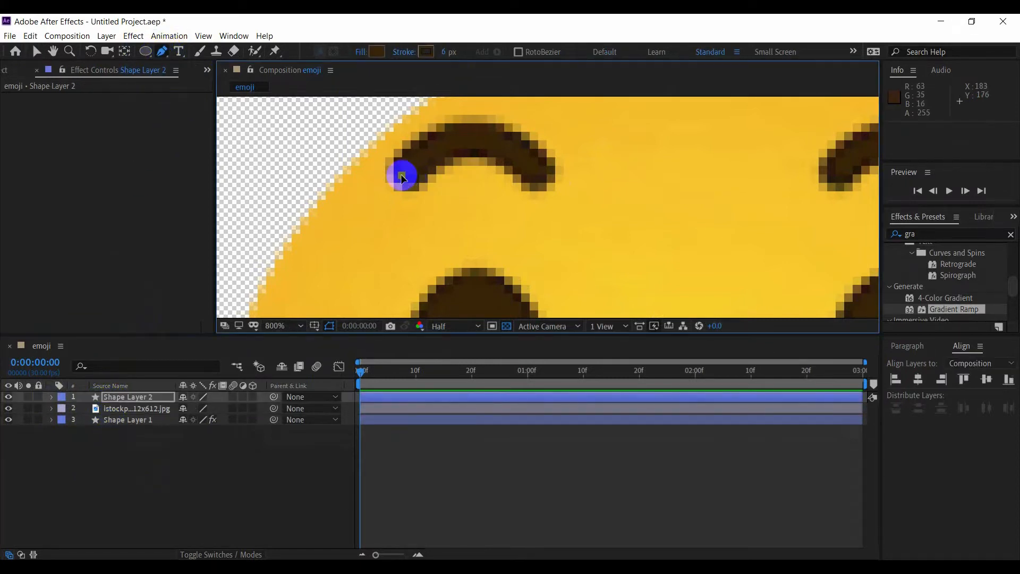
left_click(544, 183)
left_click_drag(544, 182, 620, 271)
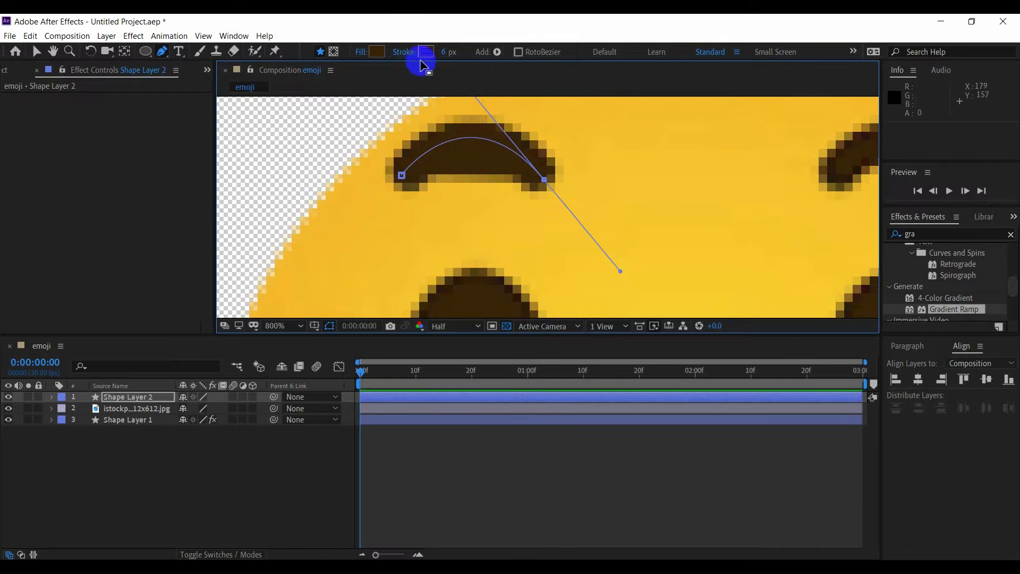
scroll(458, 183, "down", 3)
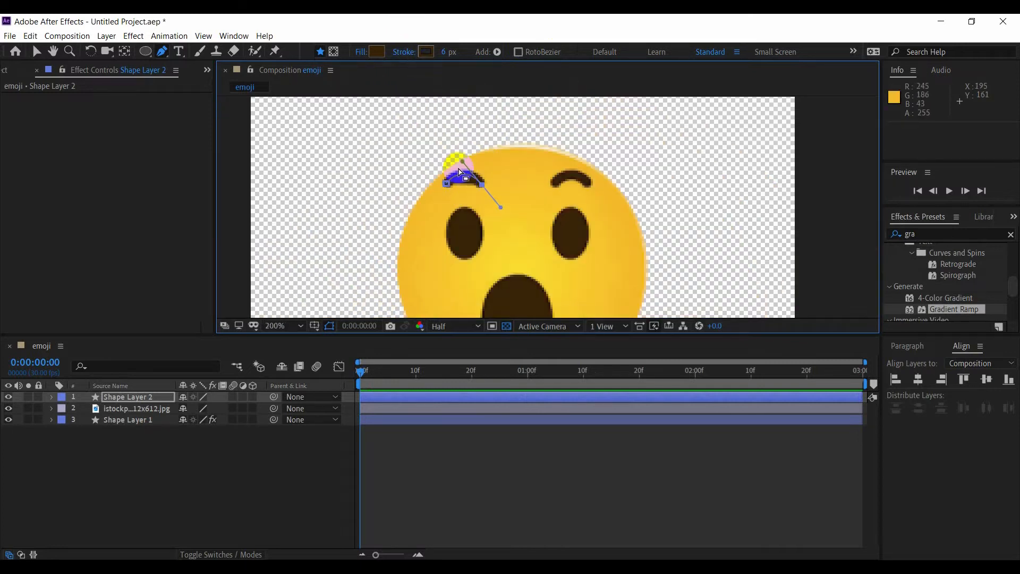
scroll(459, 168, "up", 2)
left_click(469, 159)
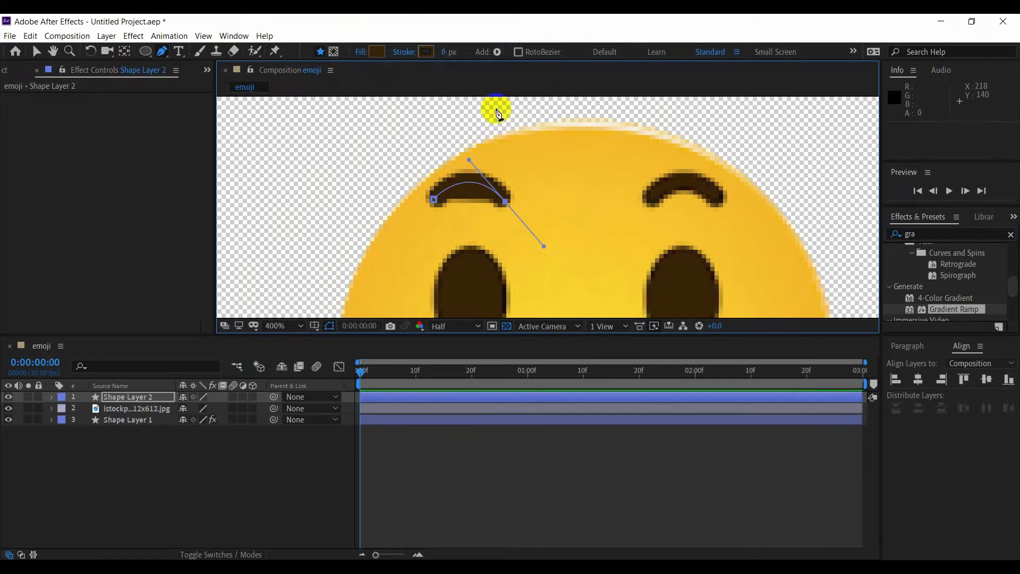
Rename the new eyebrow shape layer to ចិញ្ចើម.
left_click(109, 478)
right_click(131, 396)
left_click(160, 390)
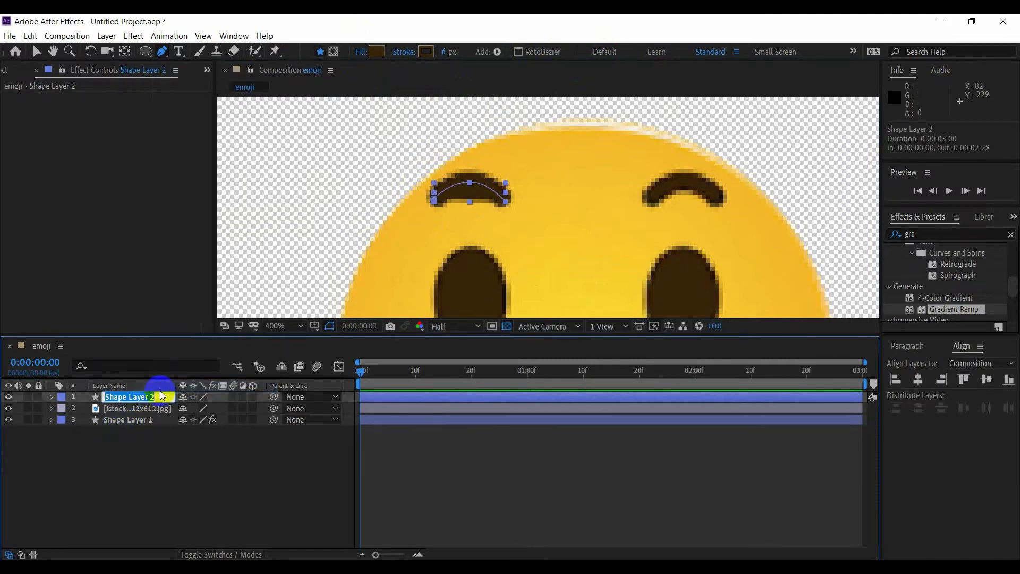
type("ce")
left_click(161, 467)
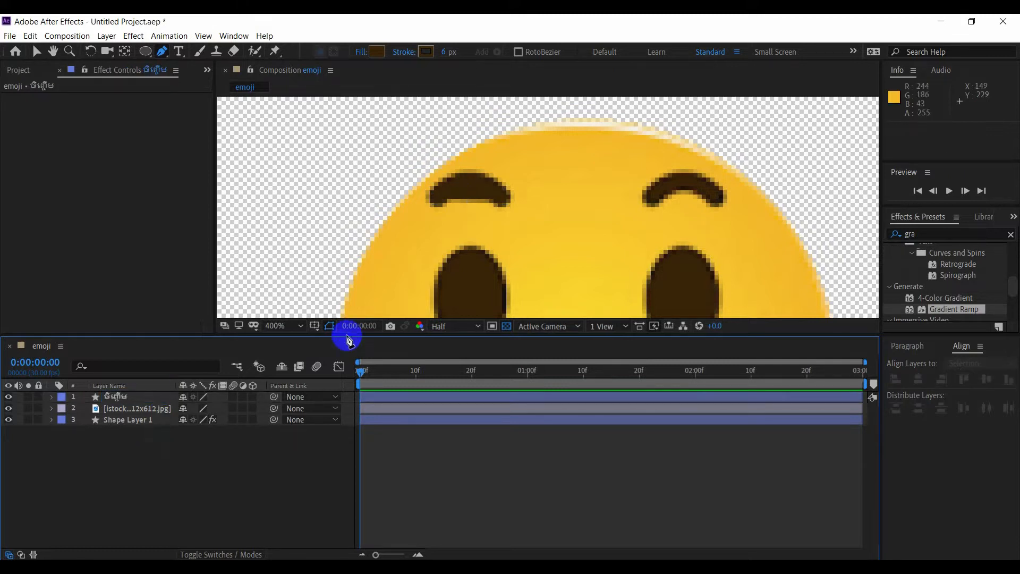
Set the line cap of the left eyebrow's Stroke 1 to Round Cap and collapse the layer's properties.
left_click(112, 396)
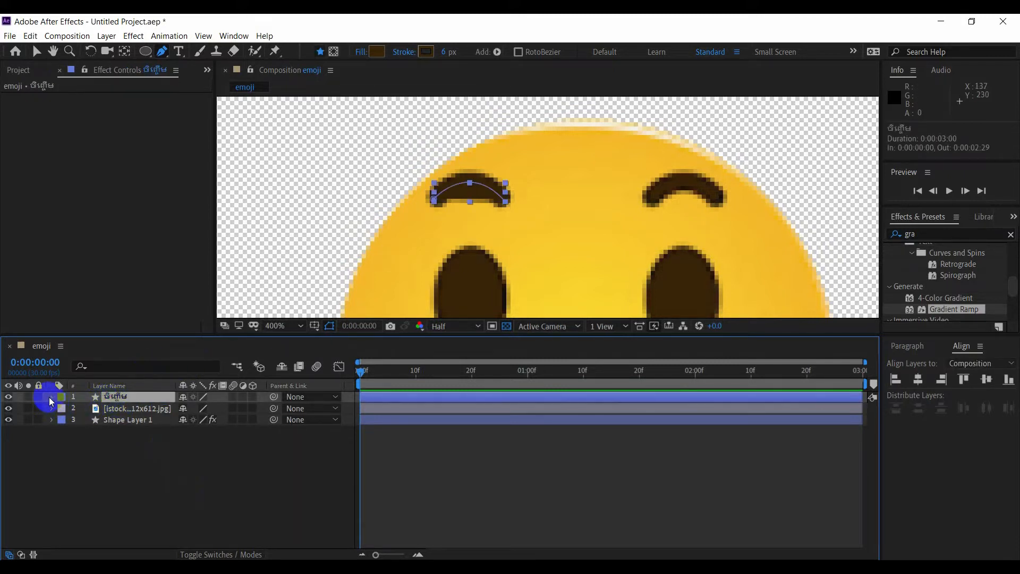
left_click(51, 397)
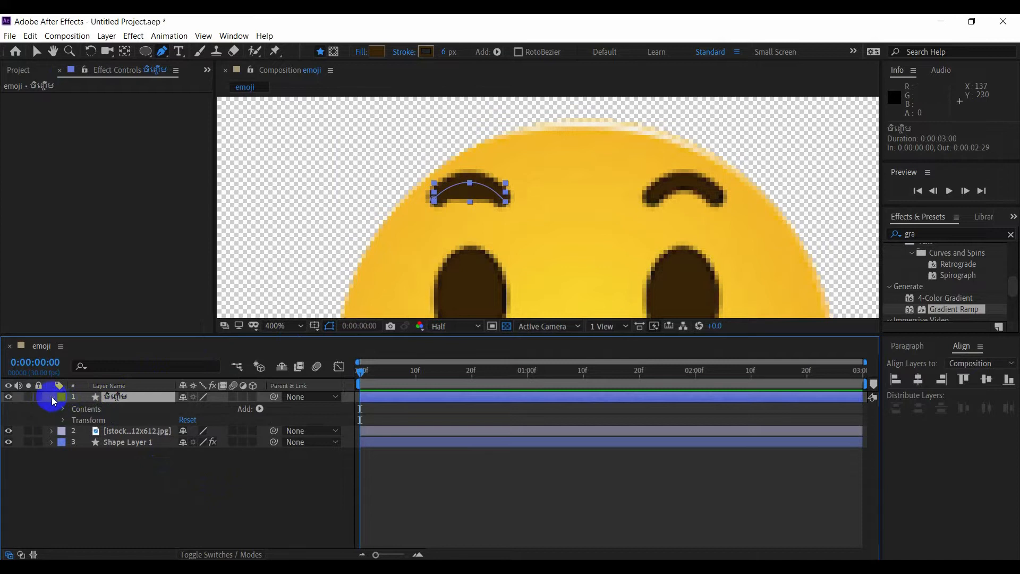
left_click(52, 397)
left_click(52, 397)
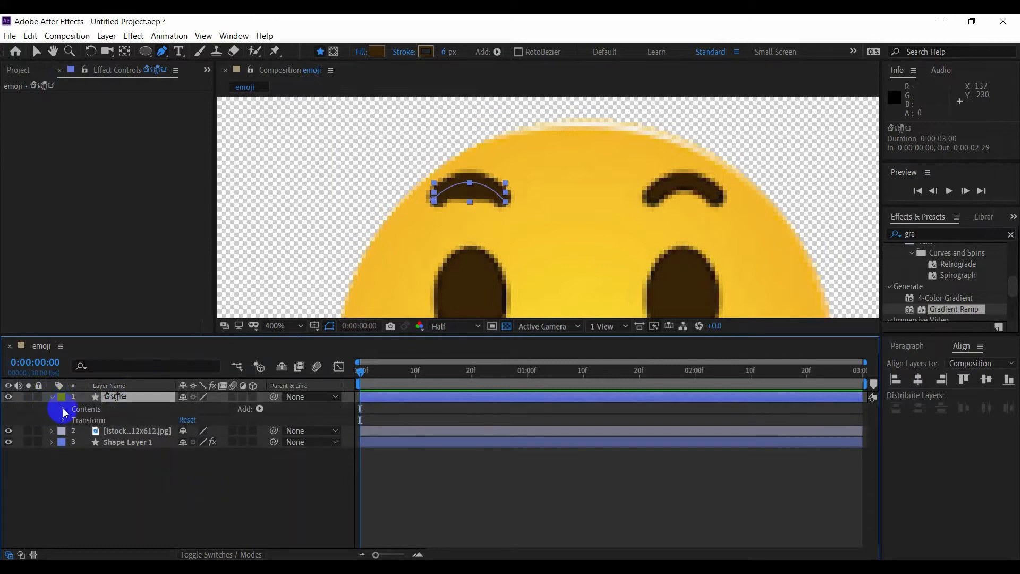
left_click(64, 411)
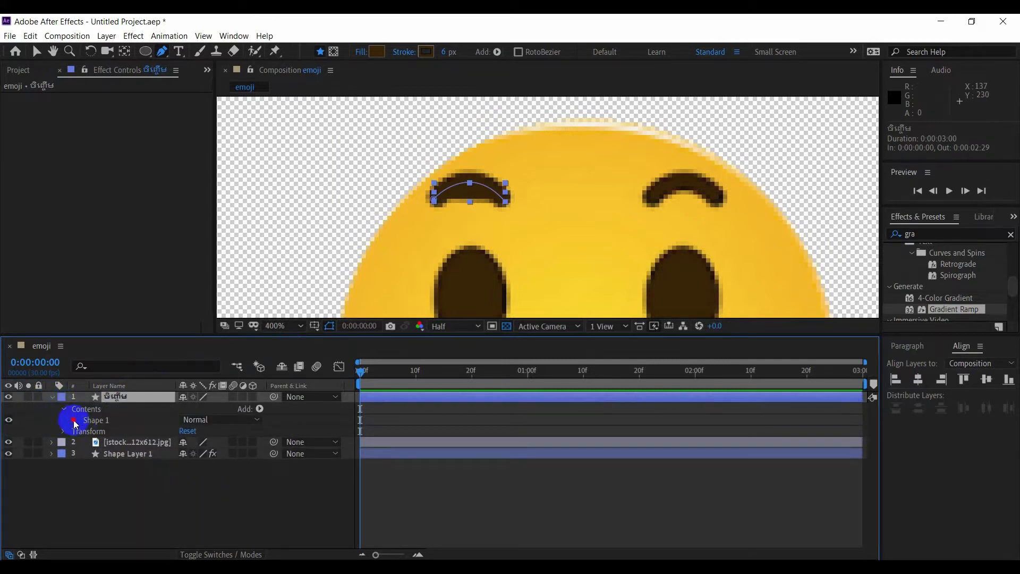
left_click(74, 421)
left_click(103, 445)
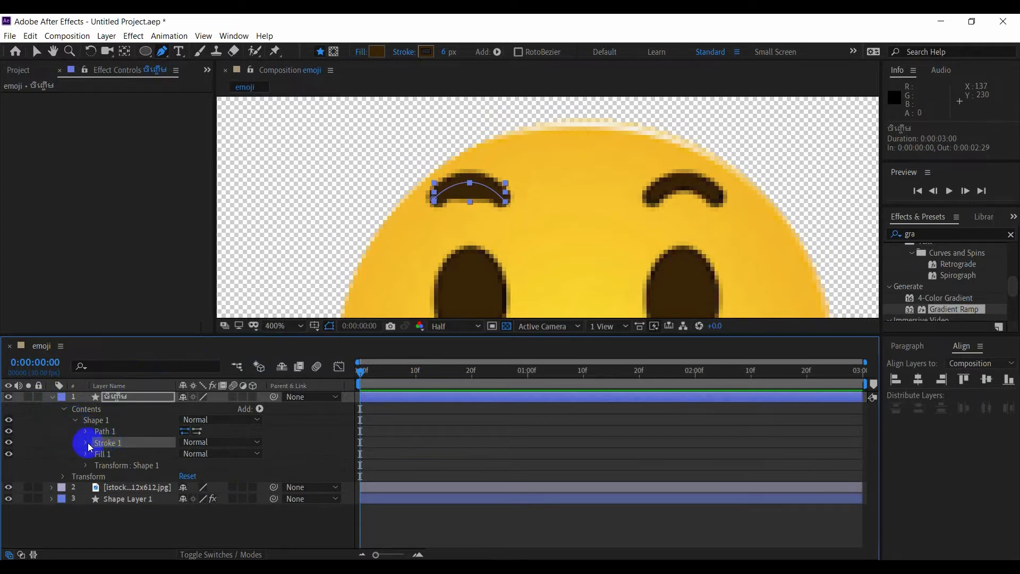
left_click(86, 443)
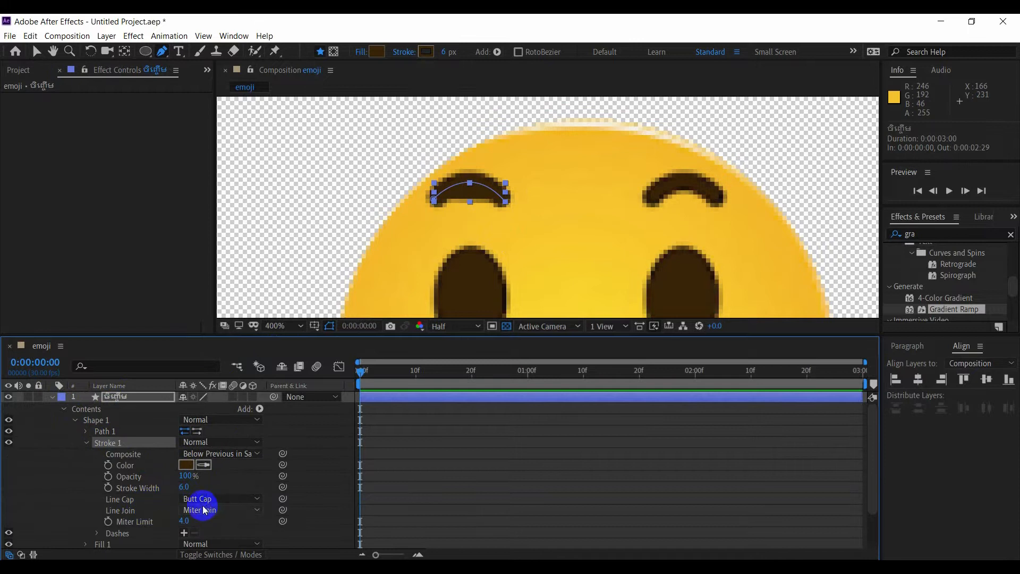
left_click(116, 504)
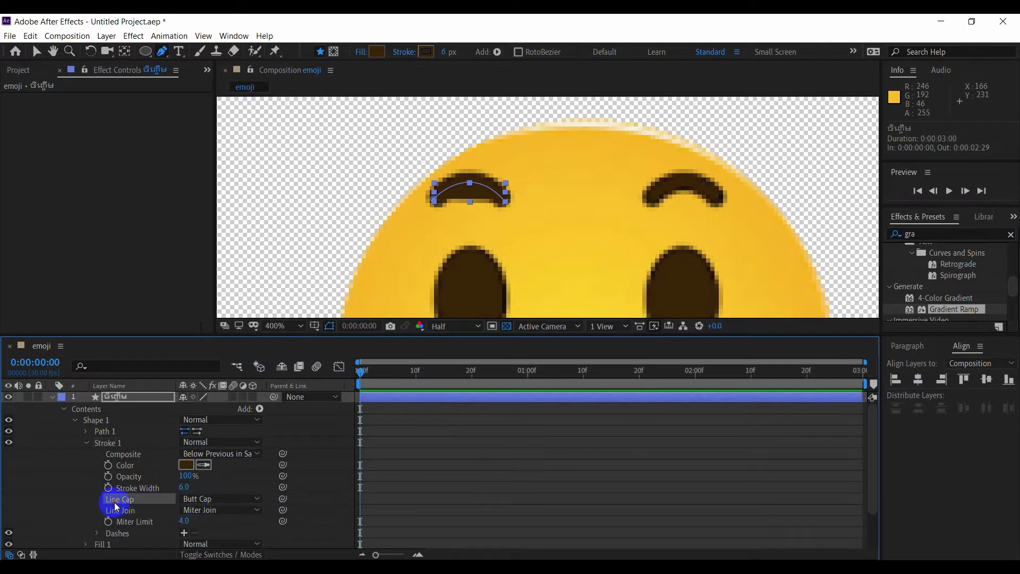
left_click(216, 502)
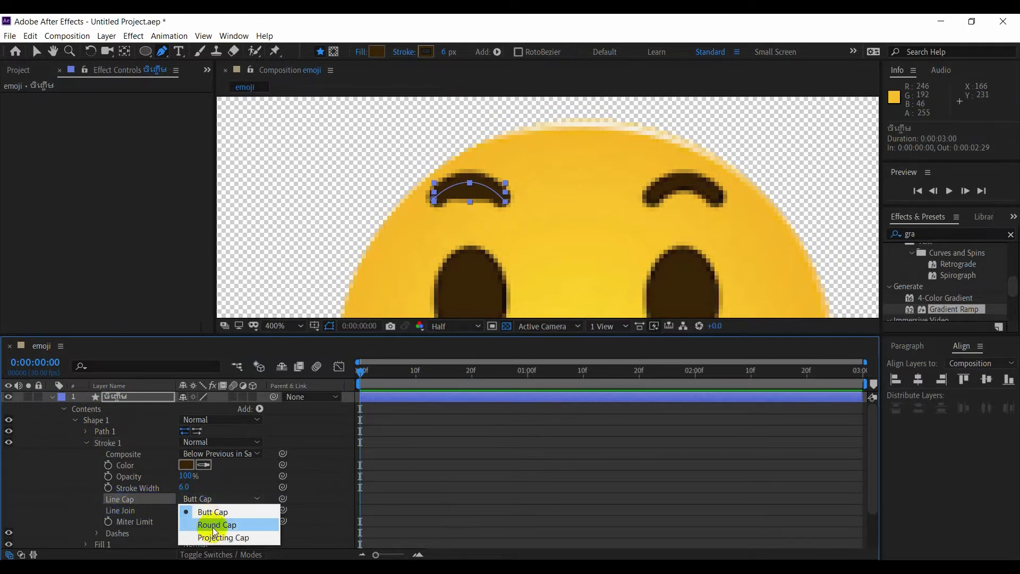
left_click(215, 525)
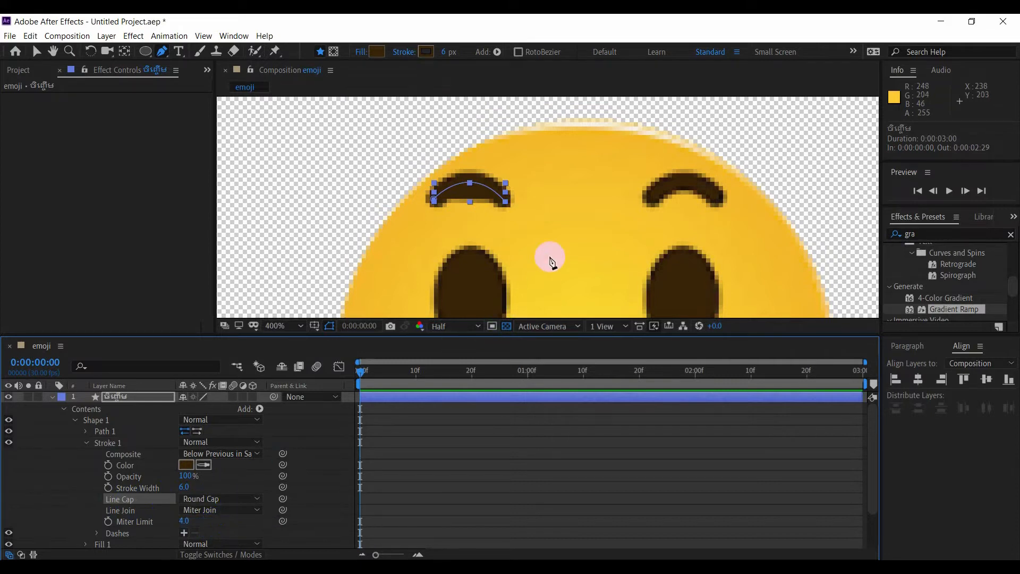
left_click(58, 365)
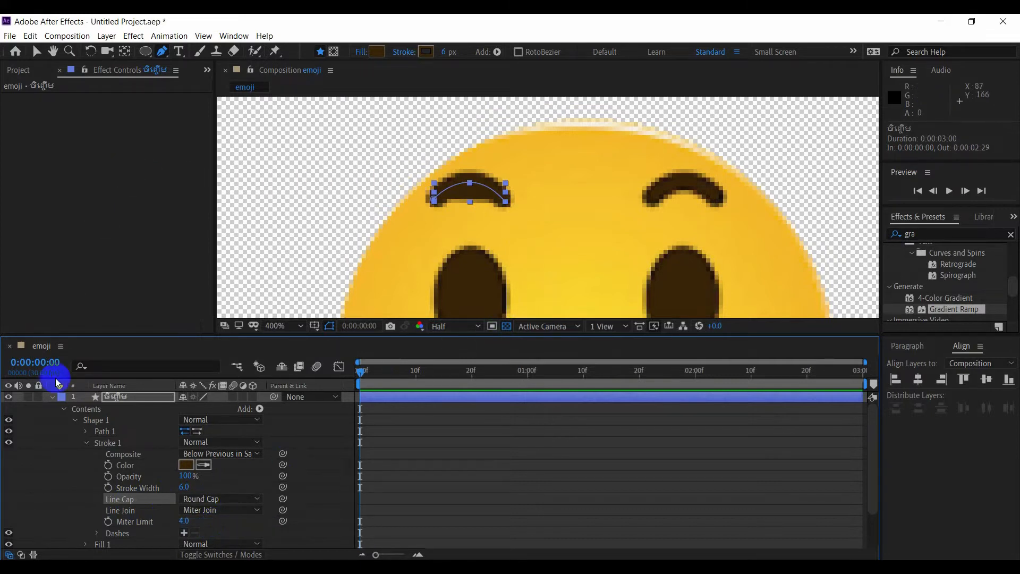
left_click(52, 398)
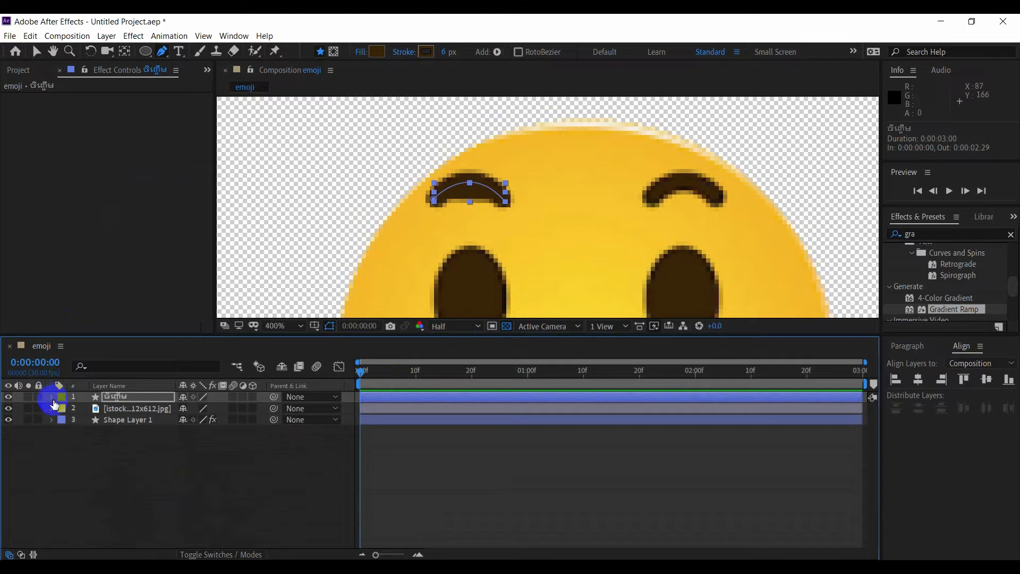
Duplicate the left eyebrow layer and move the copy about 102 px across onto the right eyebrow, then deselect it.
left_click(94, 450)
left_click(125, 396)
key("ctrl+d")
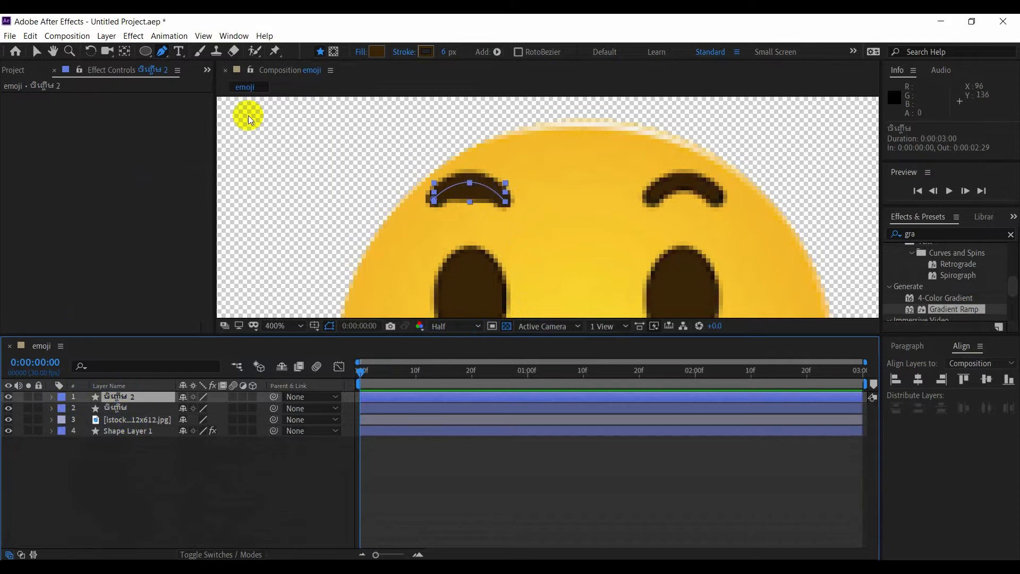
left_click(37, 52)
left_click_drag(481, 186, 698, 187)
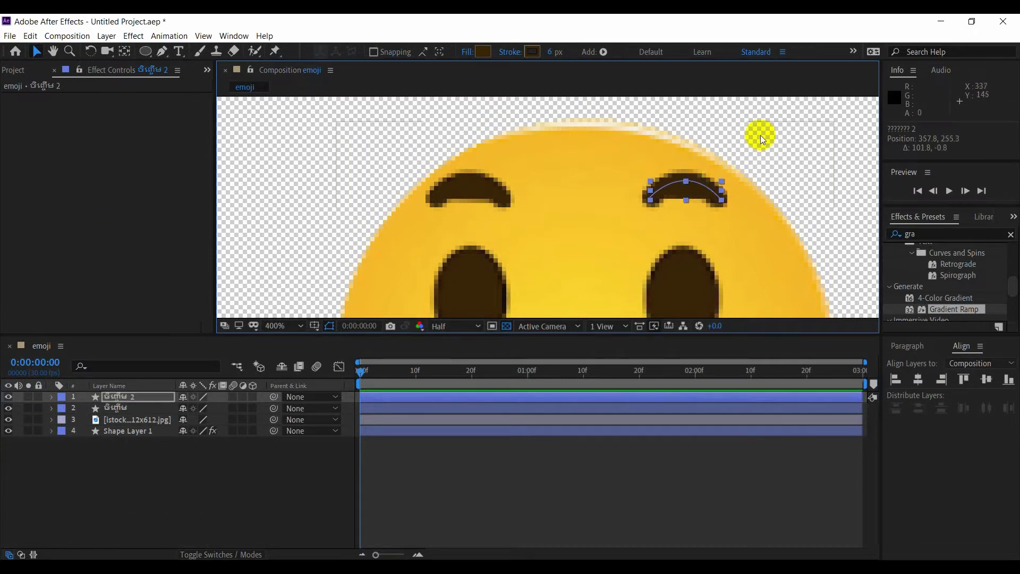
scroll(597, 133, "down", 4)
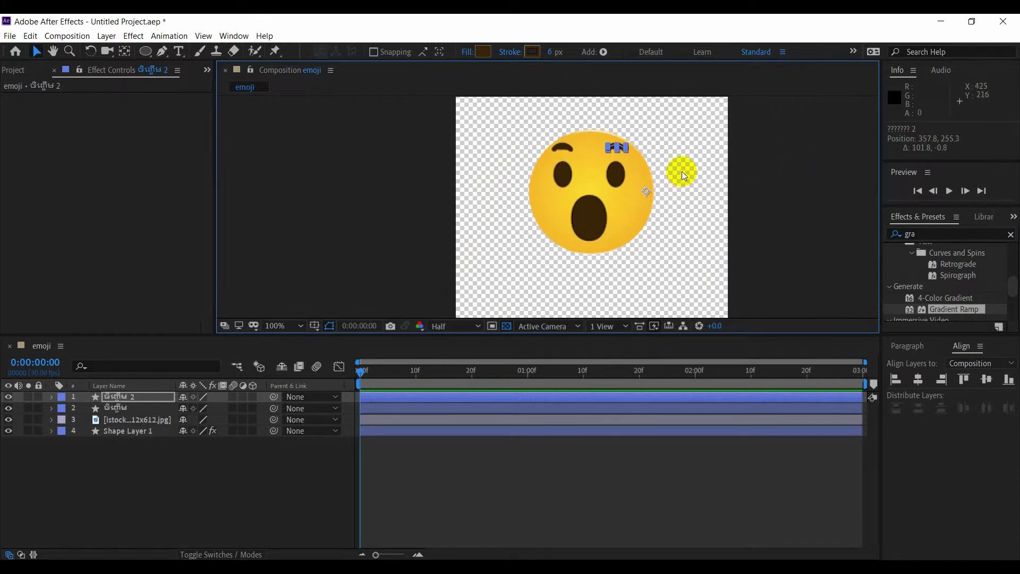
left_click(779, 144)
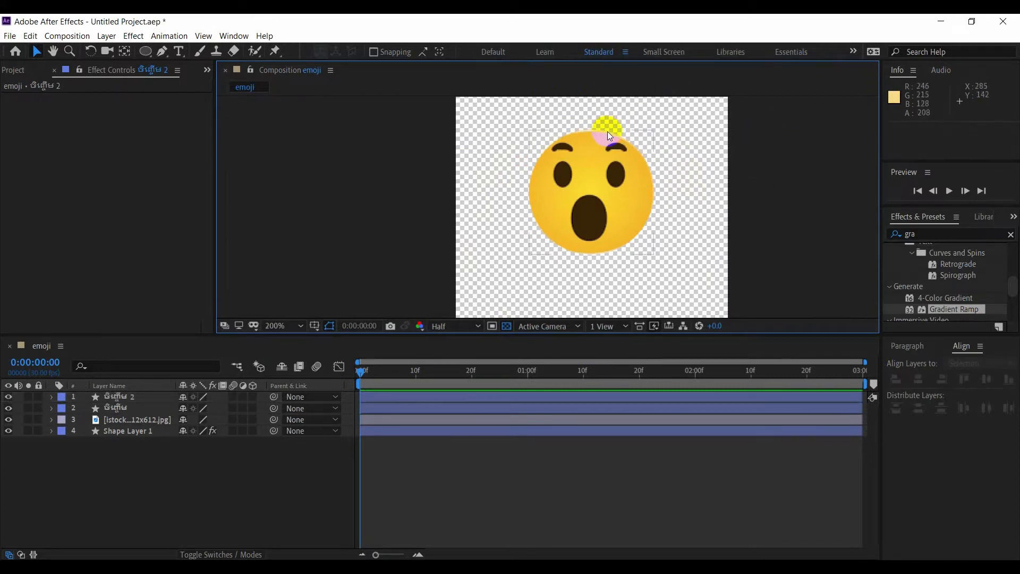
Center the left eyebrow layer's anchor point in its layer content.
scroll(608, 132, "up", 2)
left_click(524, 163)
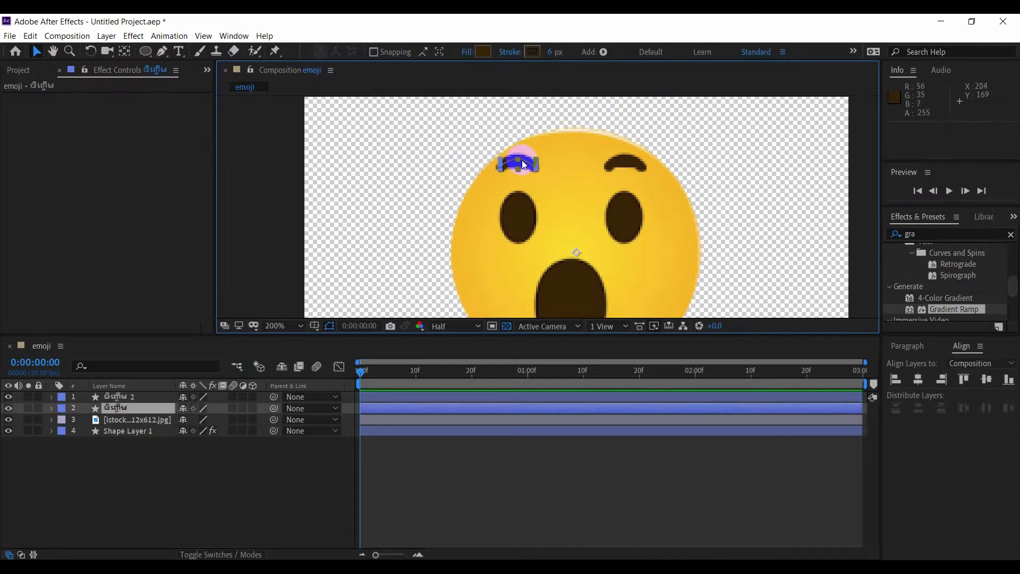
right_click(523, 162)
left_click(461, 159)
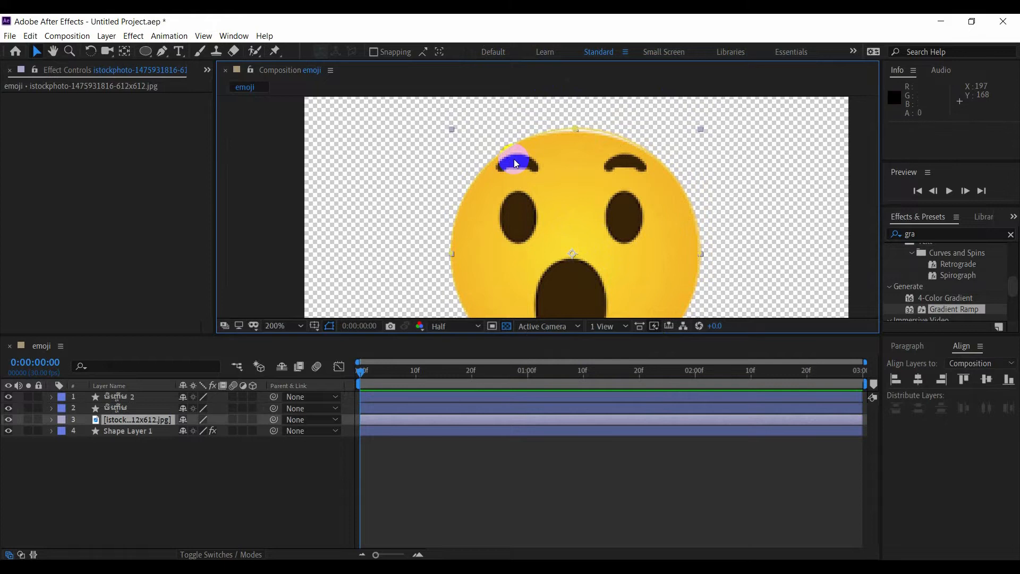
left_click(130, 408)
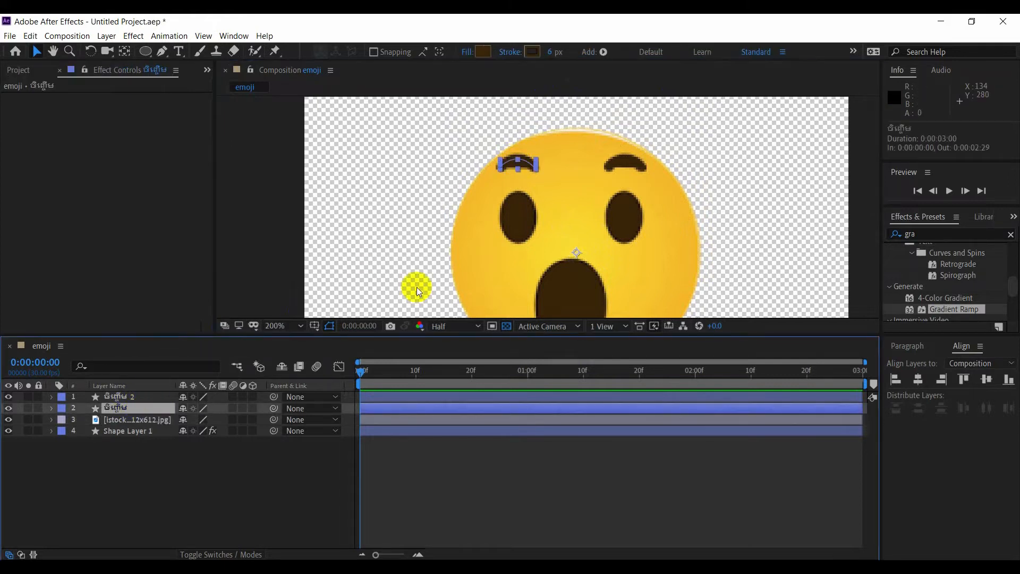
right_click(526, 163)
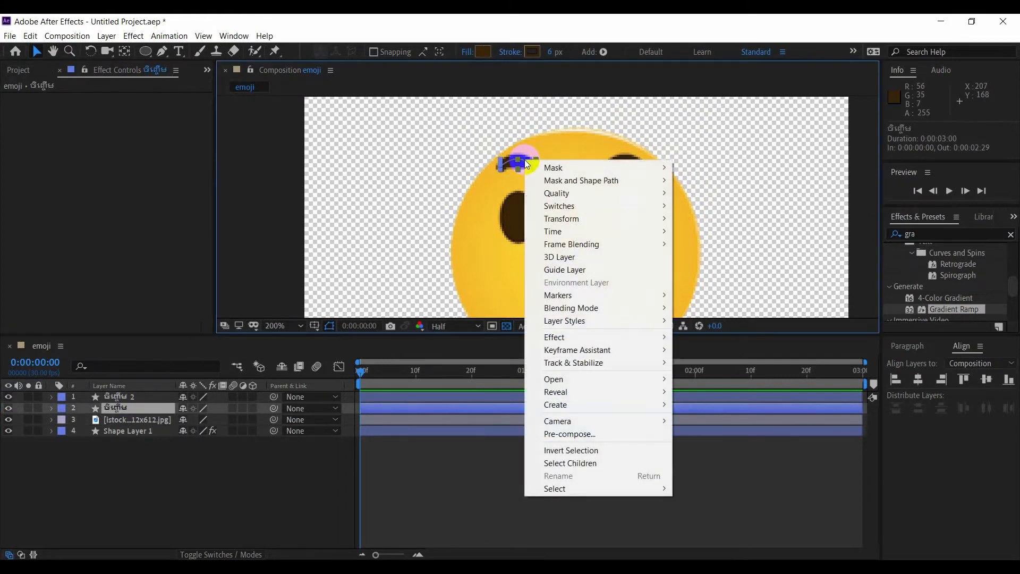
mouse_move(585, 221)
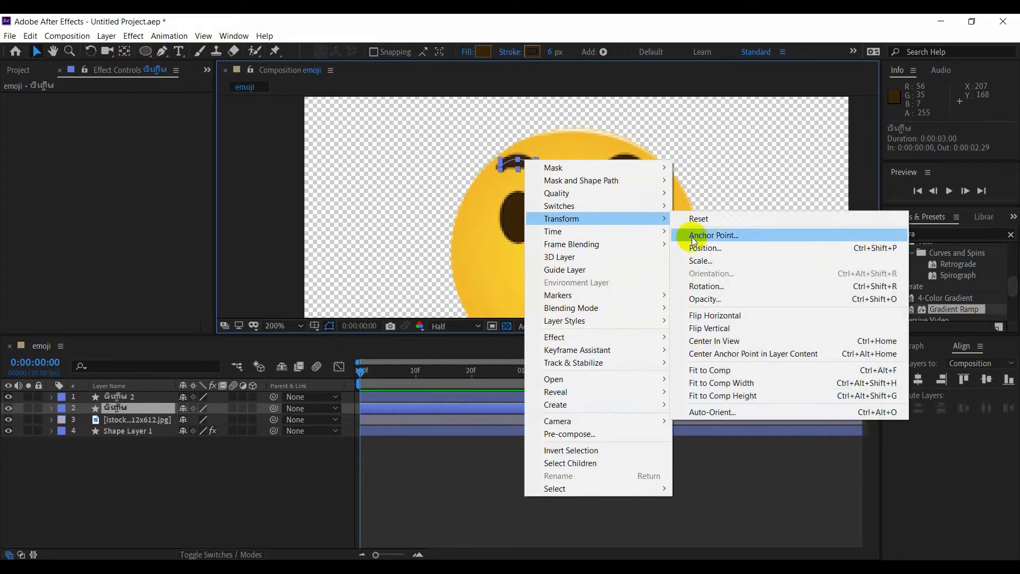
left_click(730, 354)
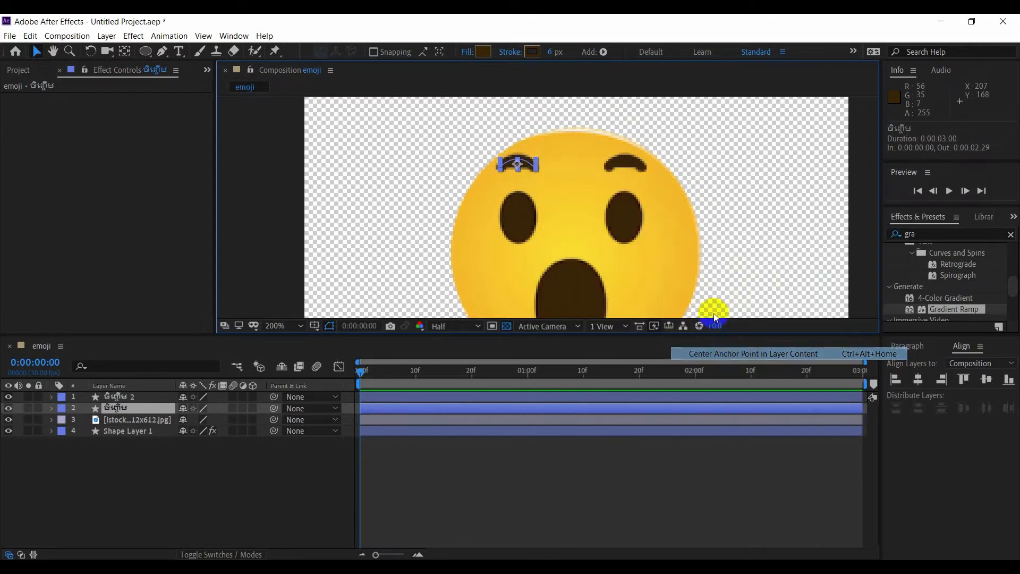
Center the right eyebrow layer's anchor point in its layer content, then deselect the layer.
left_click(616, 155)
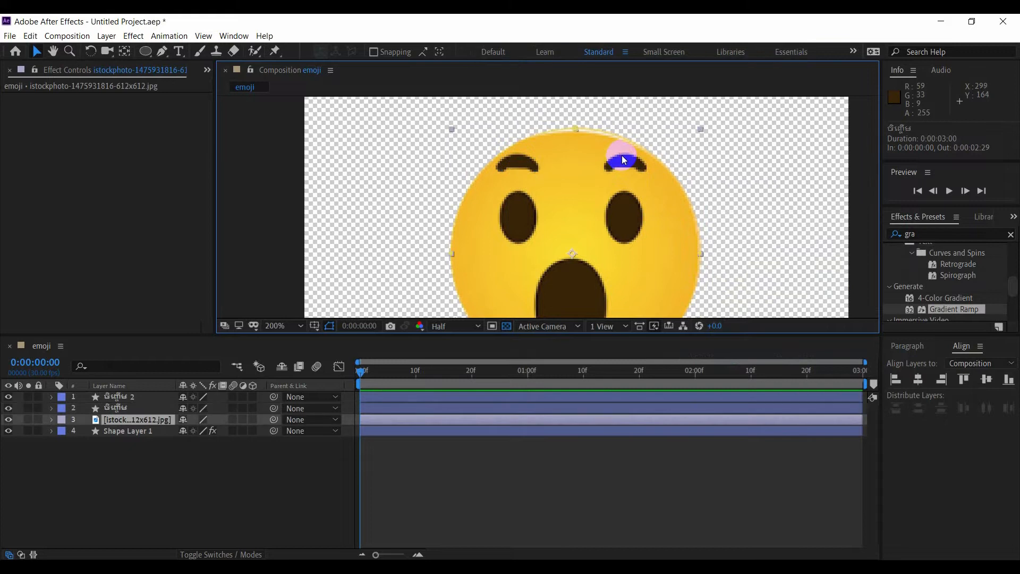
left_click(123, 400)
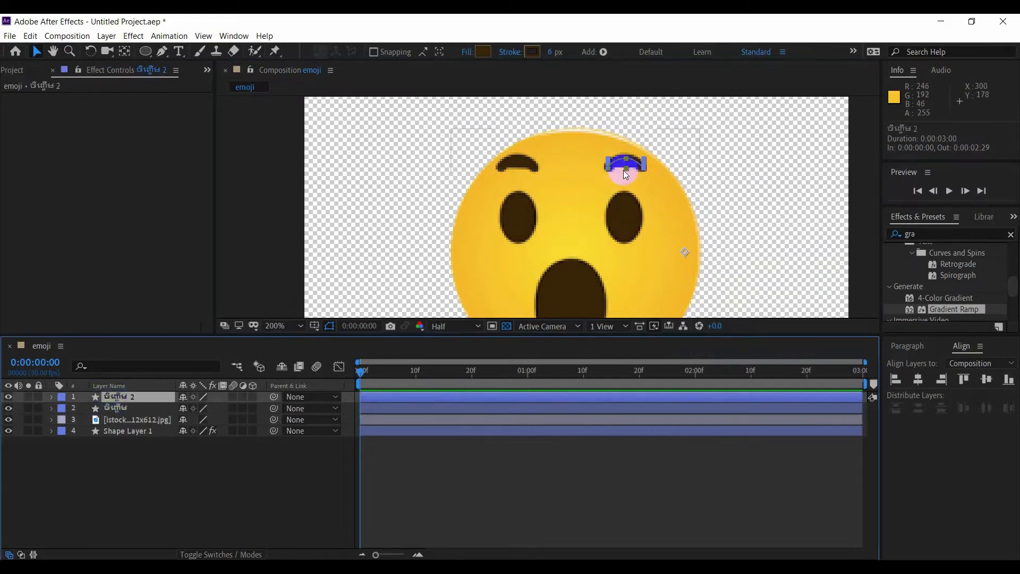
right_click(633, 162)
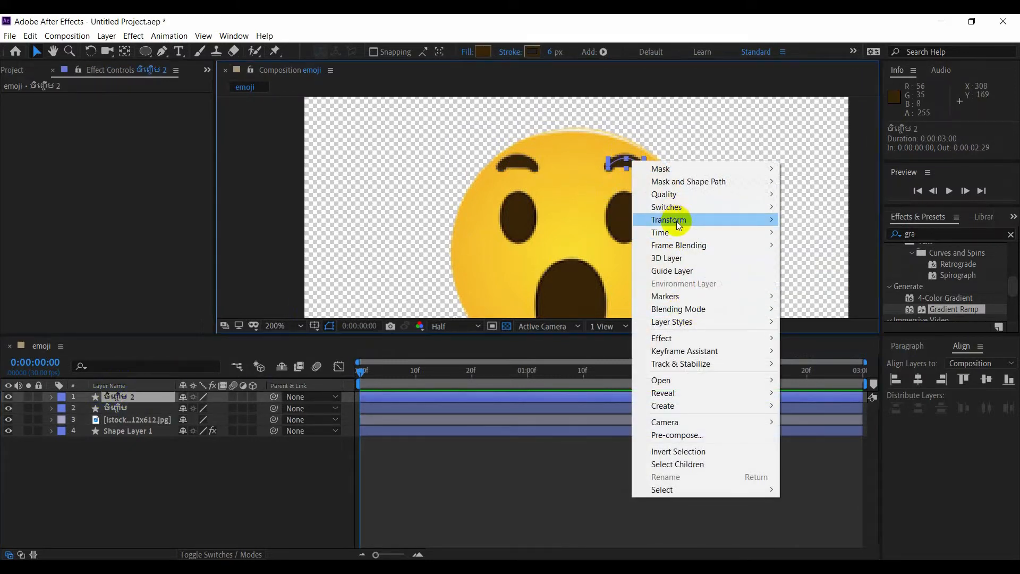
mouse_move(677, 221)
left_click(781, 355)
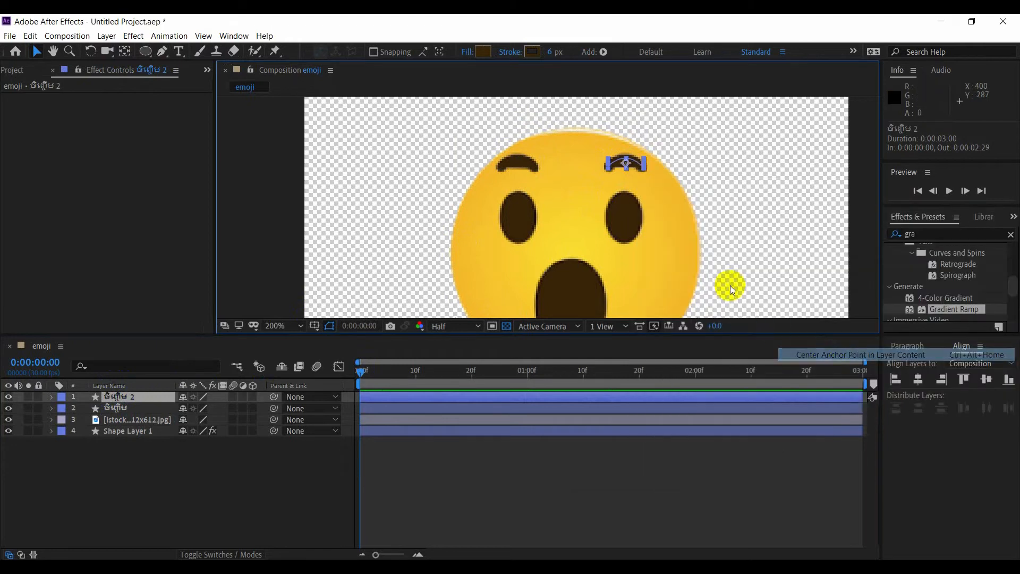
left_click(730, 190)
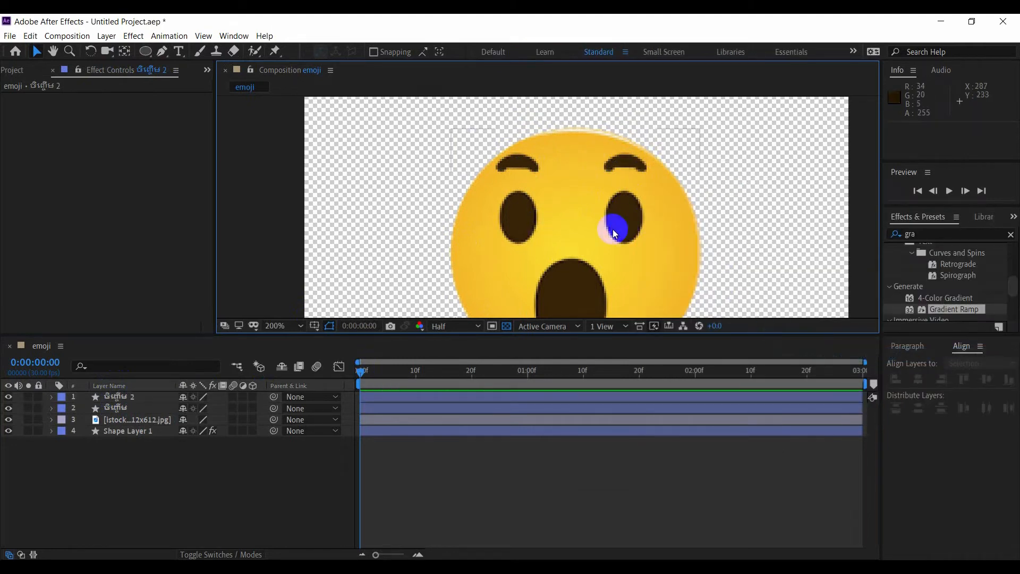
With no layer selected, draw an ellipse about 30 × 53 px over the left eye as a new shape layer.
scroll(547, 217, "down", 2)
scroll(563, 244, "up", 2)
left_click(160, 480)
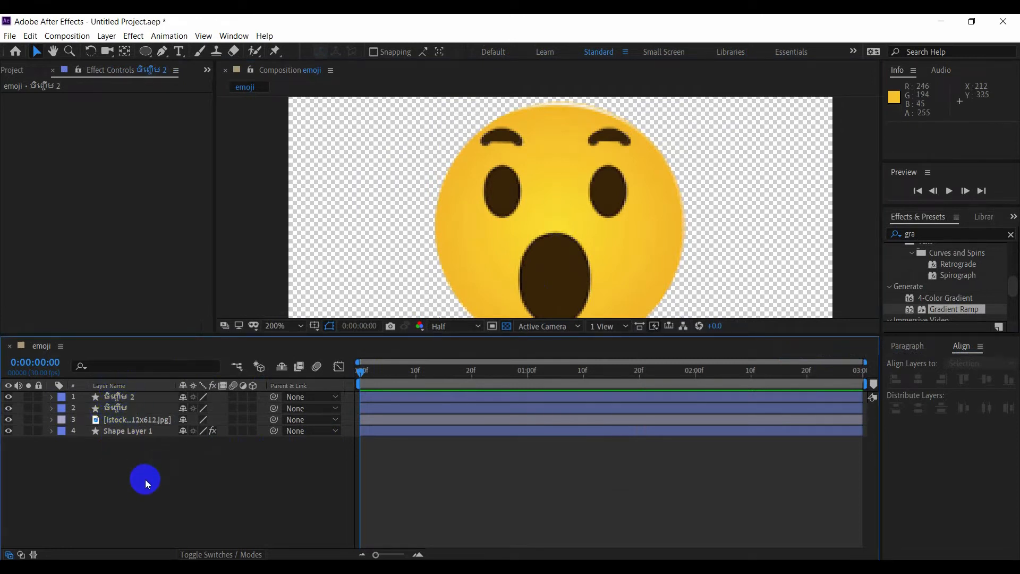
left_click(145, 52)
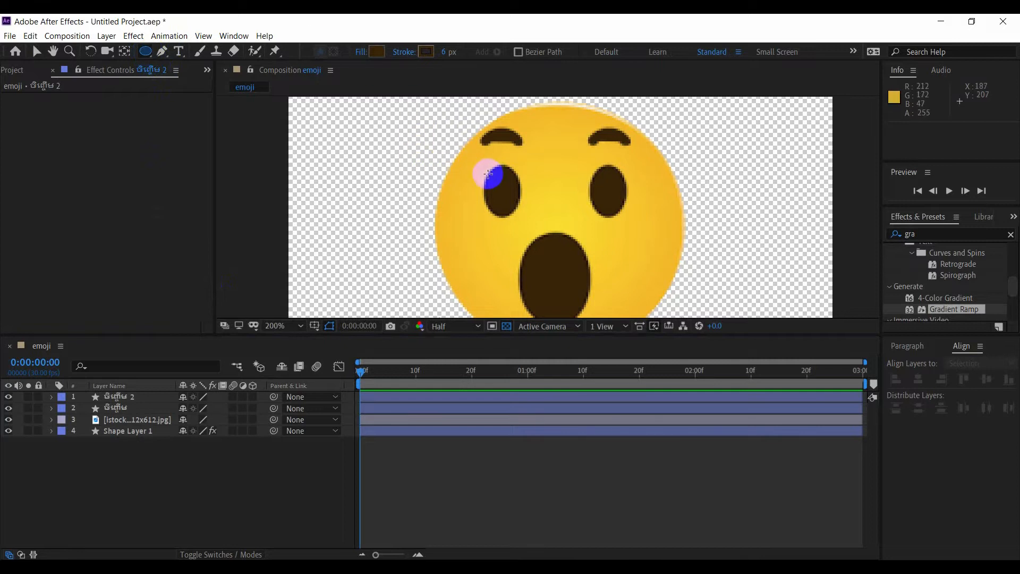
left_click_drag(491, 174, 524, 230)
scroll(529, 210, "up", 2)
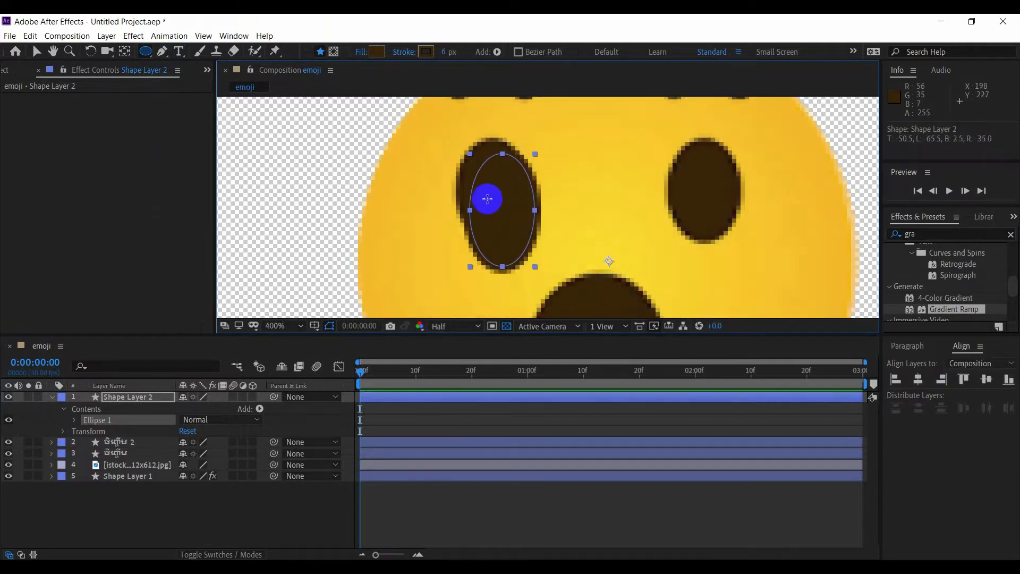
Set the new eye ellipse's stroke to None.
left_click(405, 52)
left_click(443, 257)
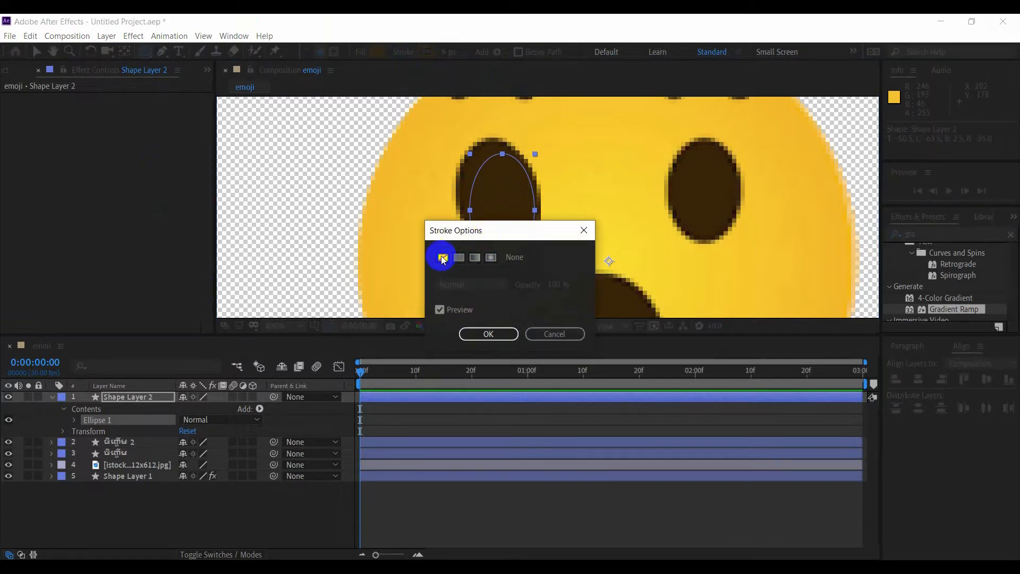
left_click(487, 333)
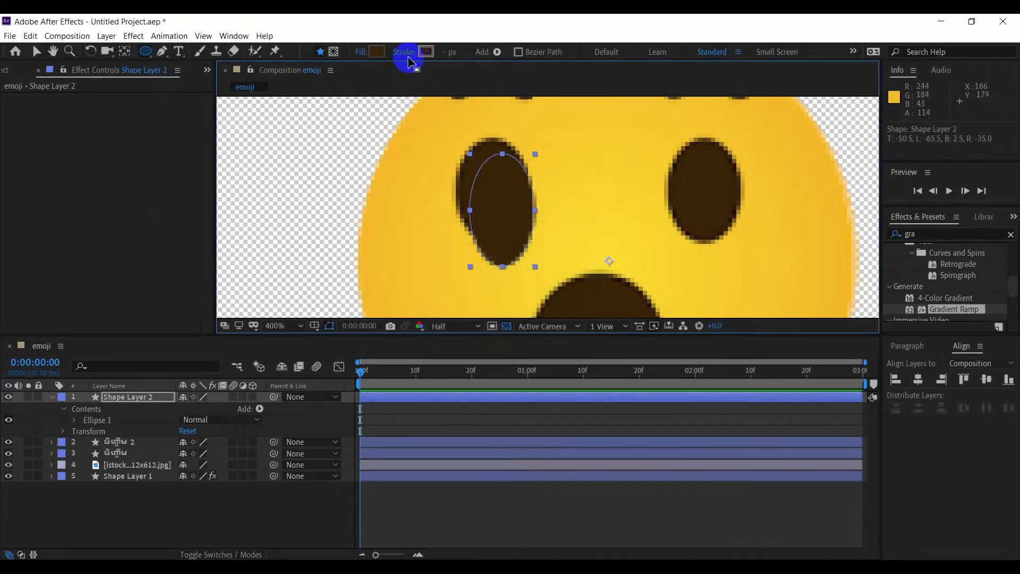
left_click_drag(376, 57, 467, 177)
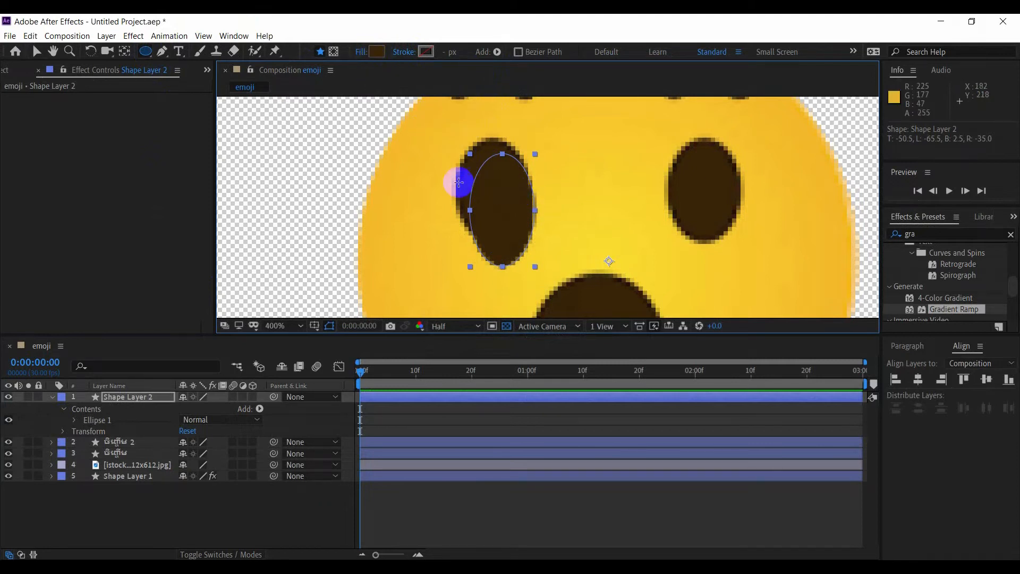
Move and resize the ellipse to match the left eye of the reference image, then deselect everything.
left_click(37, 51)
mouse_move(490, 216)
left_mouse_down()
mouse_move(494, 200)
mouse_move(486, 203)
left_mouse_up()
left_click_drag(527, 248, 532, 245)
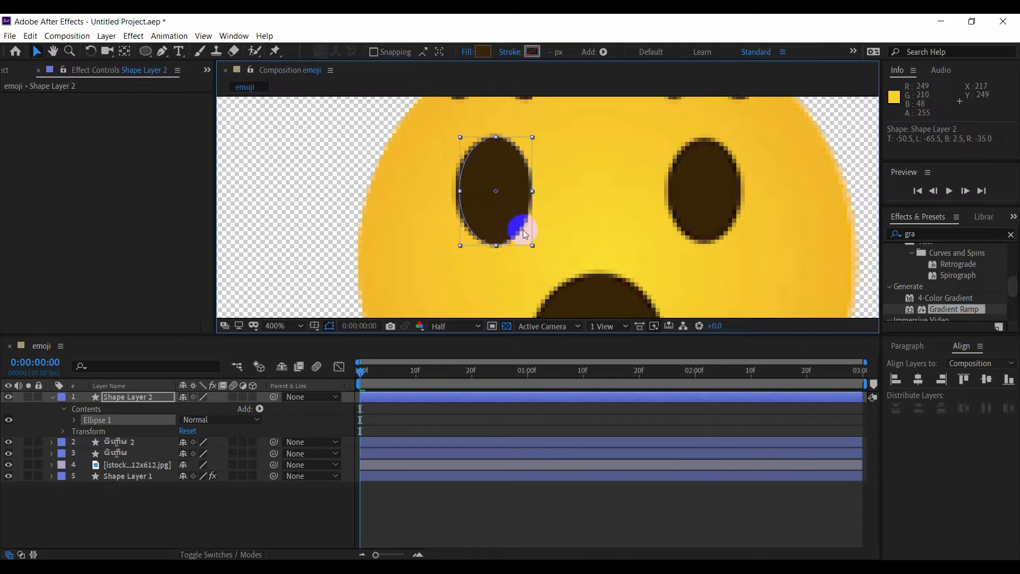
left_click_drag(500, 191, 495, 189)
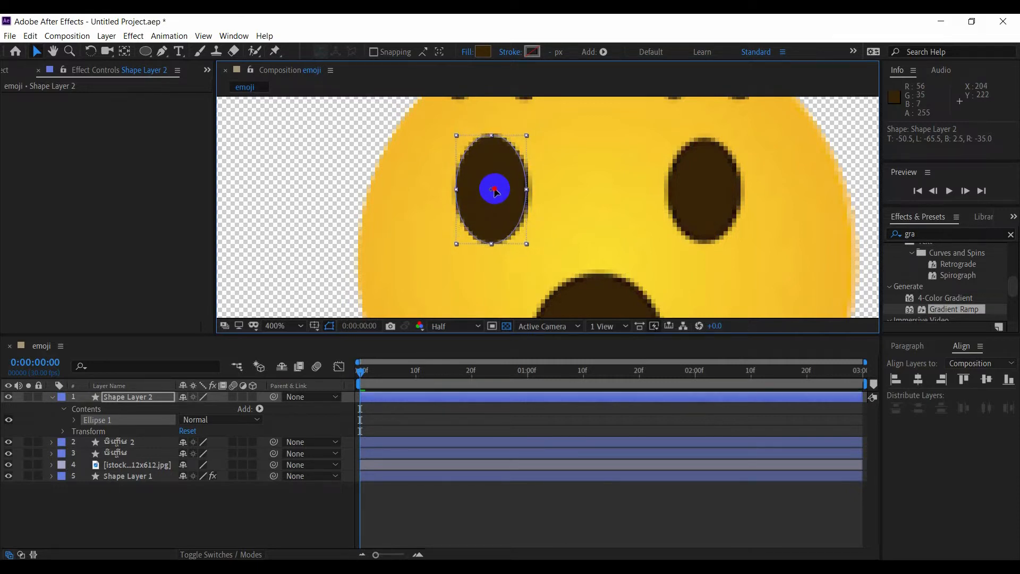
left_click_drag(525, 243, 527, 244)
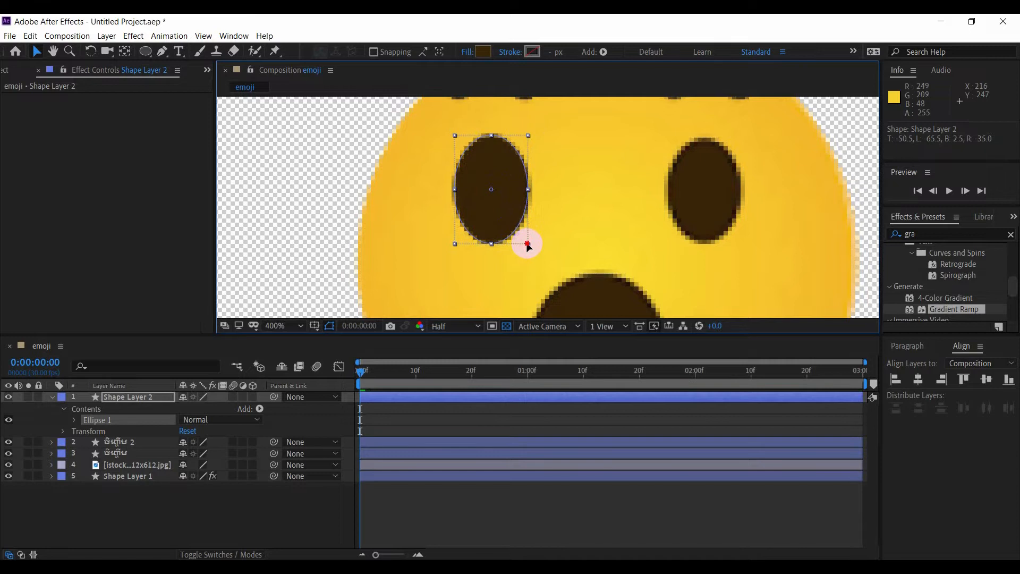
left_click(570, 181)
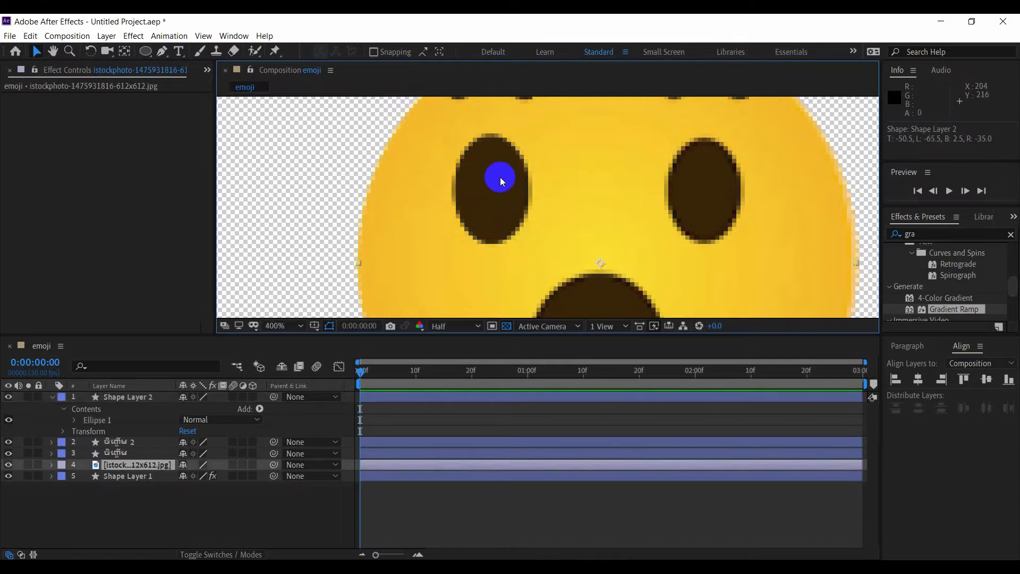
left_click(162, 491)
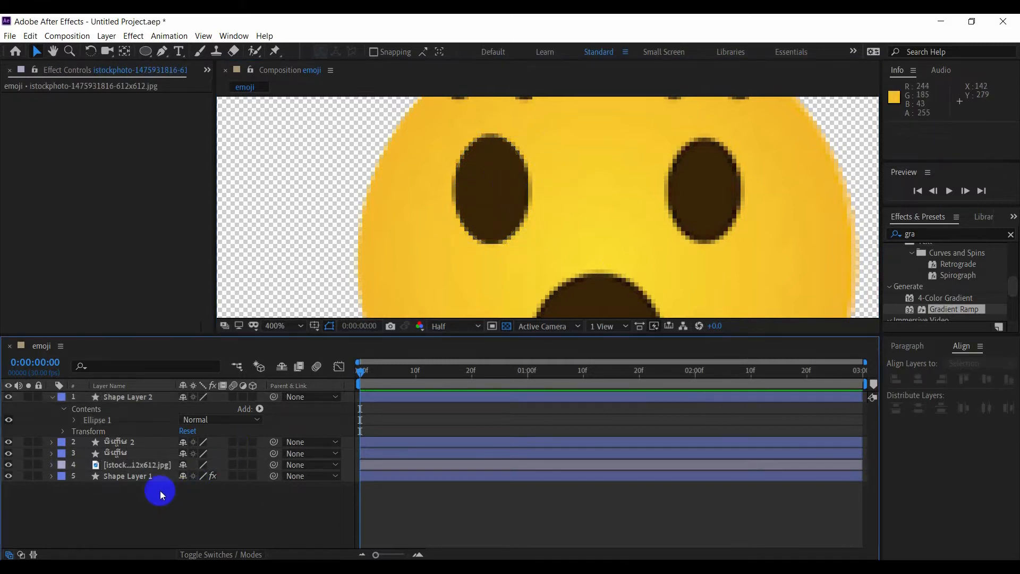
Rename the eye shape layer to ភ្នែក and collapse its properties.
right_click(116, 403)
left_click(132, 392)
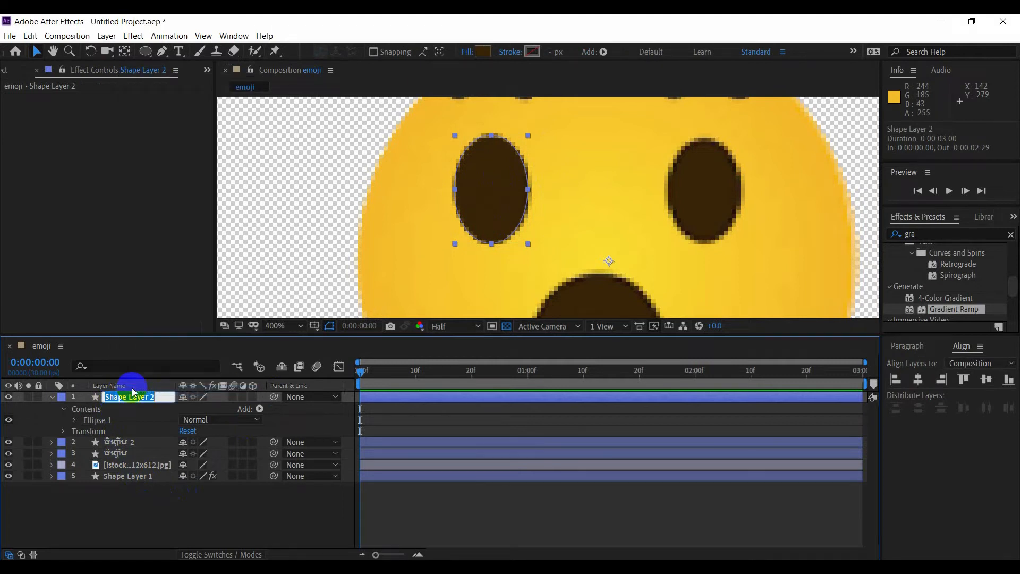
type("ភ្នែក")
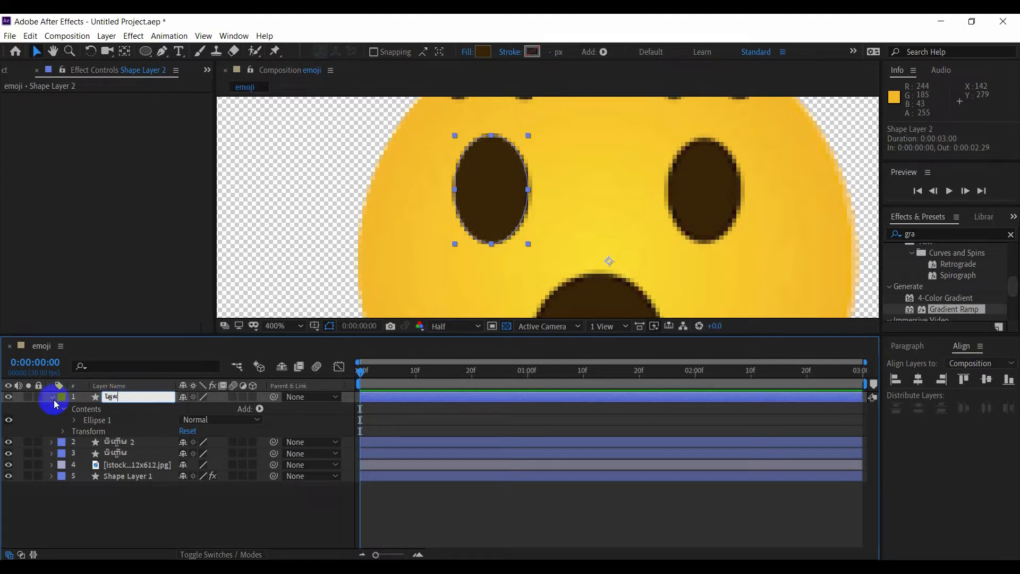
left_click(53, 397)
left_click(139, 510)
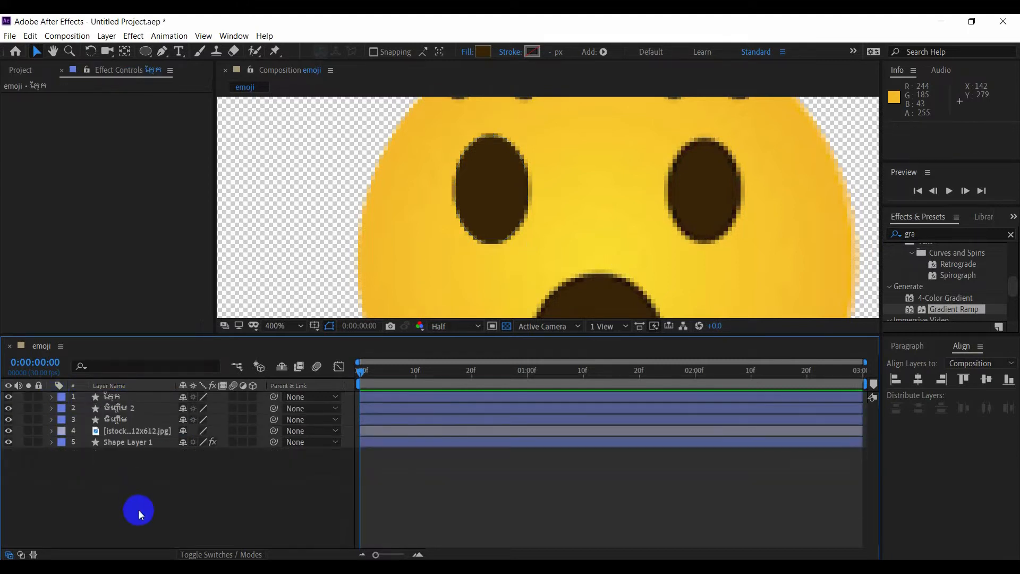
Duplicate the left eye layer and move the copy about 101 px across onto the right eye.
left_click(128, 397)
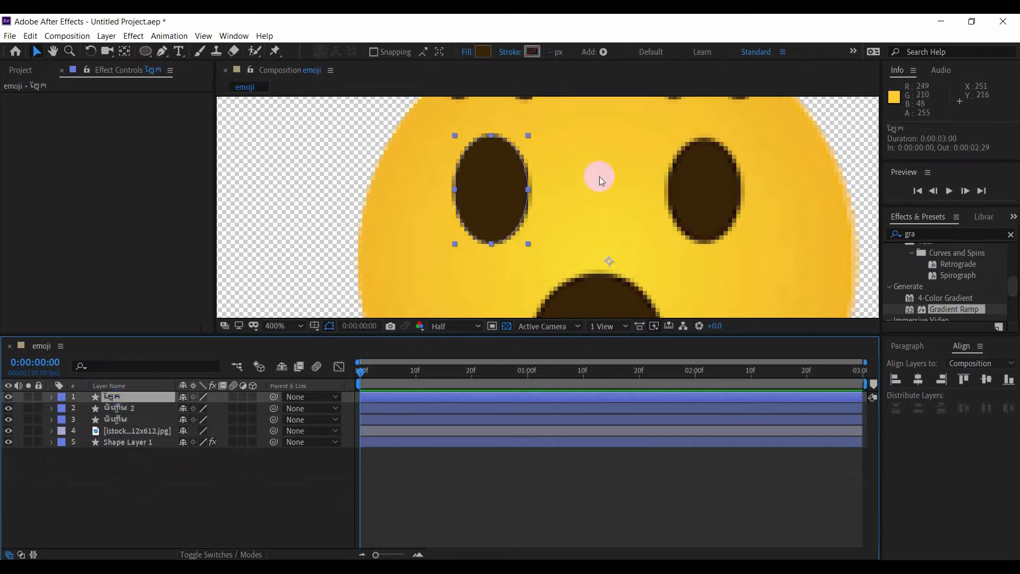
key("ctrl+d")
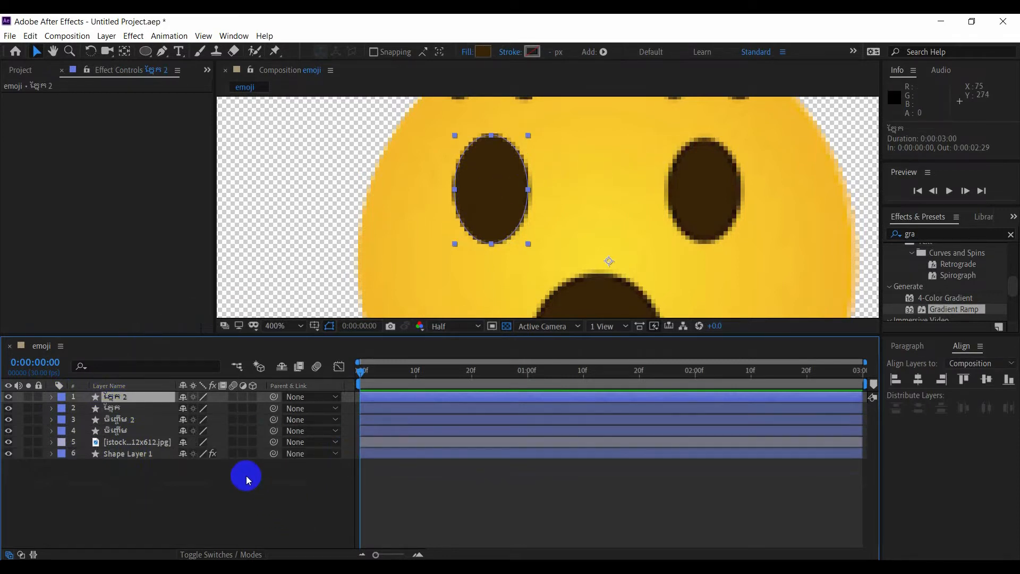
left_click_drag(483, 212, 699, 218)
left_click(515, 191)
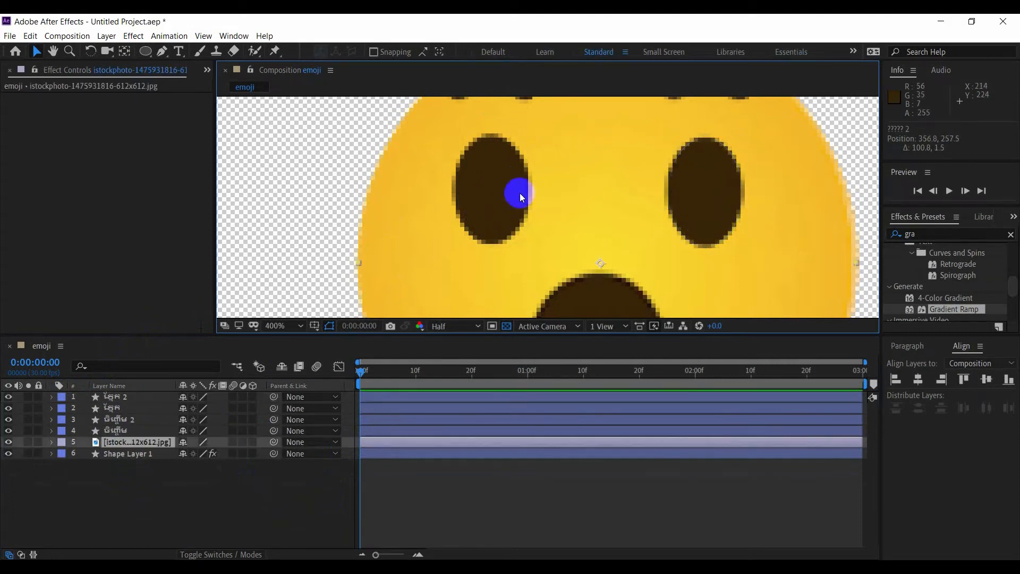
Hide the reference image layer and set the left eyebrow's fill to None.
scroll(501, 189, "down", 2)
left_click(52, 405)
left_click(9, 442)
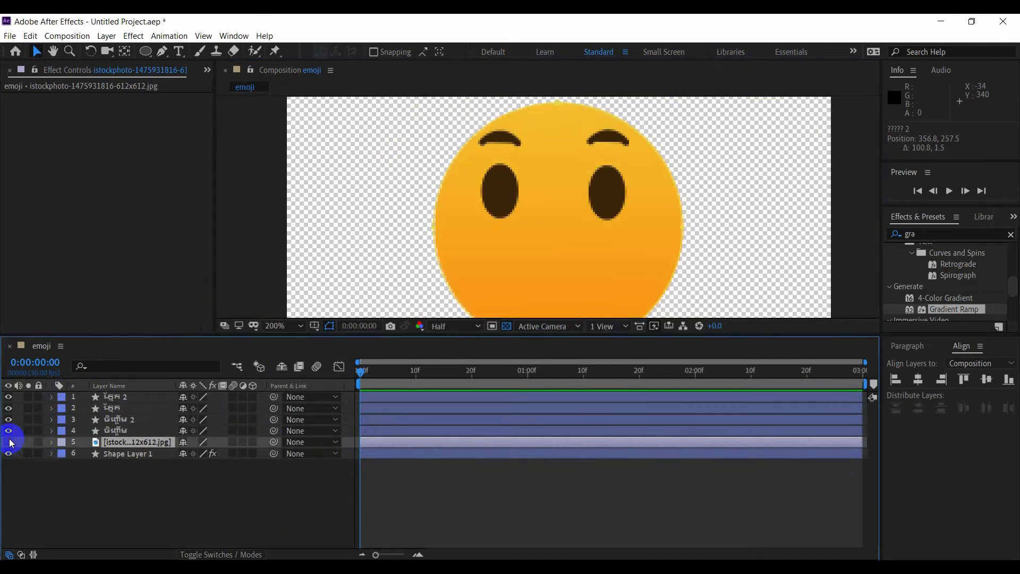
left_click(511, 137)
left_click(471, 55)
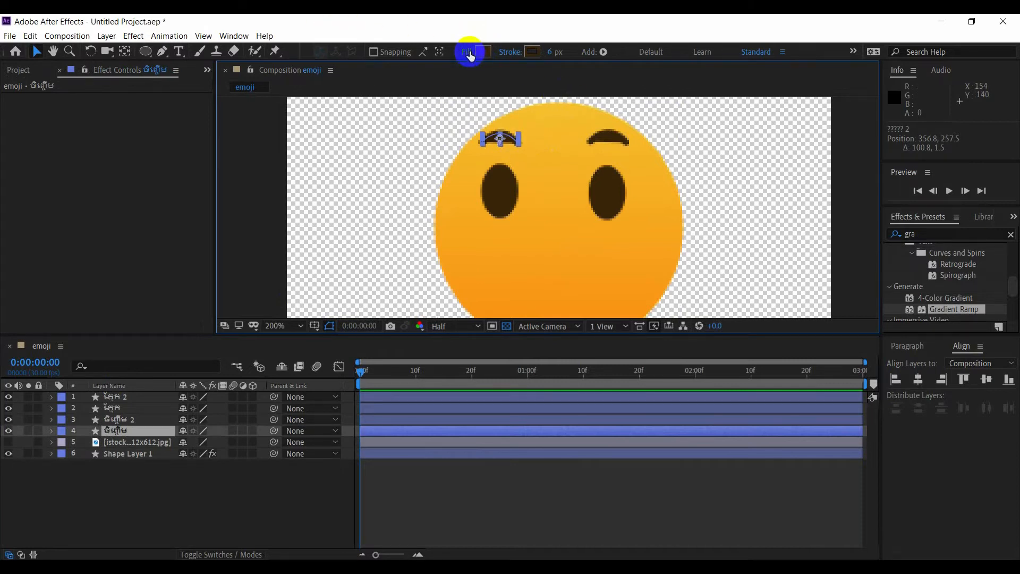
left_click(468, 52)
left_click(443, 258)
left_click(488, 333)
Set the right eyebrow's fill to None and deselect the layer.
left_click(609, 140)
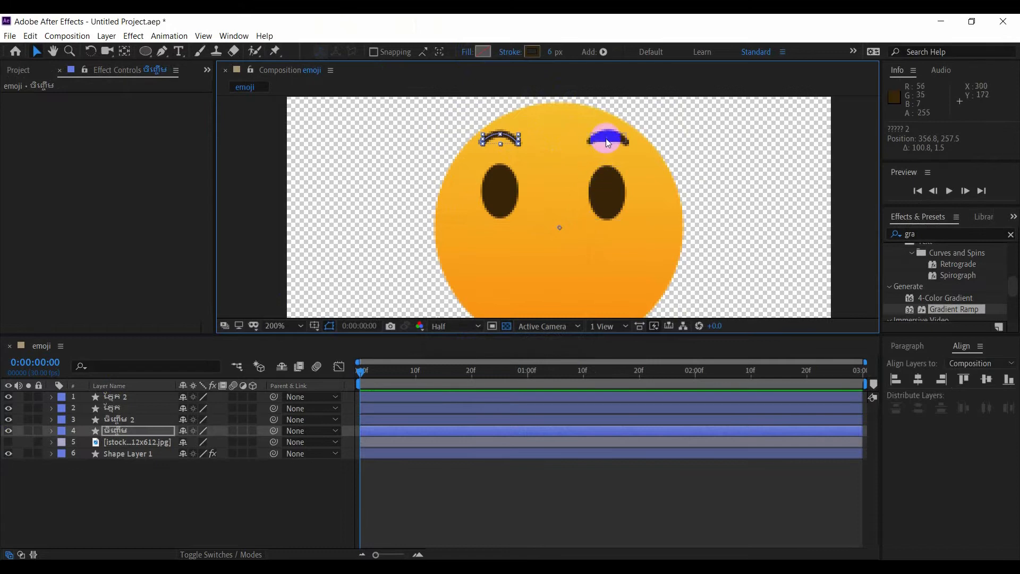
left_click(470, 54)
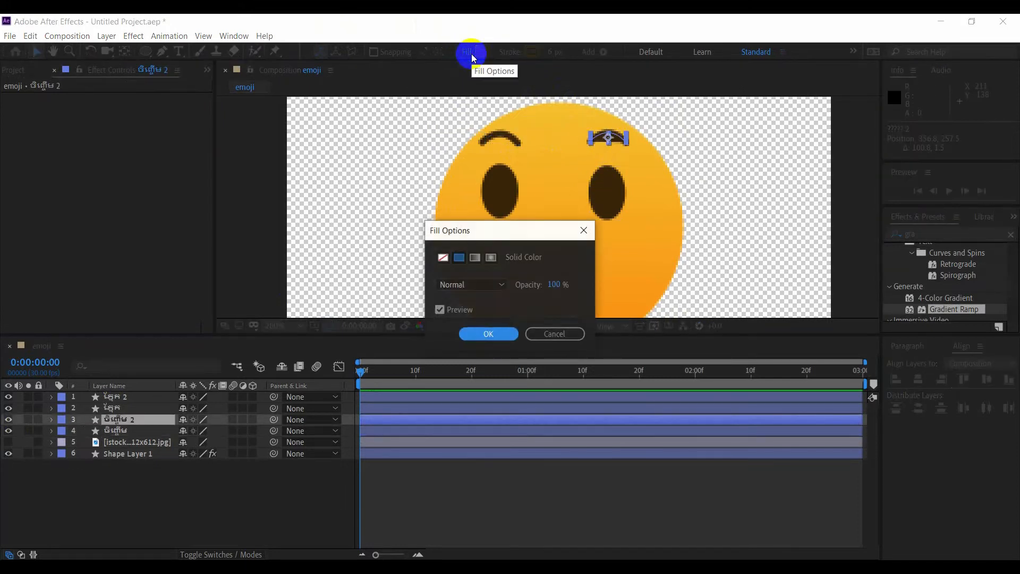
left_click(443, 257)
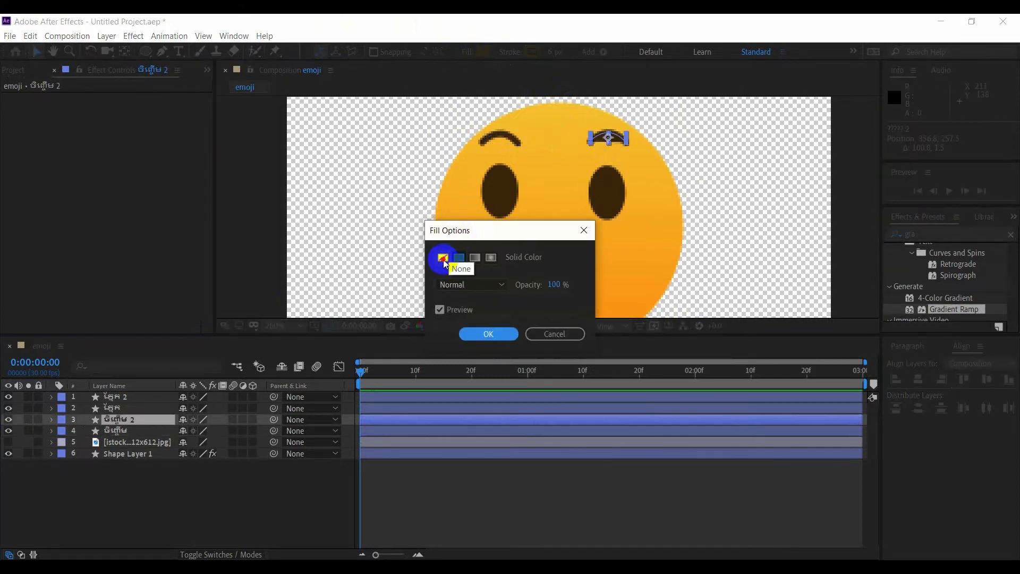
left_click(497, 340)
left_click(703, 148)
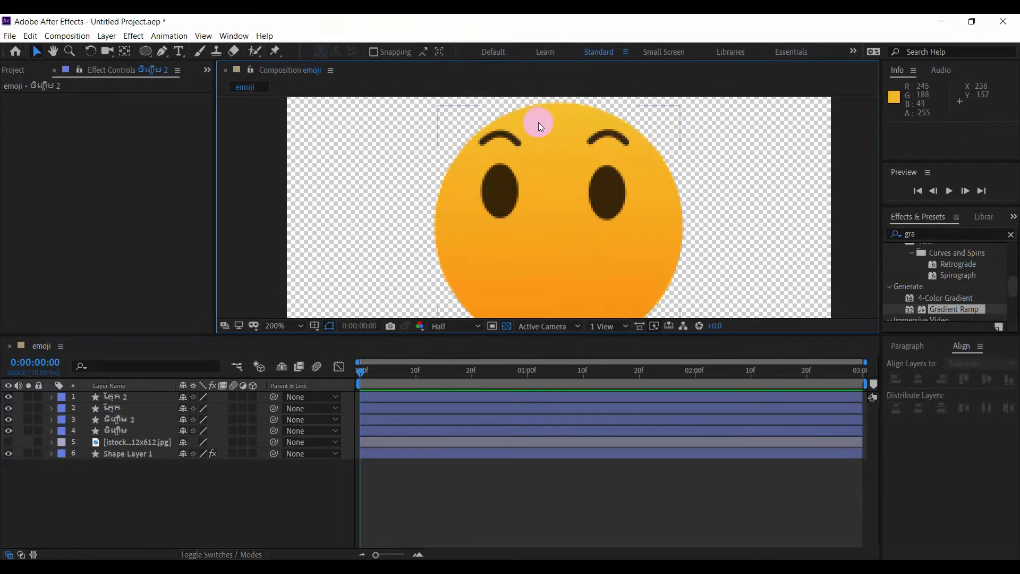
Turn the reference image layer's visibility back on.
scroll(792, 159, "down", 2)
scroll(792, 160, "up", 1)
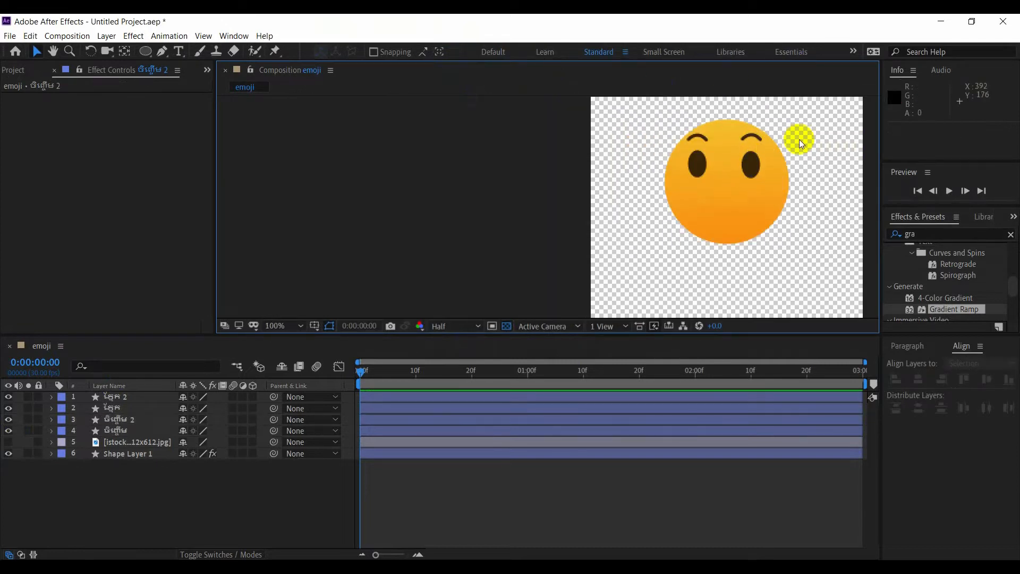
scroll(799, 139, "up", 1)
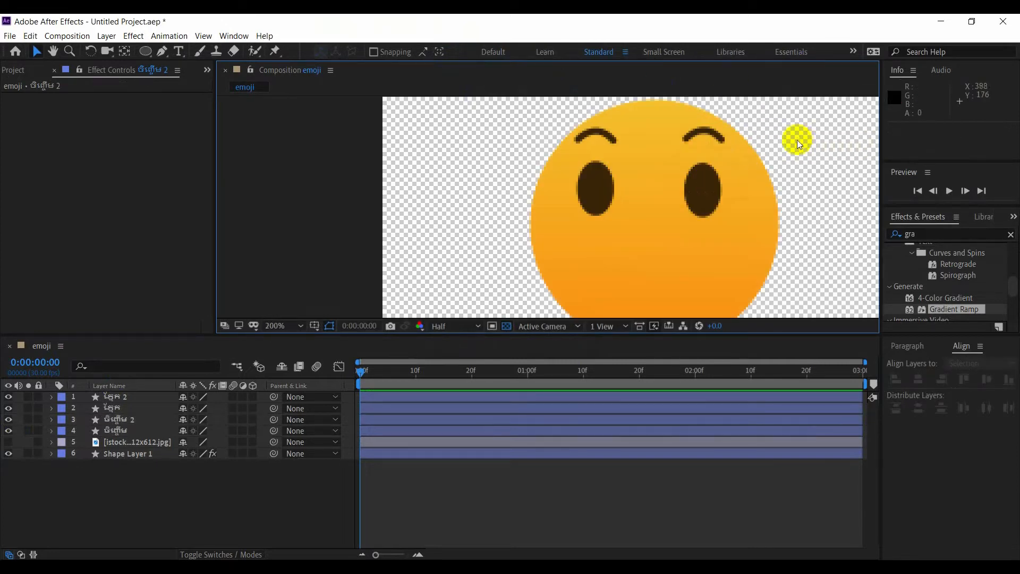
left_click(9, 446)
Draw an ellipse about 68 × 86 px over the mouth as a new shape layer.
scroll(563, 273, "down", 1)
scroll(625, 294, "up", 1)
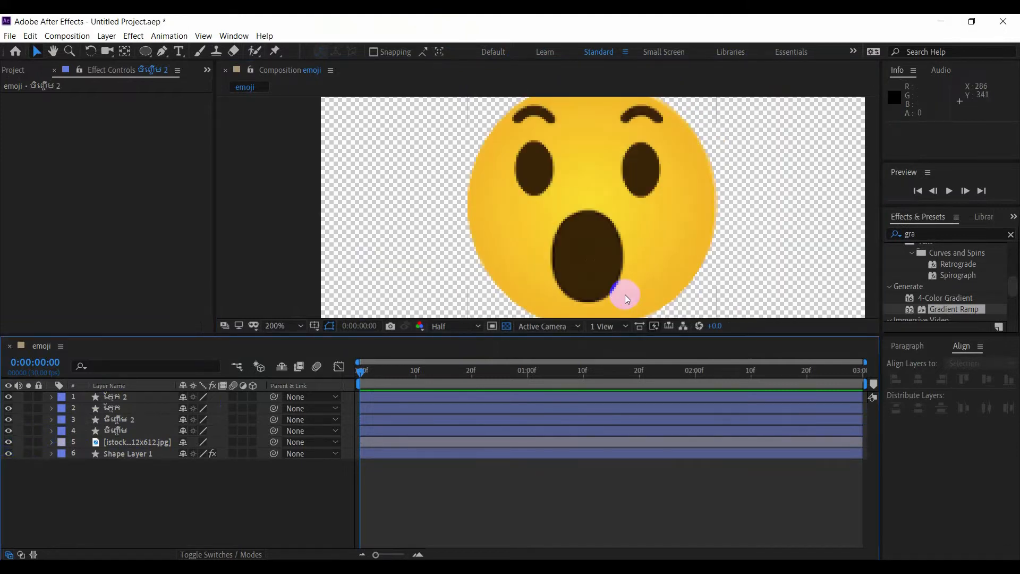
scroll(613, 295, "up", 1)
scroll(614, 299, "down", 1)
left_click(146, 51)
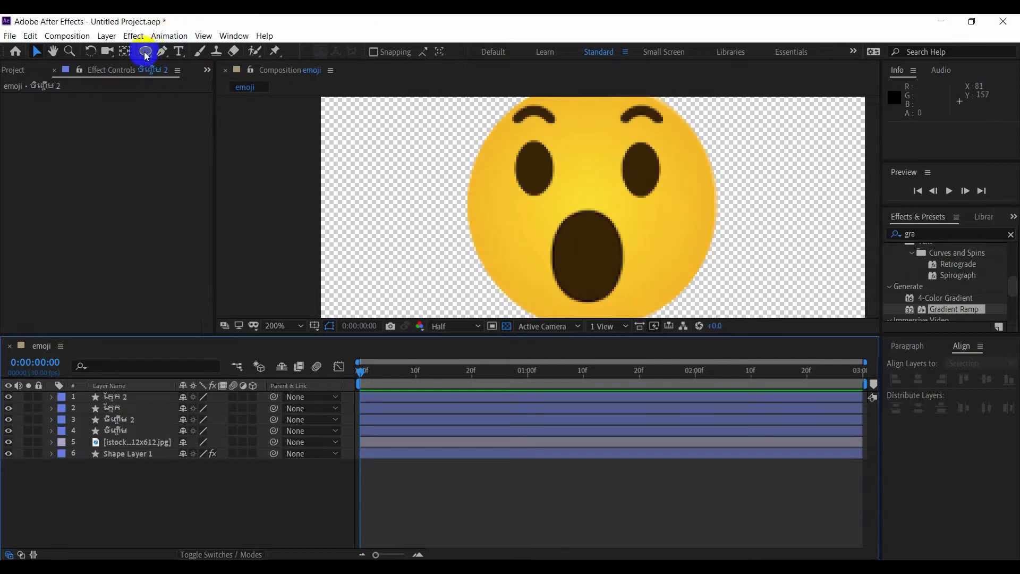
mouse_move(562, 227)
left_mouse_down()
mouse_move(614, 298)
mouse_move(611, 317)
mouse_move(633, 325)
left_mouse_up()
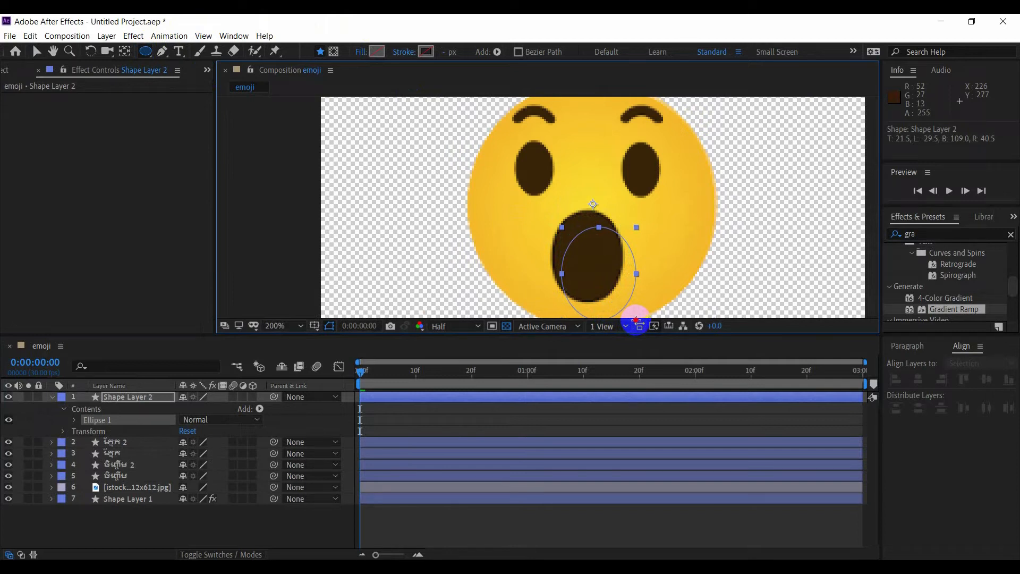
Move the new ellipse onto the mouth of the reference image and hide the reference image layer.
left_click(36, 51)
mouse_move(599, 280)
left_mouse_down()
mouse_move(597, 251)
mouse_move(594, 269)
left_mouse_up()
left_click(667, 237)
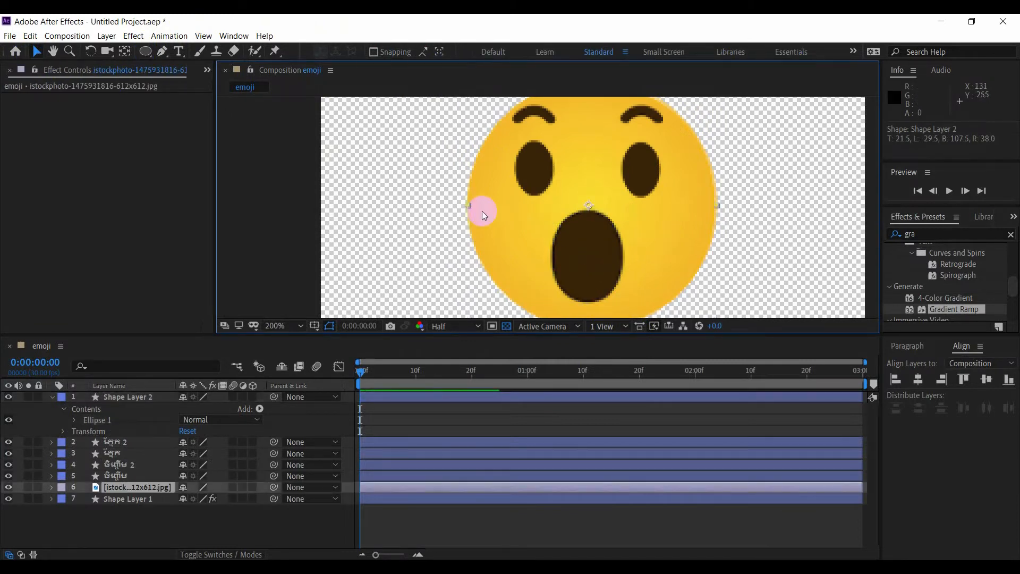
left_click(8, 487)
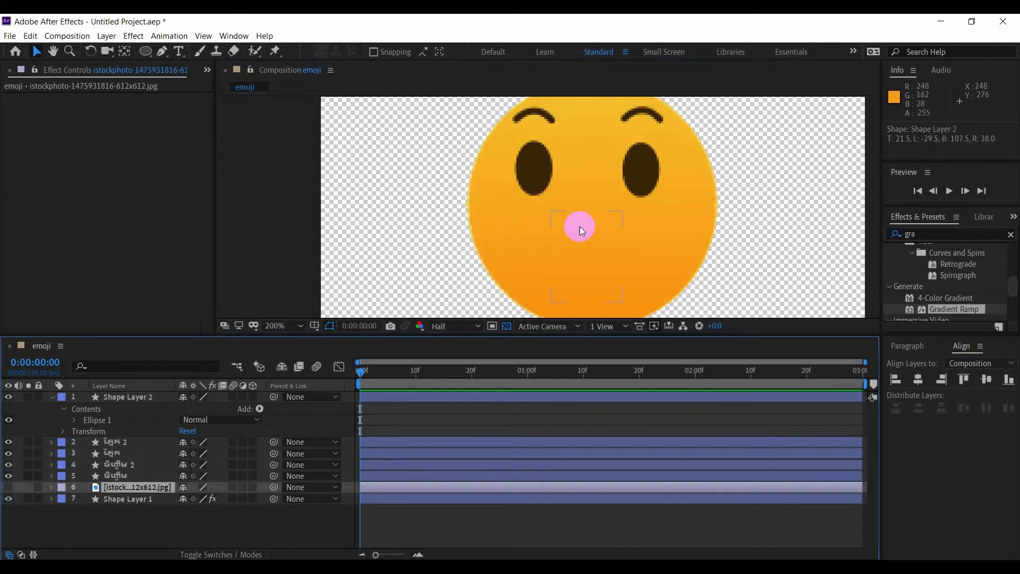
Give the mouth ellipse layer a Solid Color fill, with the reference image layer hidden.
left_click(4, 494)
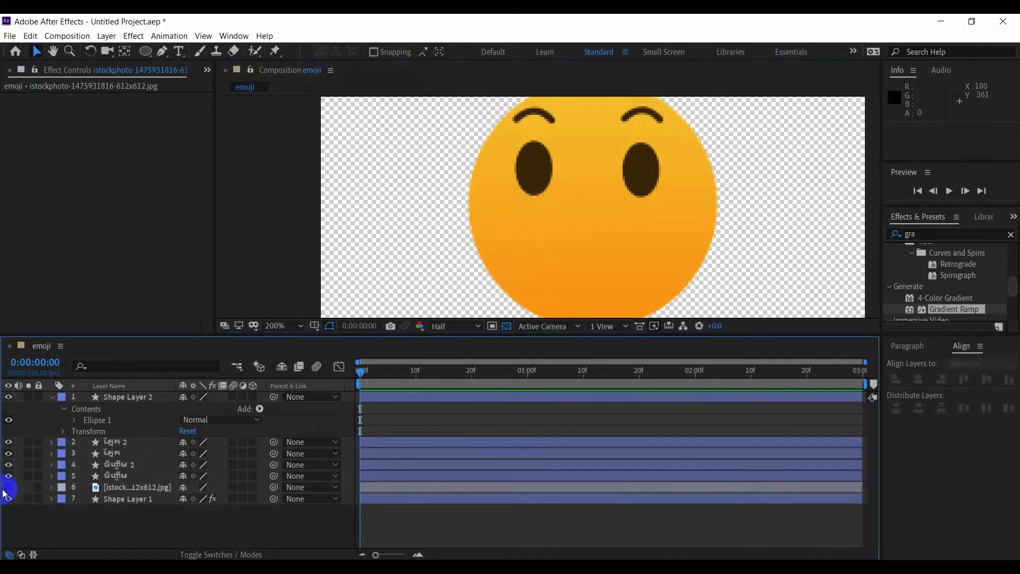
left_click(9, 487)
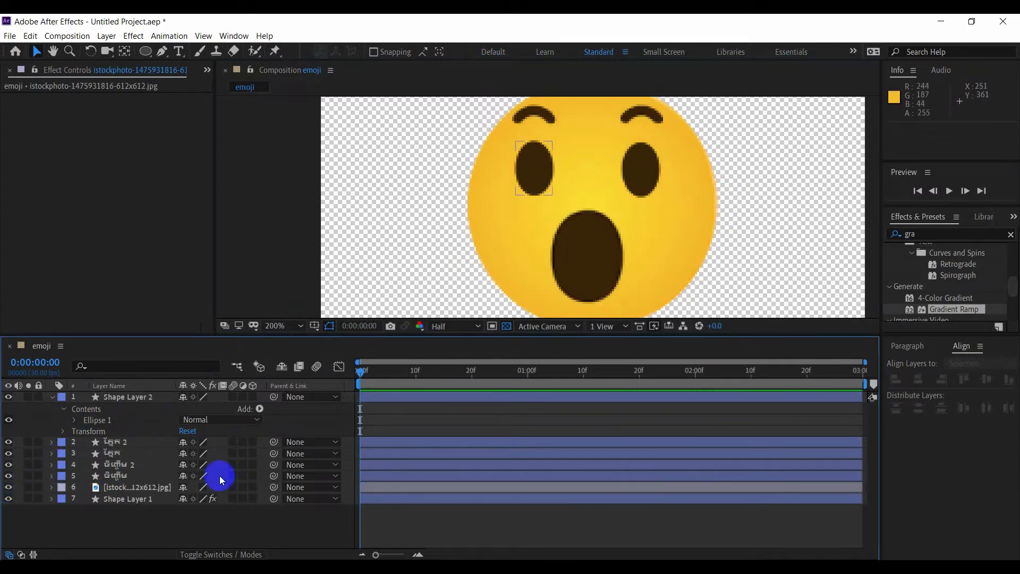
left_click(111, 491)
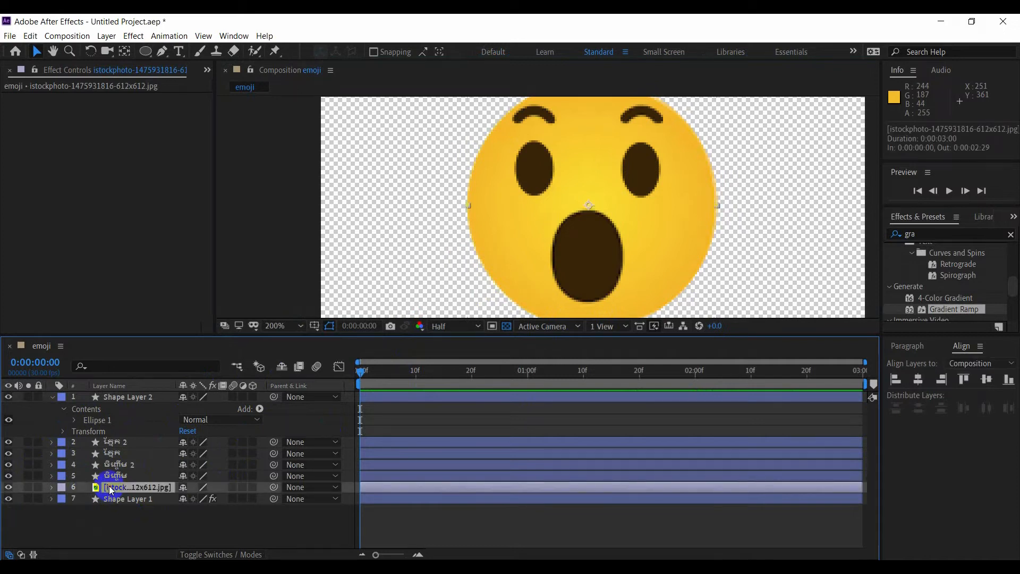
left_click(136, 397)
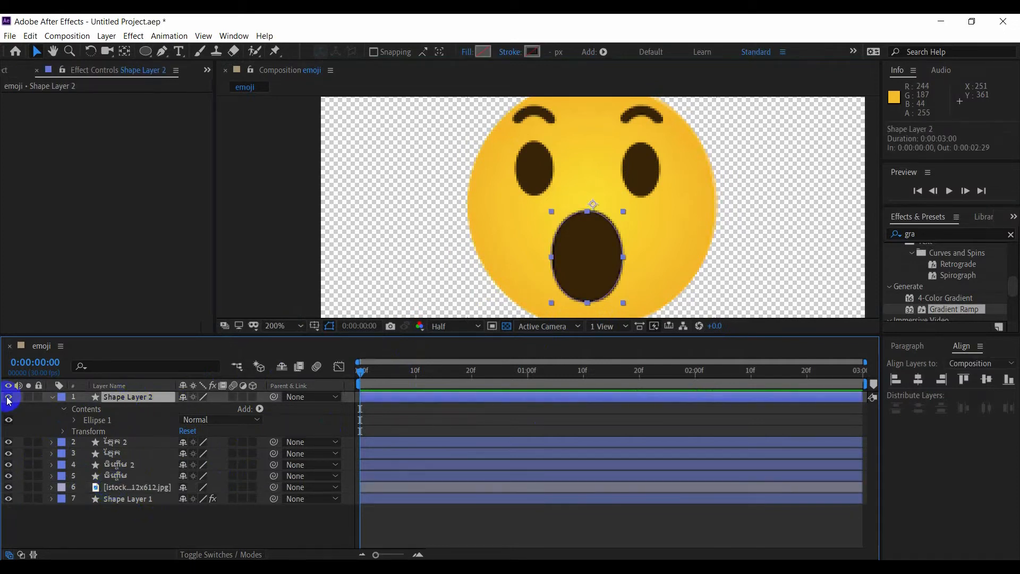
left_click(8, 487)
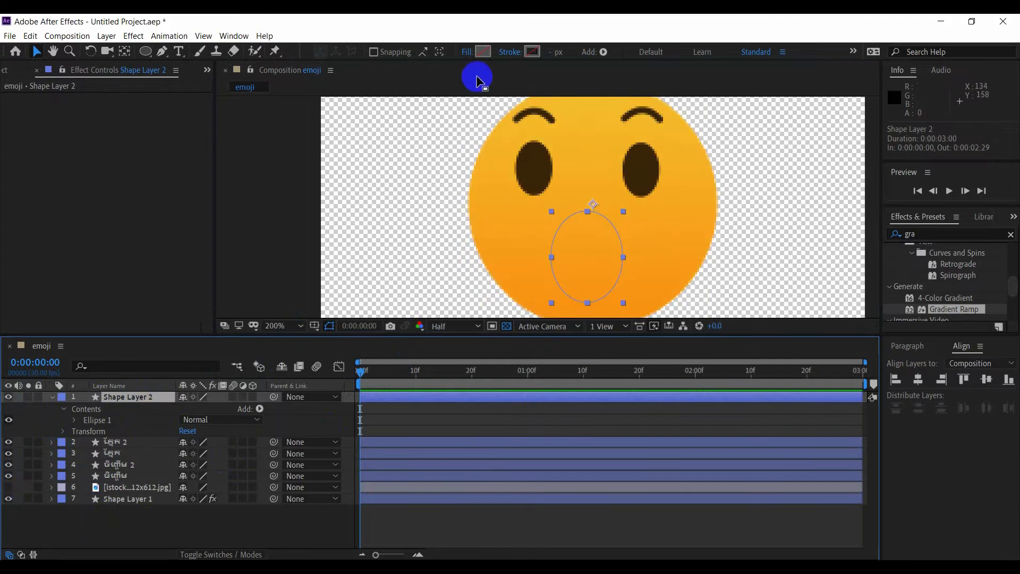
left_click(469, 50)
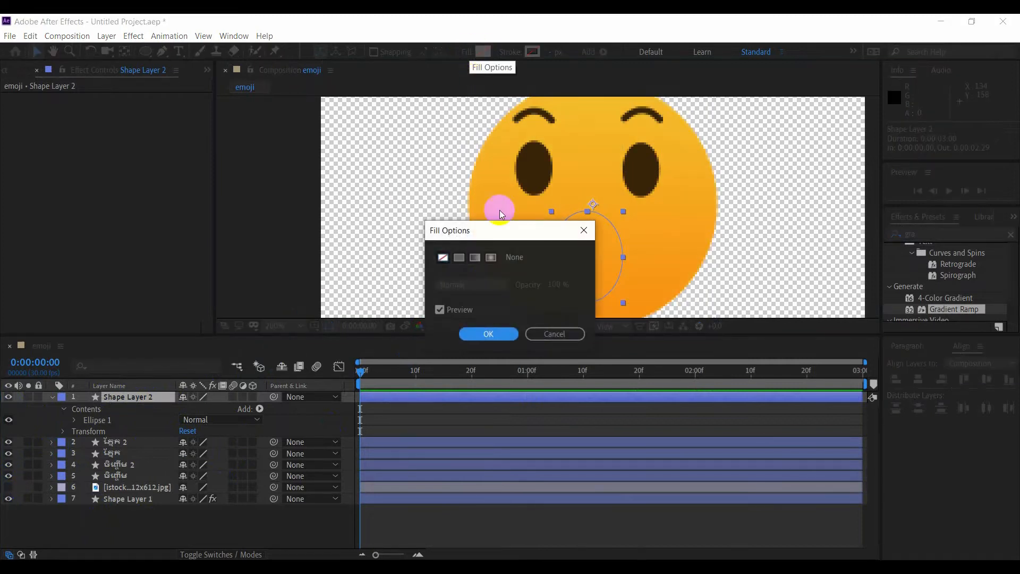
left_click(459, 259)
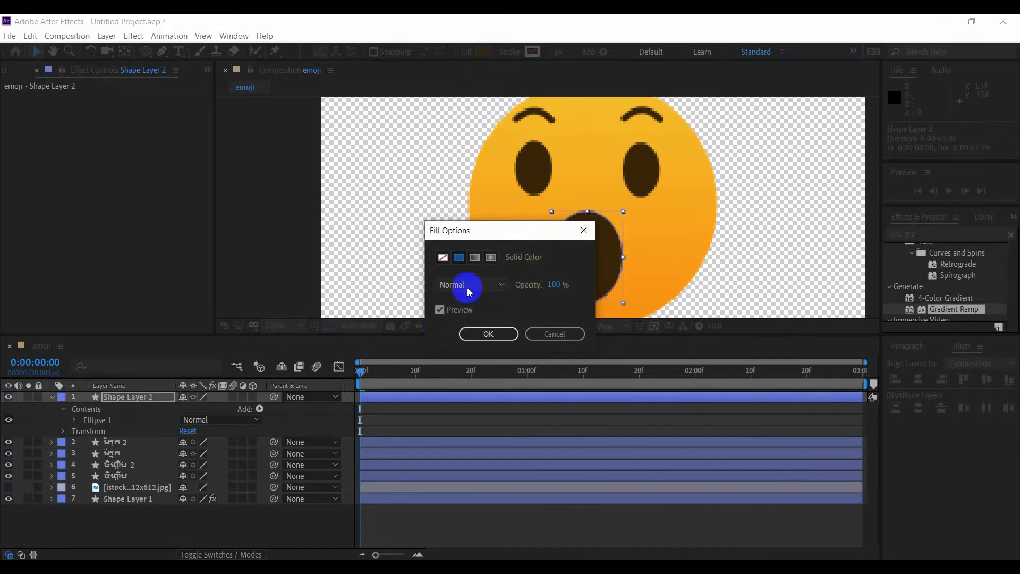
left_click(487, 333)
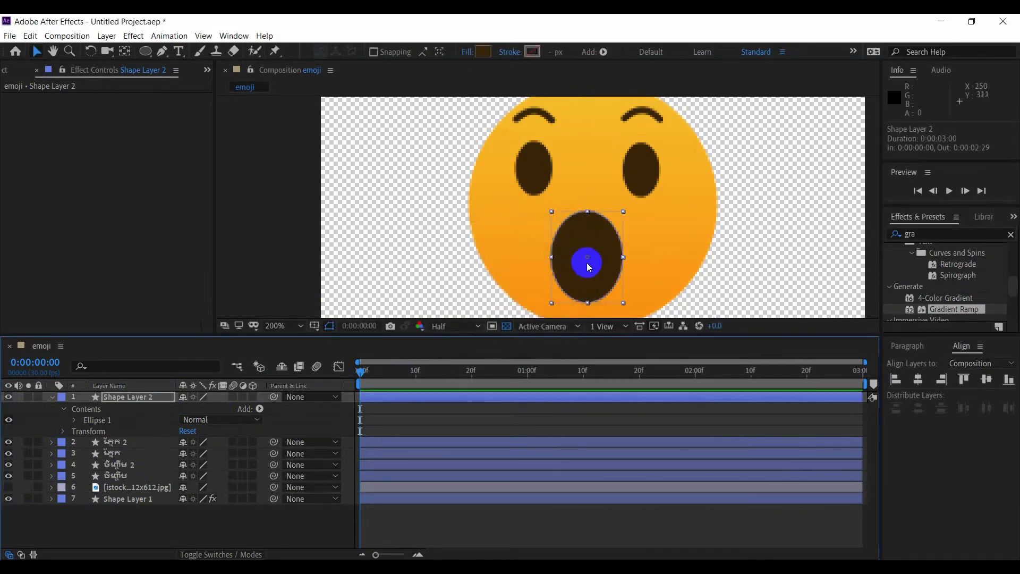
Compare the filled mouth with the reference image by switching the reference layer's visibility on and off.
left_click(9, 488)
left_click(9, 488)
left_click(9, 488)
left_click(9, 487)
left_click(368, 205)
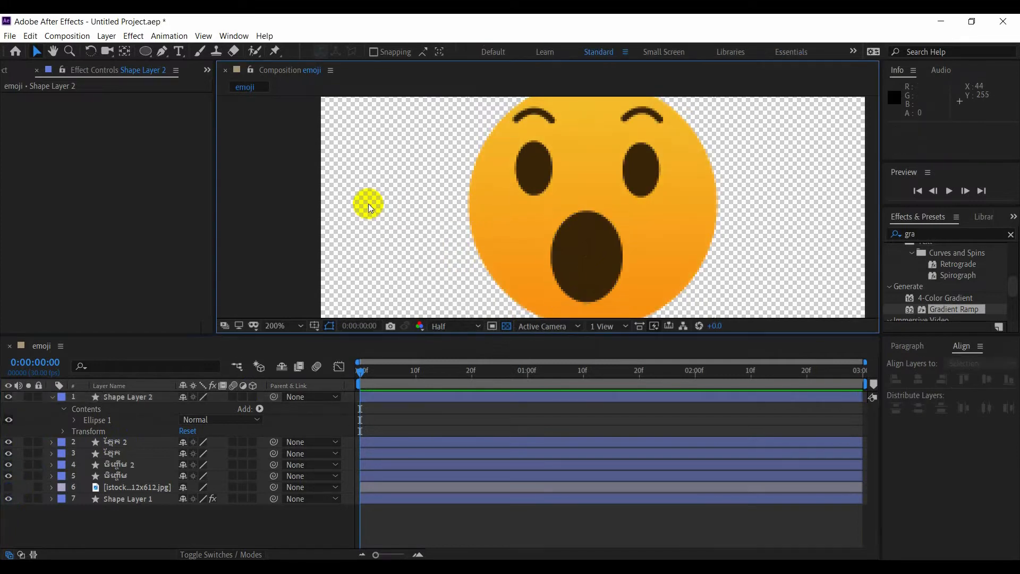
scroll(566, 183, "down", 4)
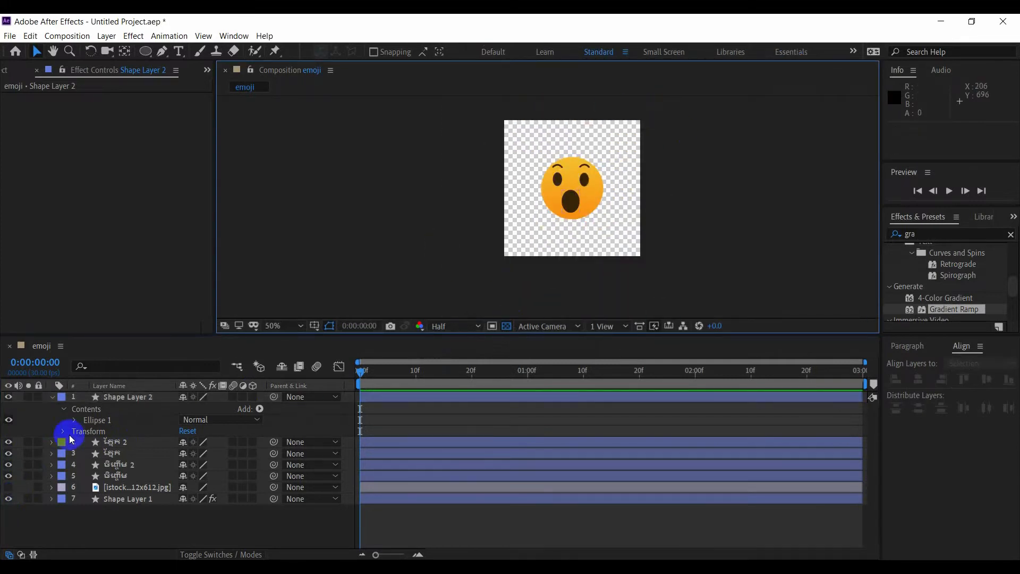
Delete the reference image layer and collapse the mouth layer's properties.
left_click(114, 488)
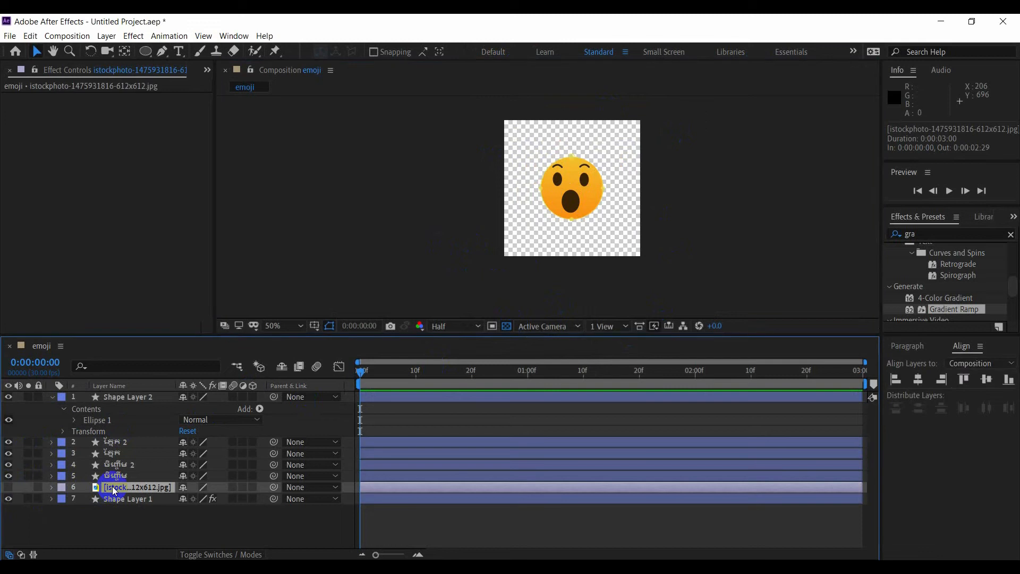
key("Delete")
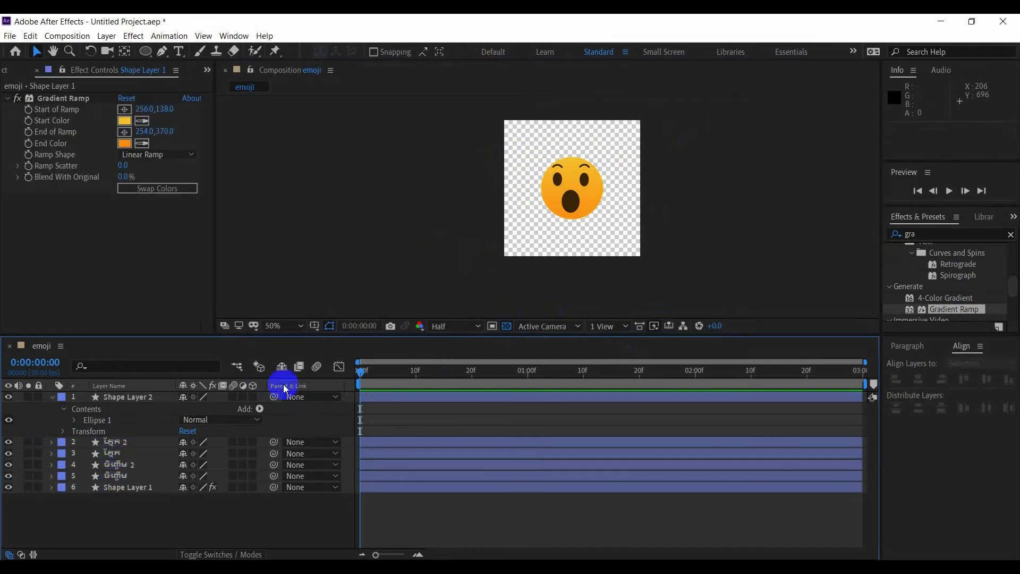
scroll(591, 189, "up", 2)
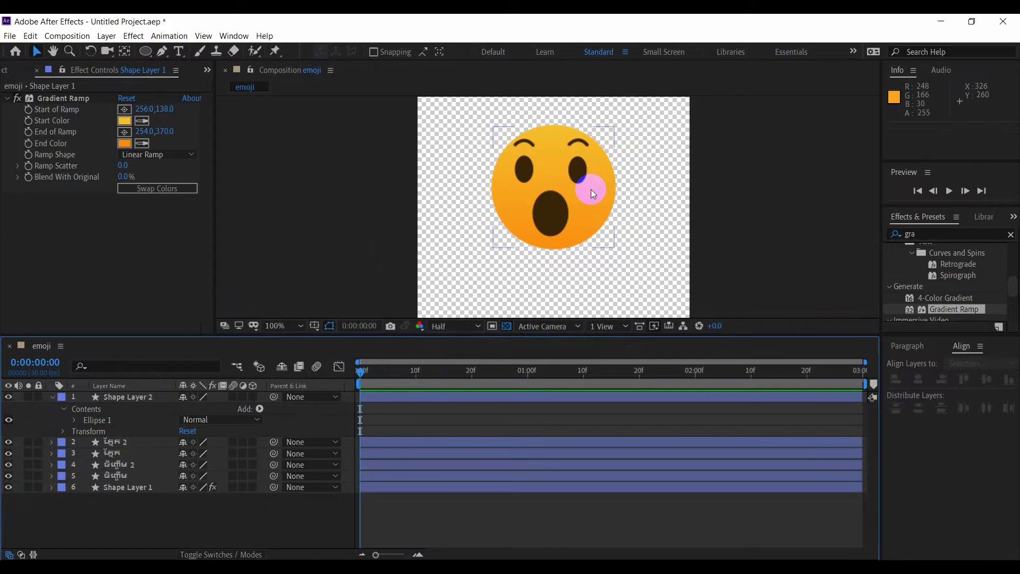
left_click(53, 397)
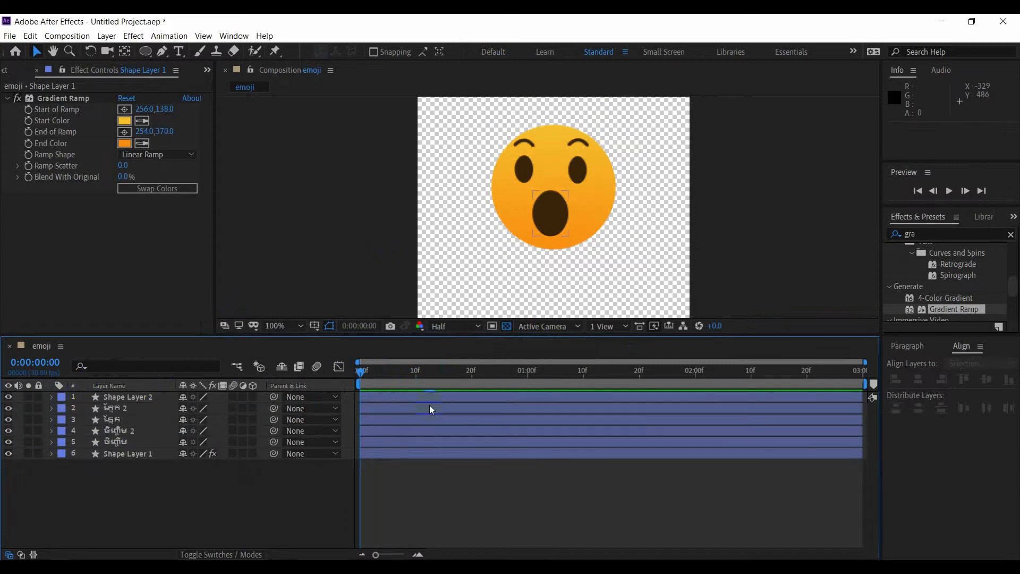
Lock the face circle layer, Shape Layer 1.
left_click(110, 455)
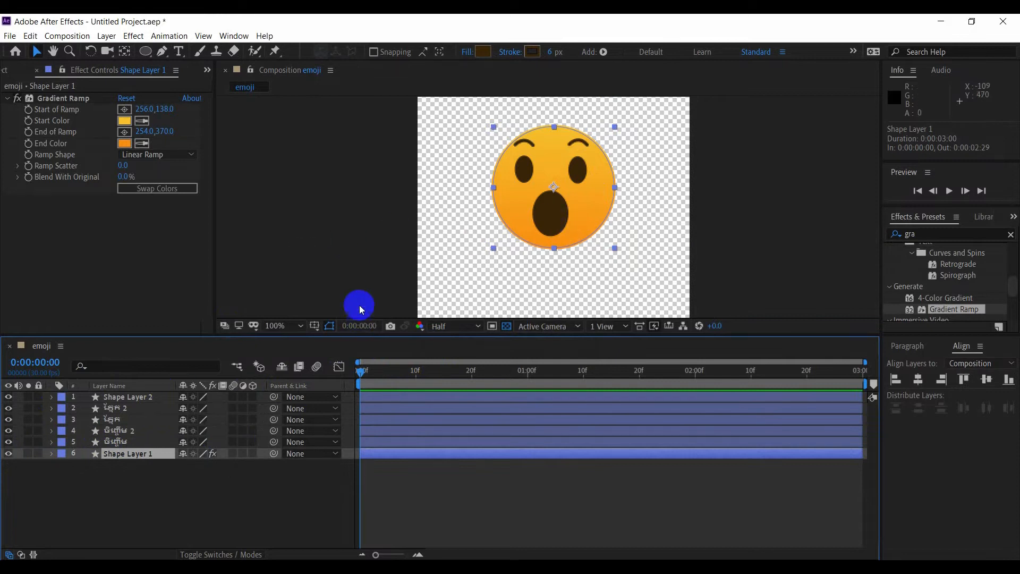
left_click(354, 244)
left_click(38, 453)
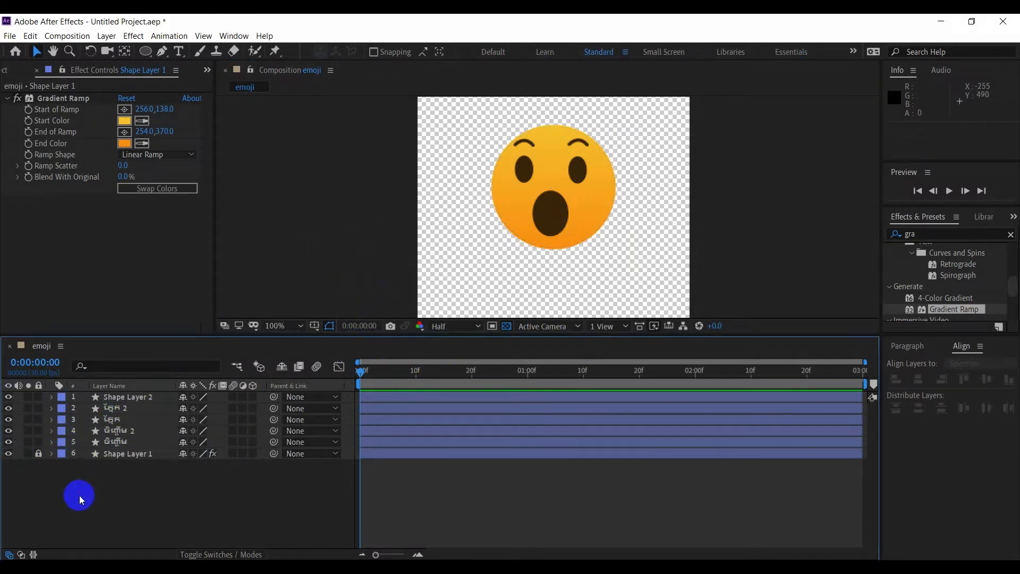
Add a new null object to the emoji composition and leave it deselected.
left_click(110, 444)
left_click(118, 489)
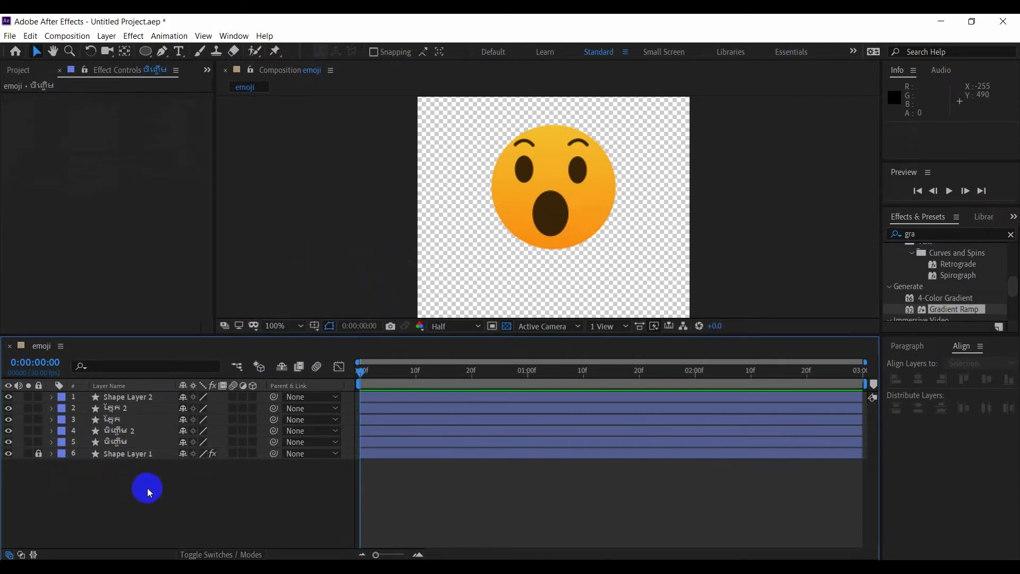
right_click(152, 485)
mouse_move(197, 364)
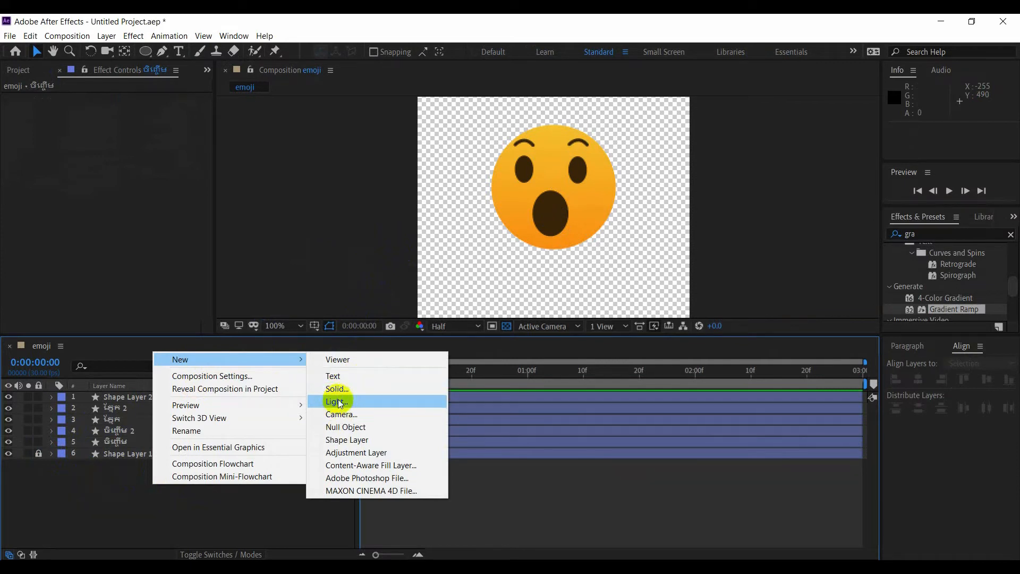
left_click(347, 428)
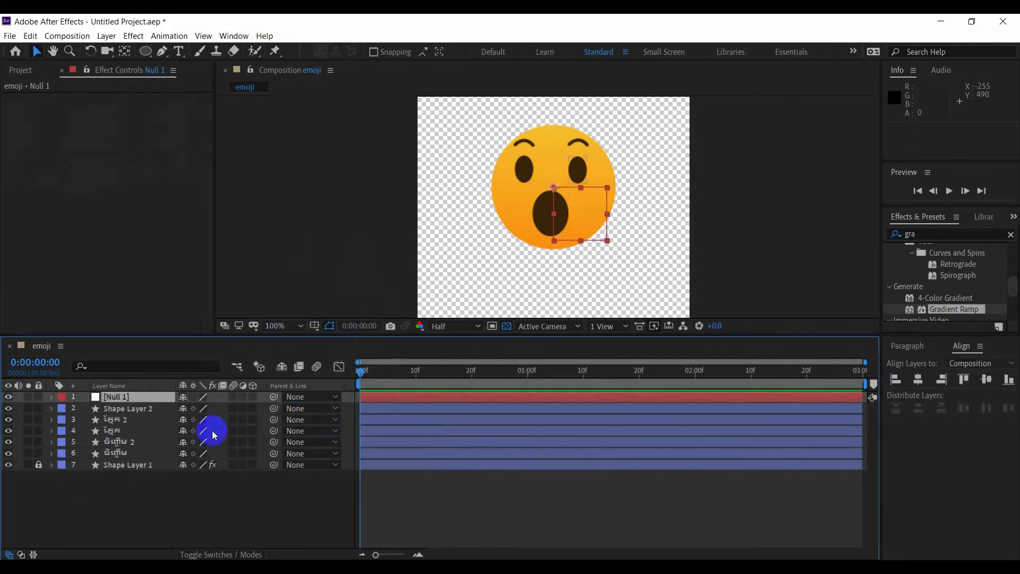
left_click(157, 519)
Rename the mouth layer, Shape Layer 2, as មាត់.
left_click(115, 454)
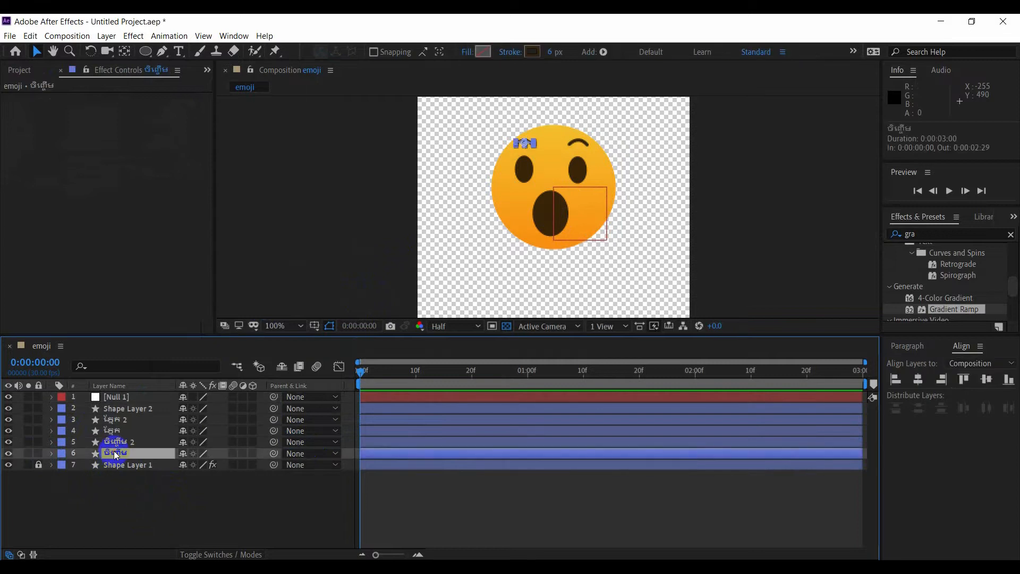
left_click(129, 409, "shift")
right_click(124, 411)
left_click(120, 411)
right_click(120, 410)
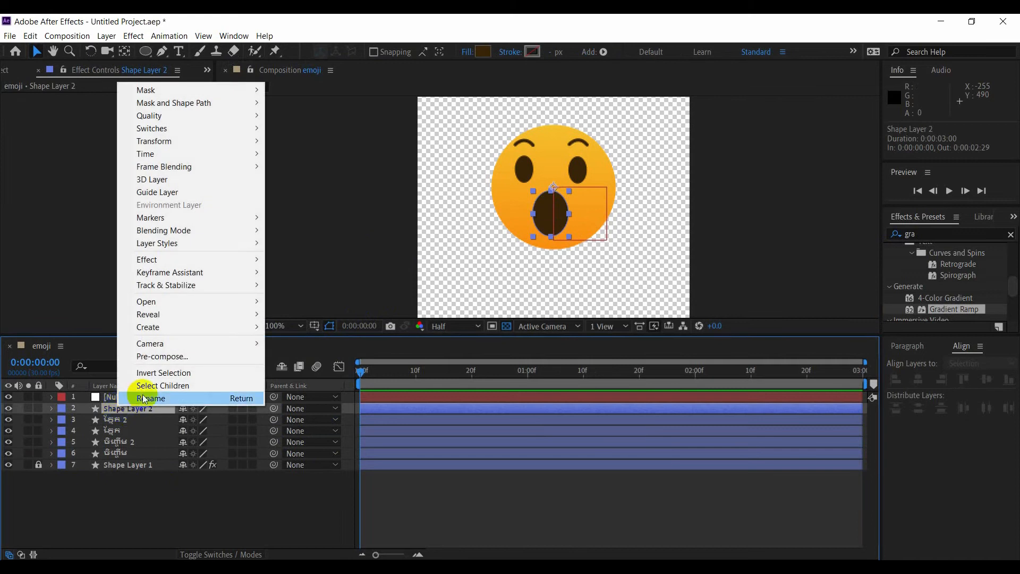
left_click(144, 396)
type("មាត់")
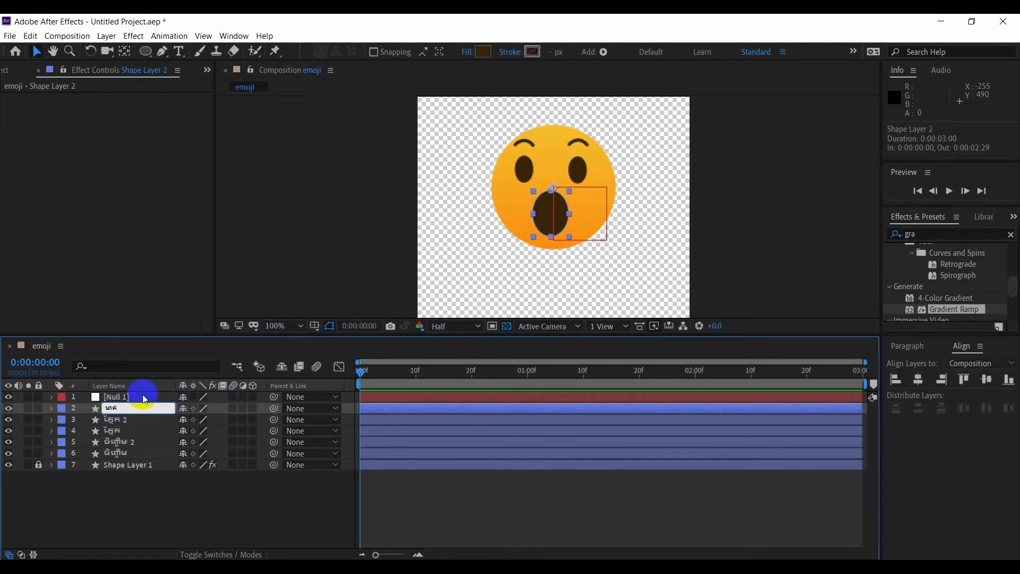
left_click(118, 479)
Parent the mouth, both eye and both eyebrow layers to Null 1 and deselect them.
left_click(112, 413)
mouse_move(112, 416)
left_mouse_down()
mouse_move(113, 398)
mouse_move(112, 412)
left_mouse_up()
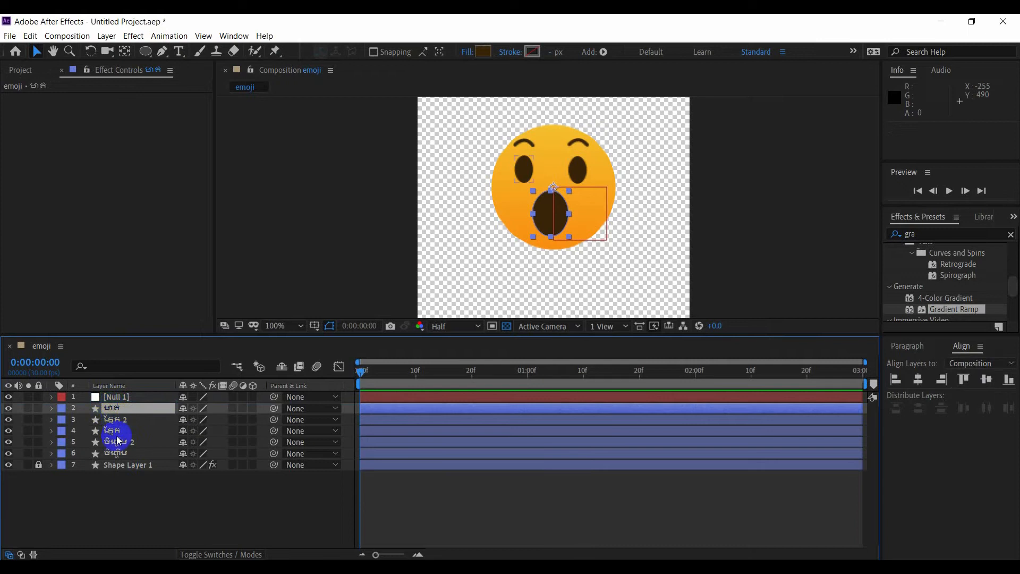
left_click(119, 458, "shift")
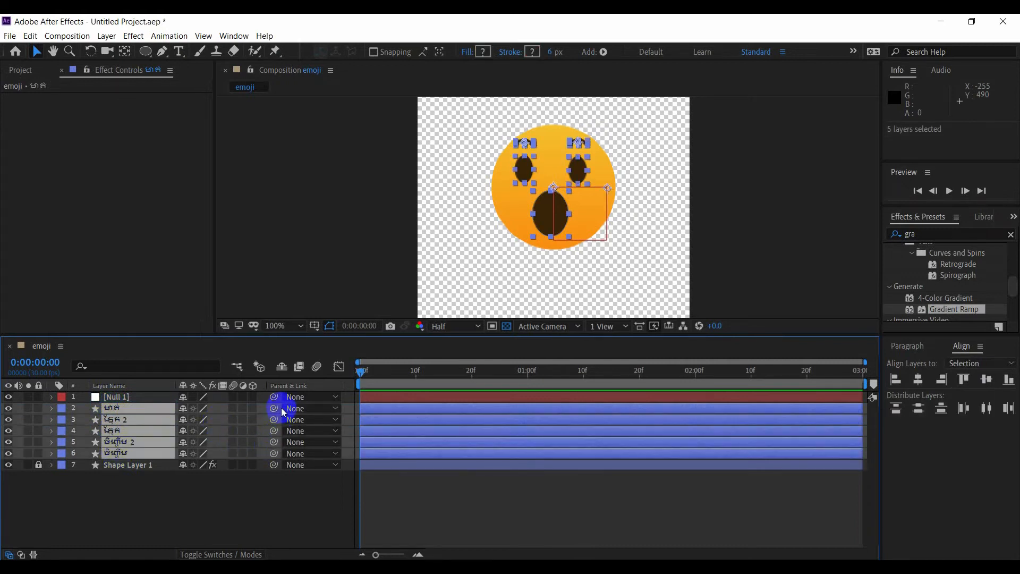
left_click_drag(276, 410, 120, 396)
left_click(142, 497)
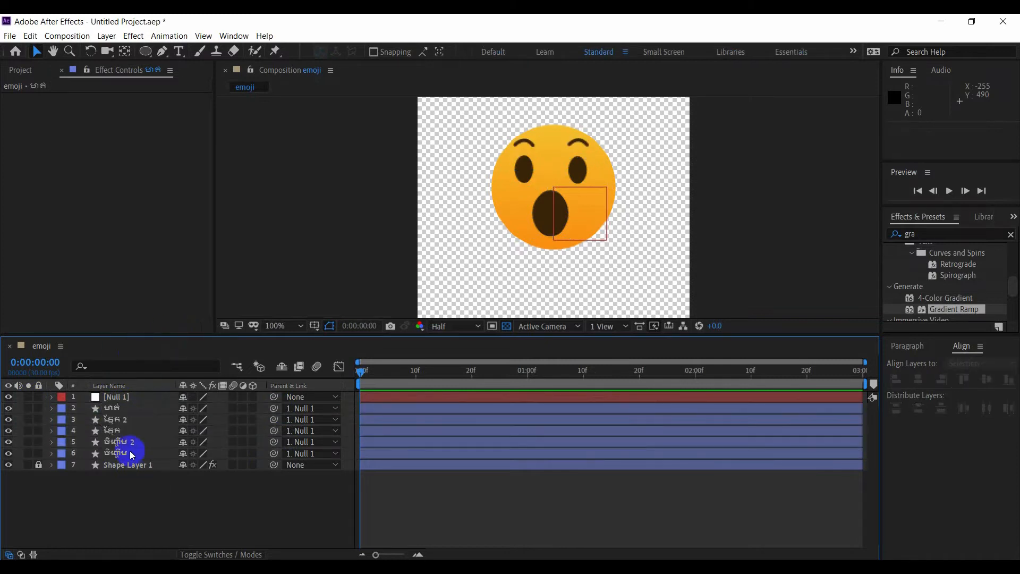
Display only the Position property of the Null 1 layer in the timeline.
left_click(123, 399)
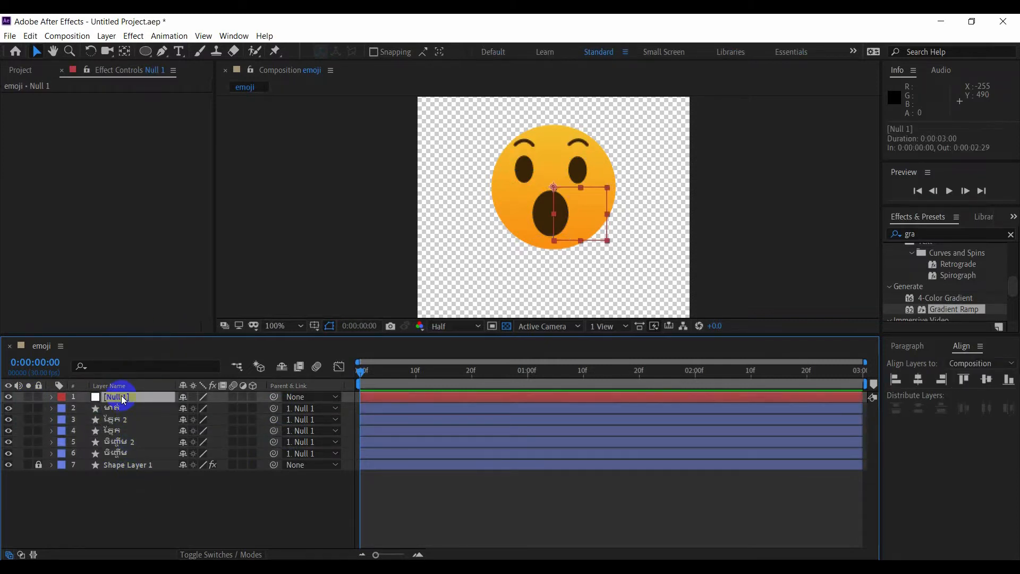
key("p")
left_click(53, 398)
left_click(53, 397)
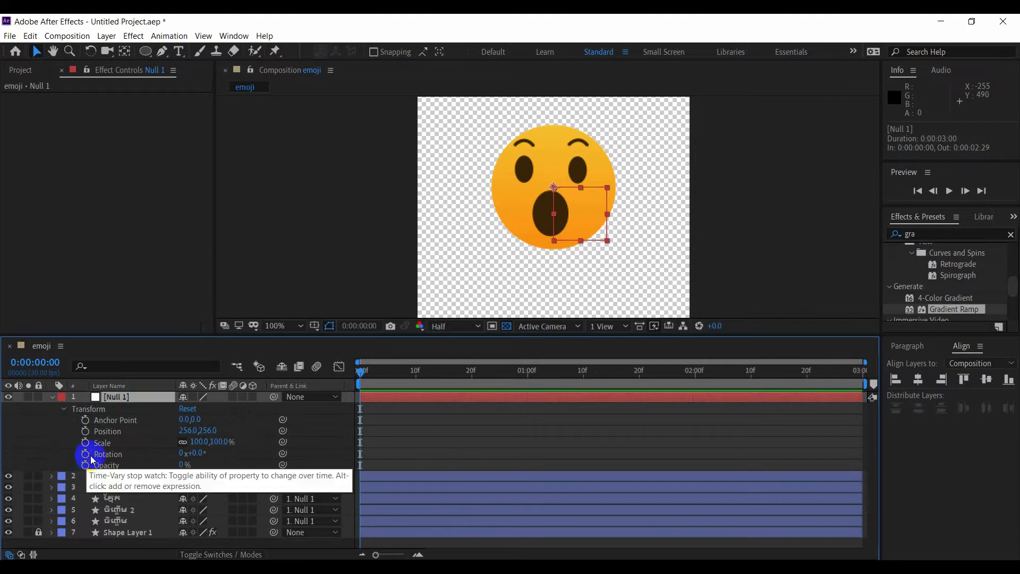
left_click(53, 398)
left_click(108, 399)
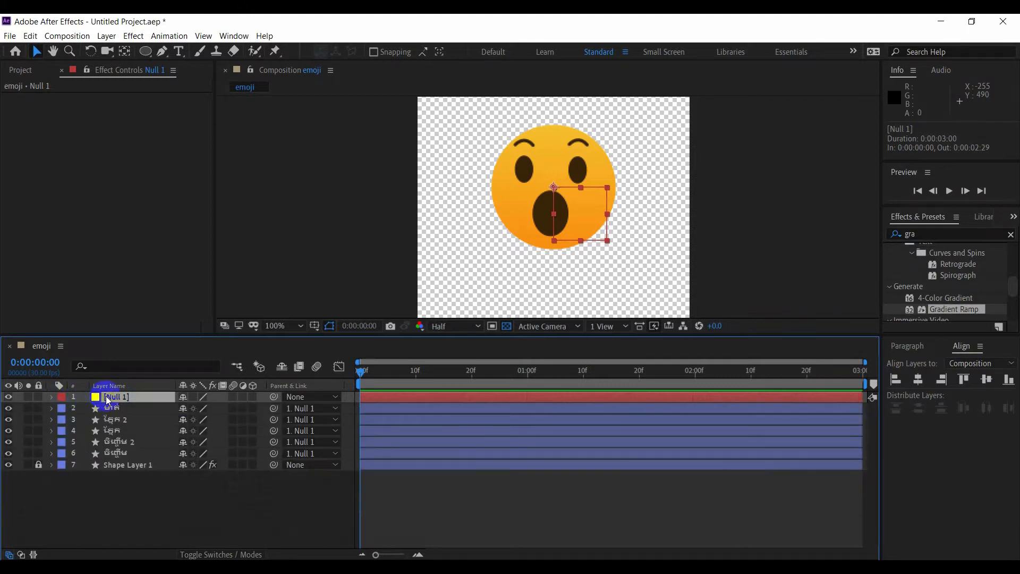
key("p")
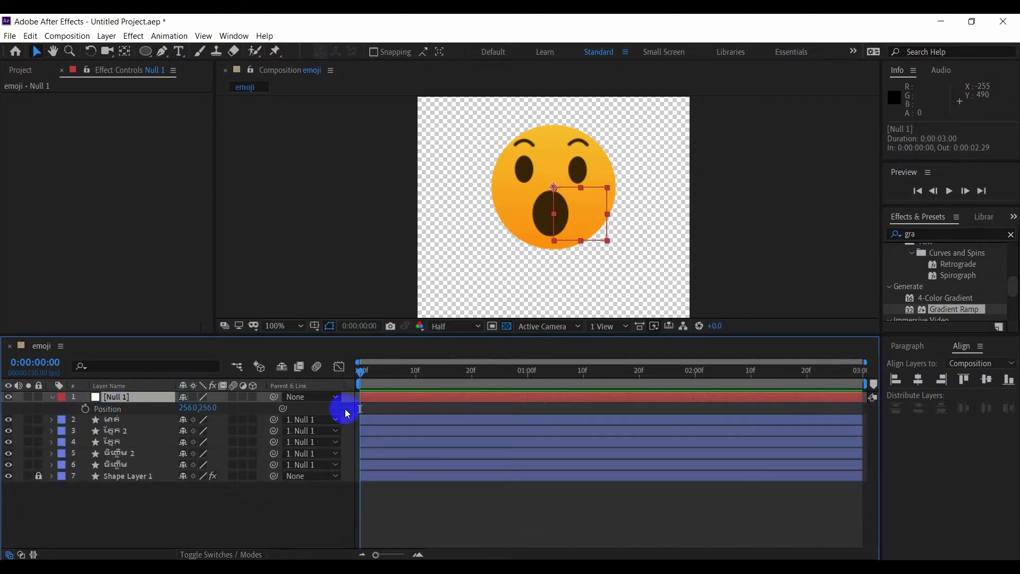
Add a Position keyframe to Null 1 at 0:00:00:01.
left_click(53, 366)
left_click(68, 371)
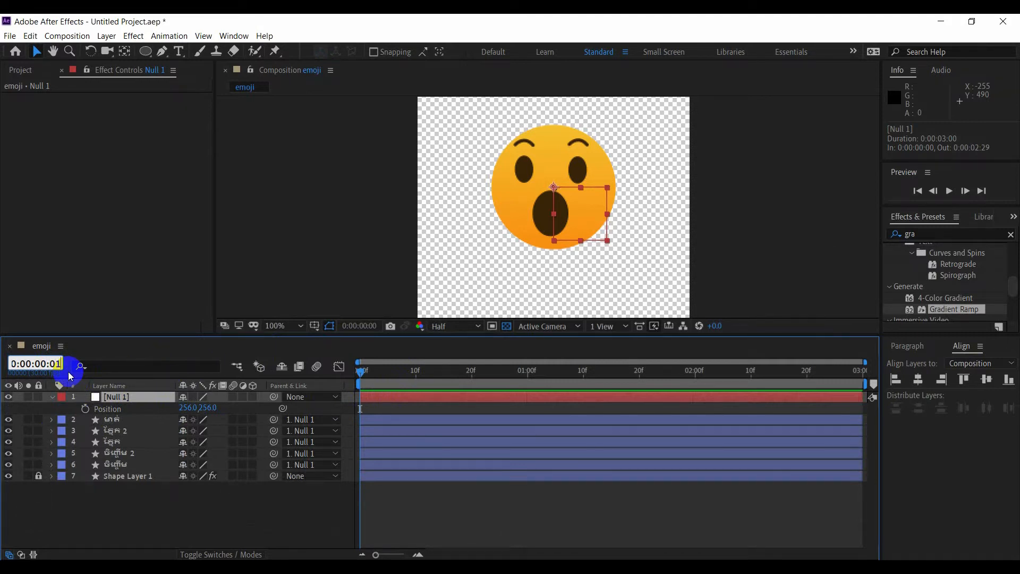
type("1")
left_click(118, 528)
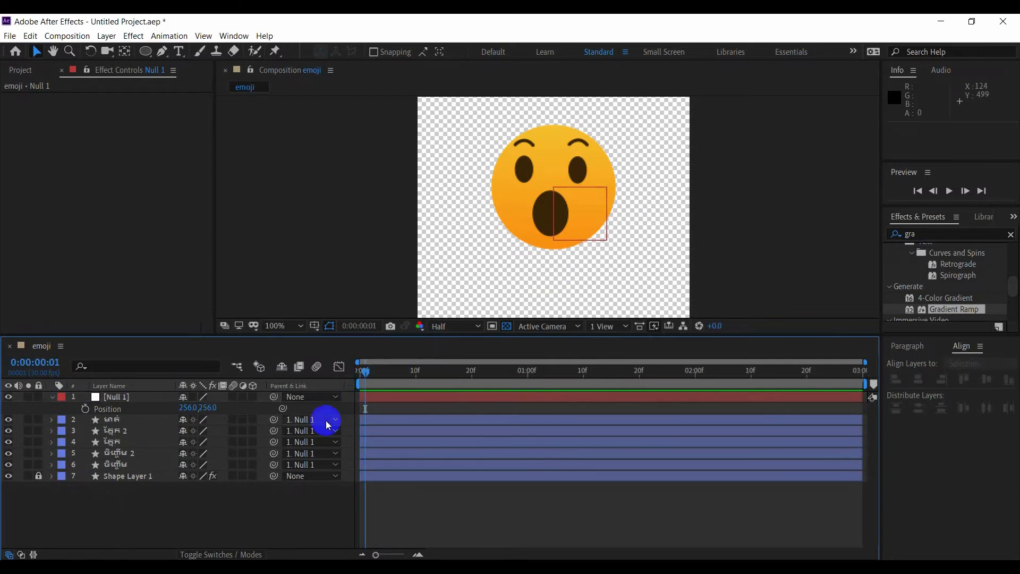
left_click(85, 409)
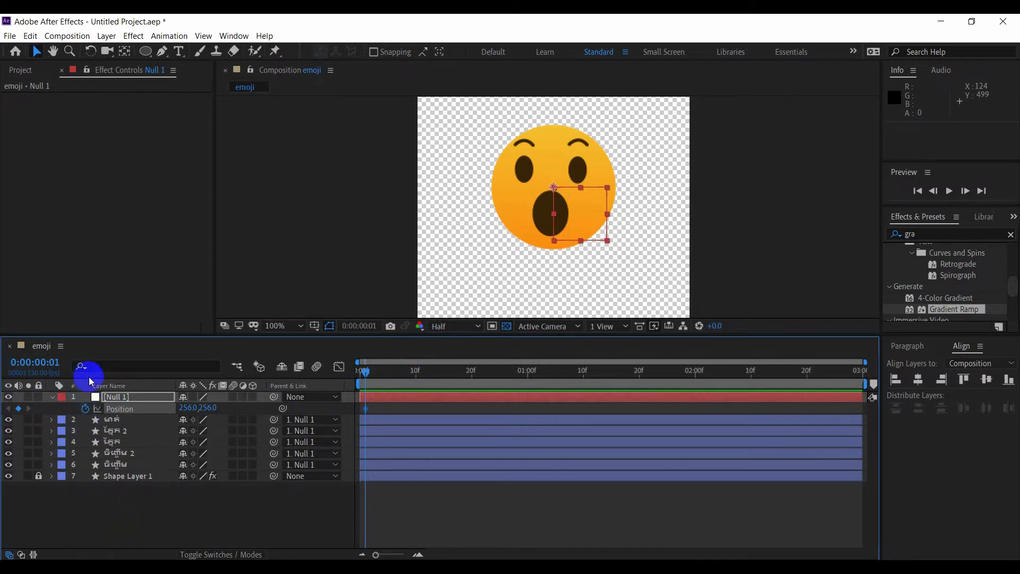
Add a second Position keyframe to Null 1 at 0:00:00:13, raising it to Y position 239.
left_click(53, 364)
double_click(57, 364)
type("13")
key("Return")
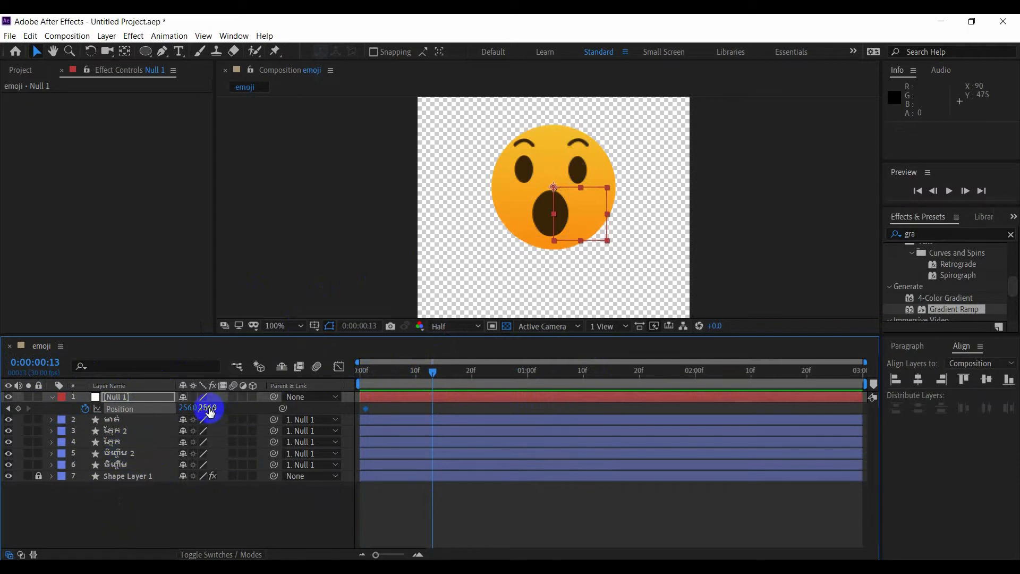
left_click_drag(212, 415, 217, 389)
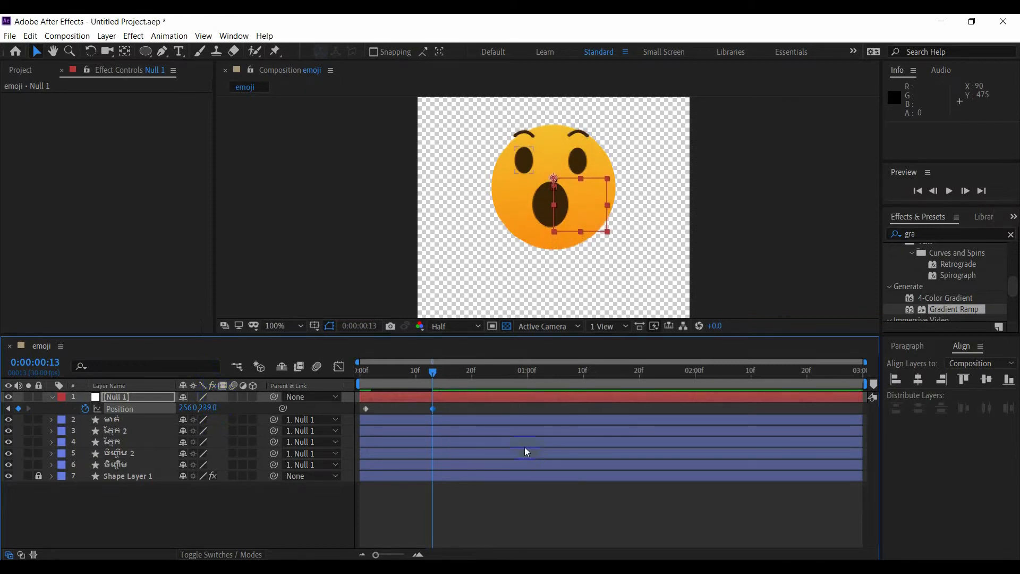
Copy Null 1's Position keyframe from 0:00:00:13 to 0:00:00:28 and preview the animation from the start.
left_click(51, 363)
type("28")
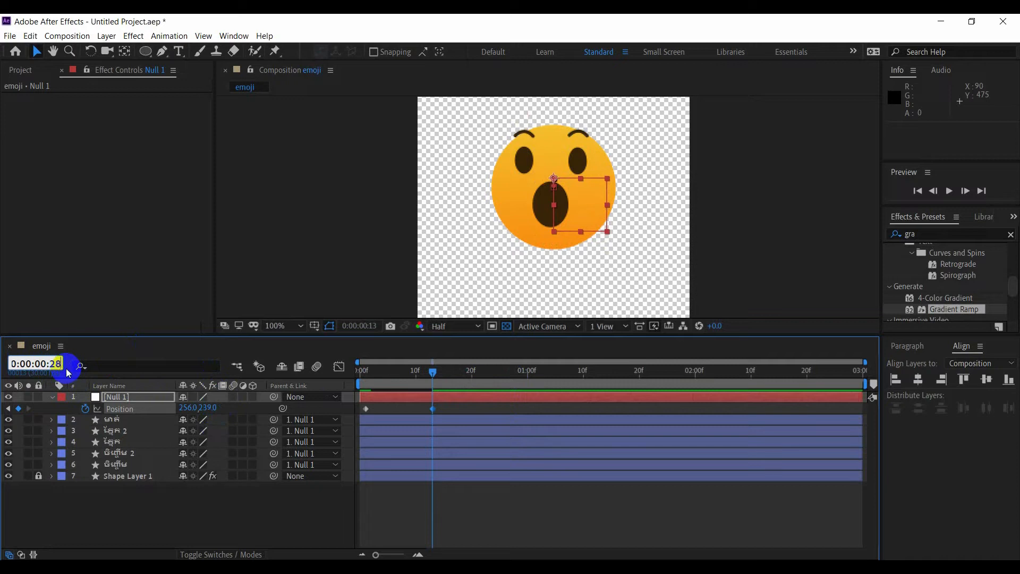
key("Return")
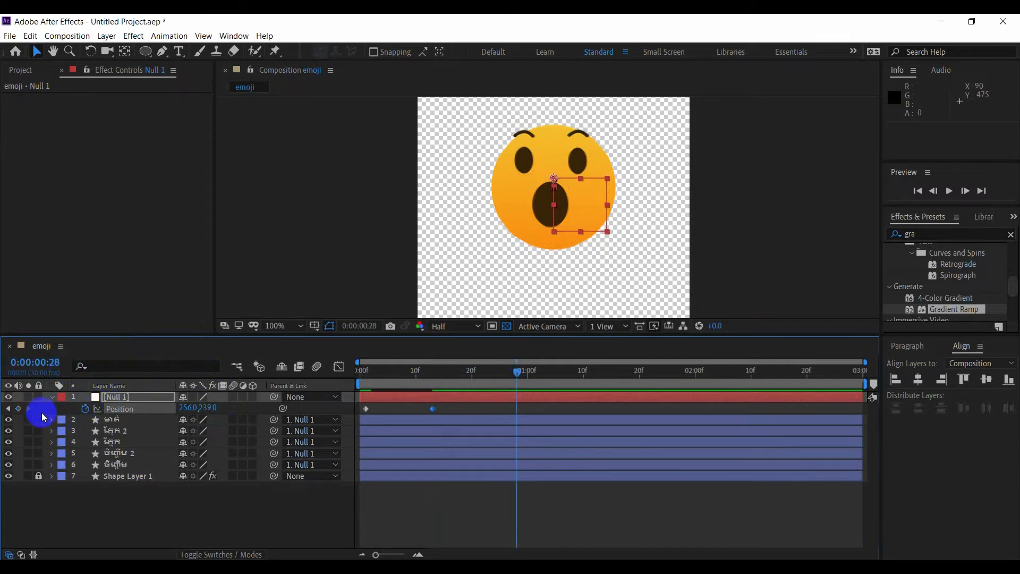
left_click(444, 410)
left_click(432, 409)
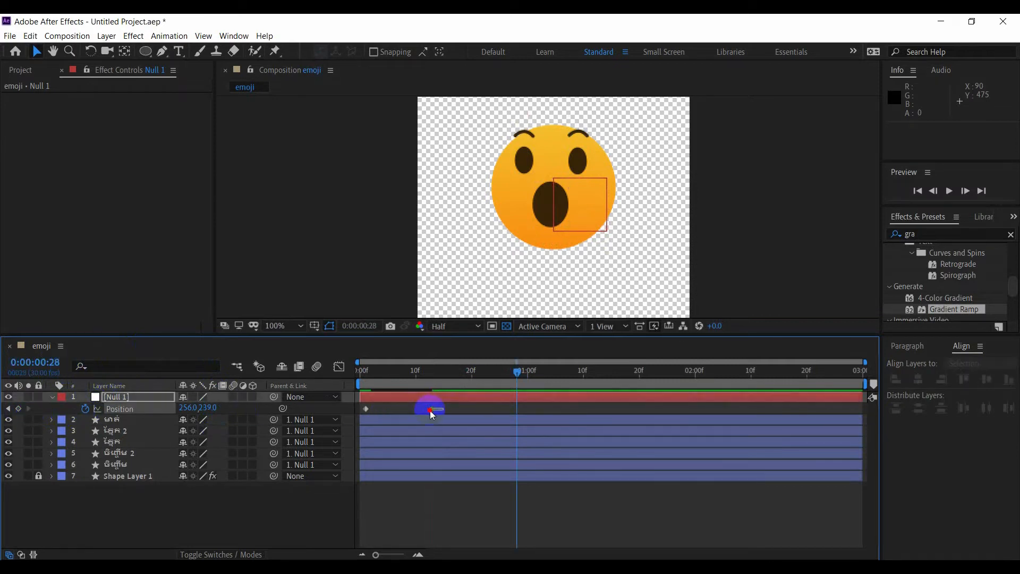
key("ctrl+c")
key("ctrl+v")
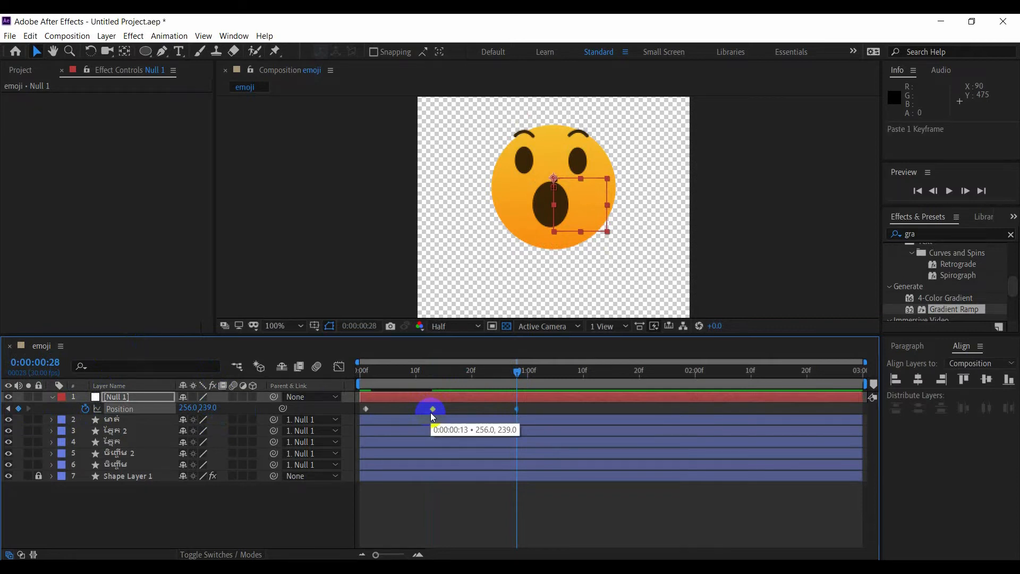
left_click_drag(514, 379, 287, 382)
key("space")
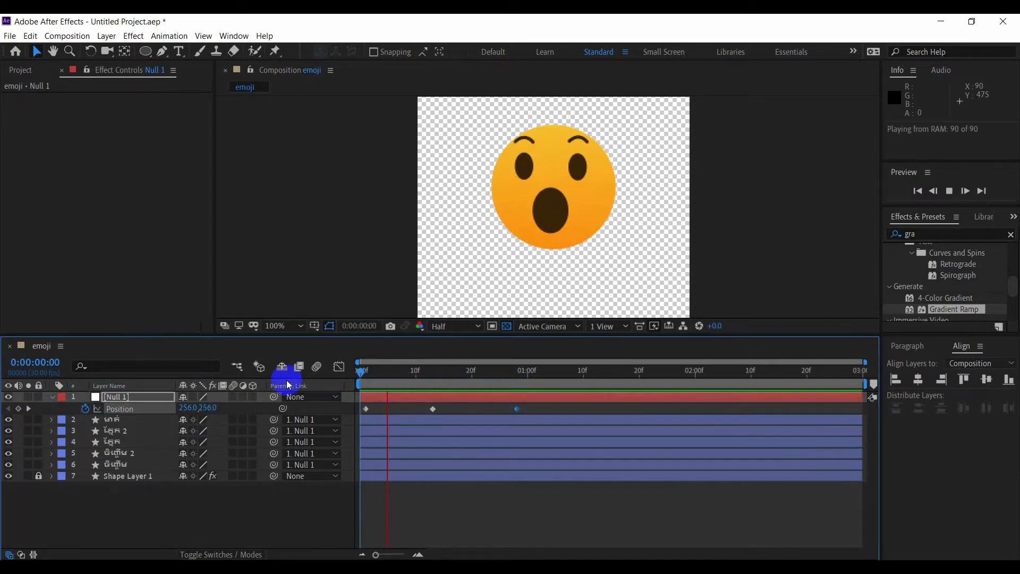
Add a Position keyframe to Null 1 at 0:00:01:11 with the value 298, 265.
left_click(441, 396)
left_click_drag(430, 383, 474, 390)
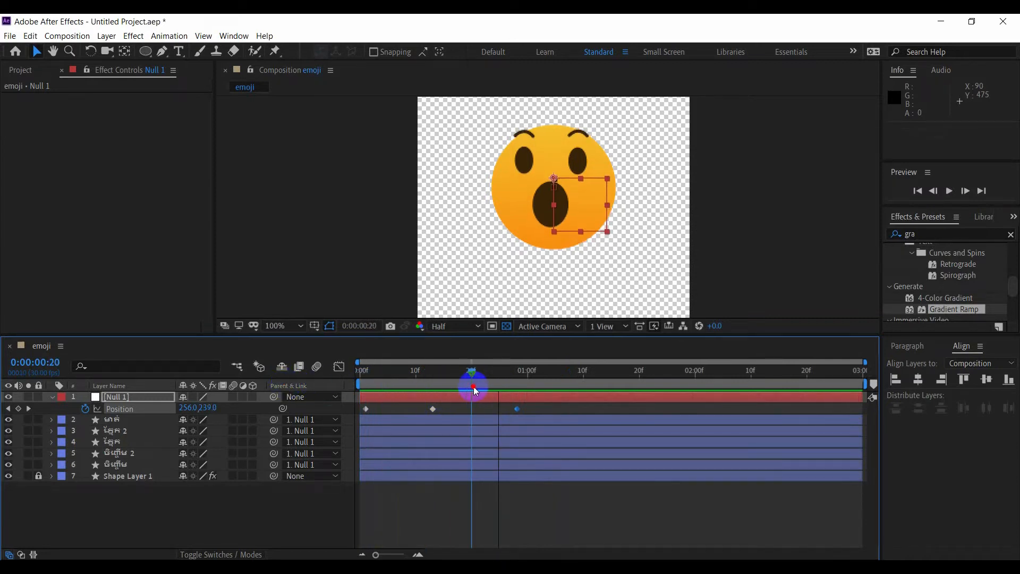
left_click_drag(475, 391, 545, 382)
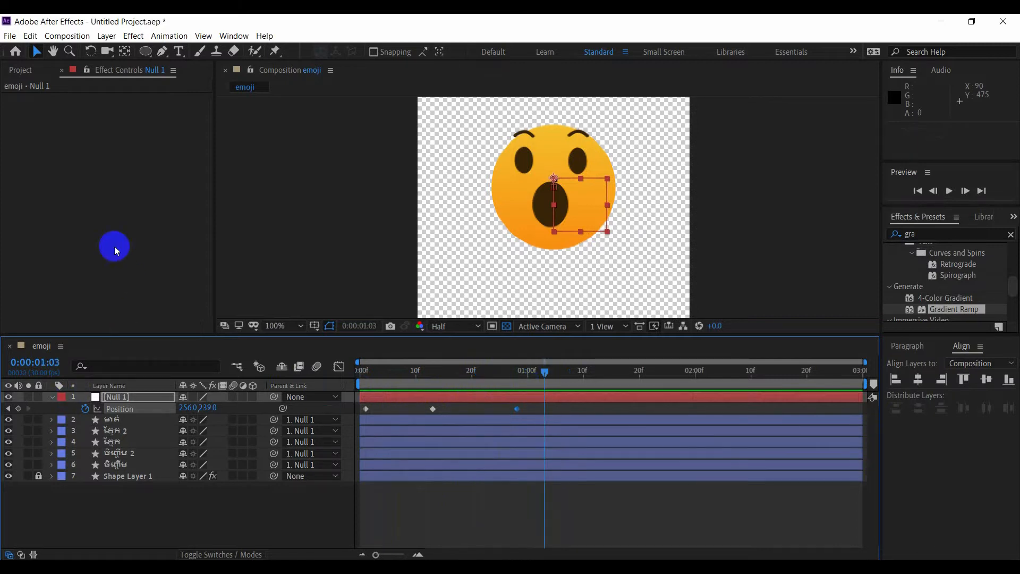
left_click(53, 362)
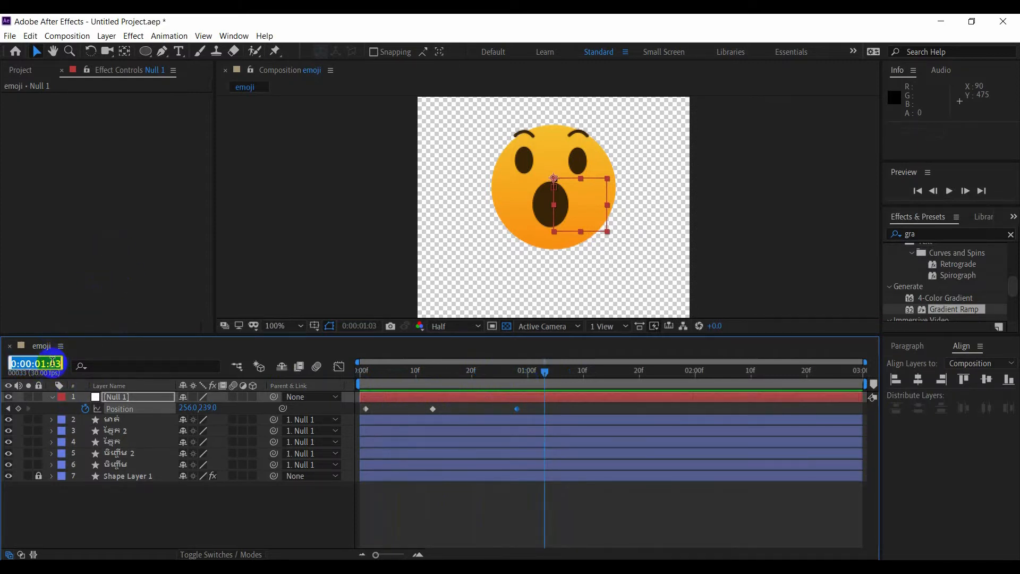
left_click(58, 363)
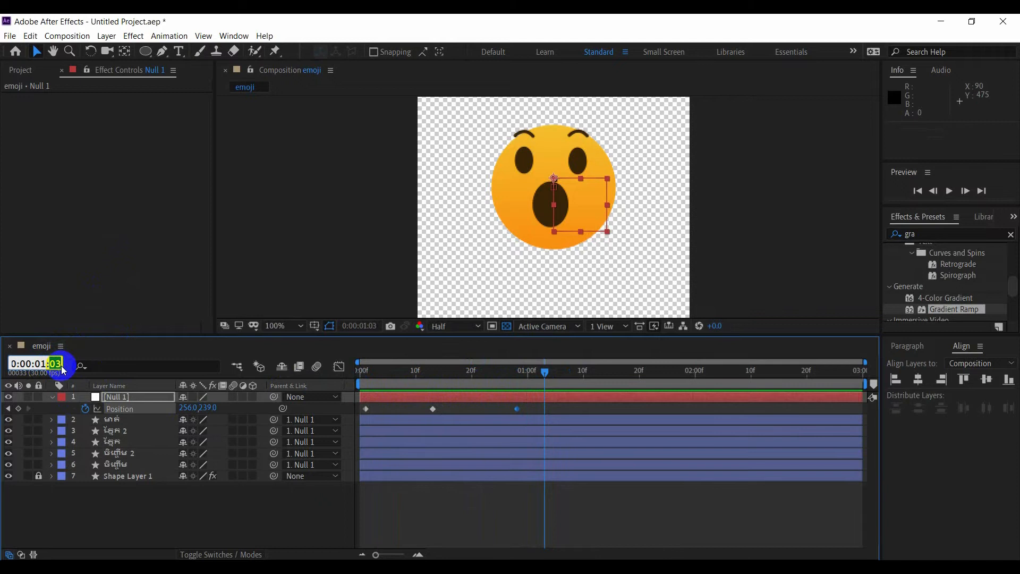
type("11")
key("Return")
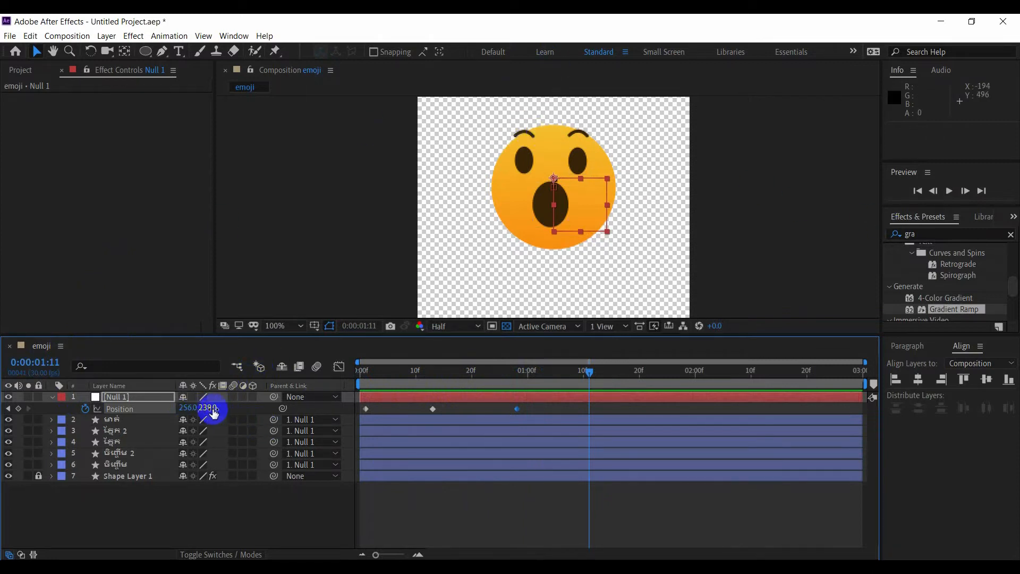
mouse_move(207, 408)
left_mouse_down()
mouse_move(228, 407)
mouse_move(200, 408)
mouse_move(220, 417)
mouse_move(196, 411)
left_mouse_up()
key("ctrl+z")
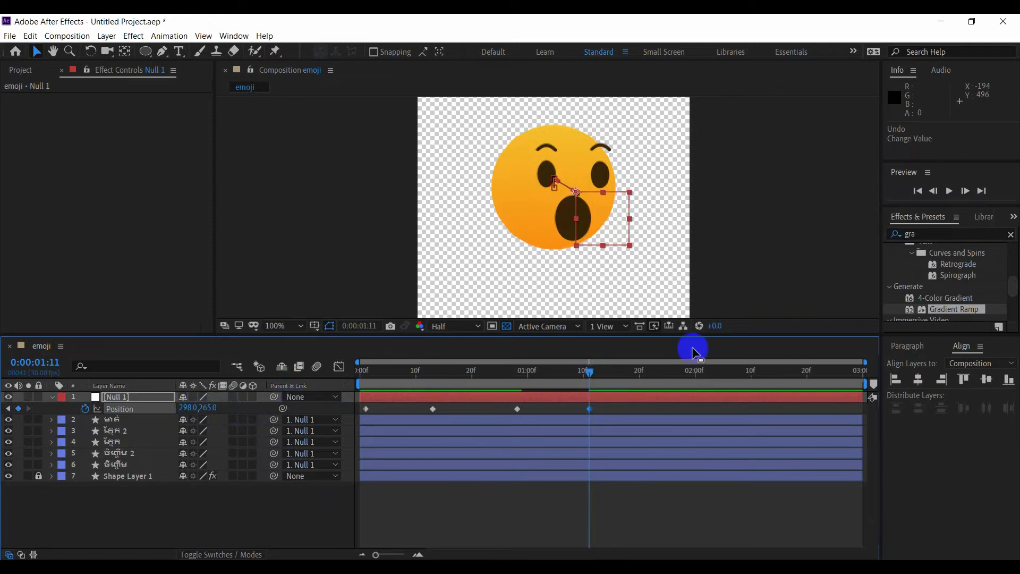
Copy Null 1's Position keyframe from 0:00:01:11 to 0:00:01:19.
left_click(53, 363)
left_click(58, 365)
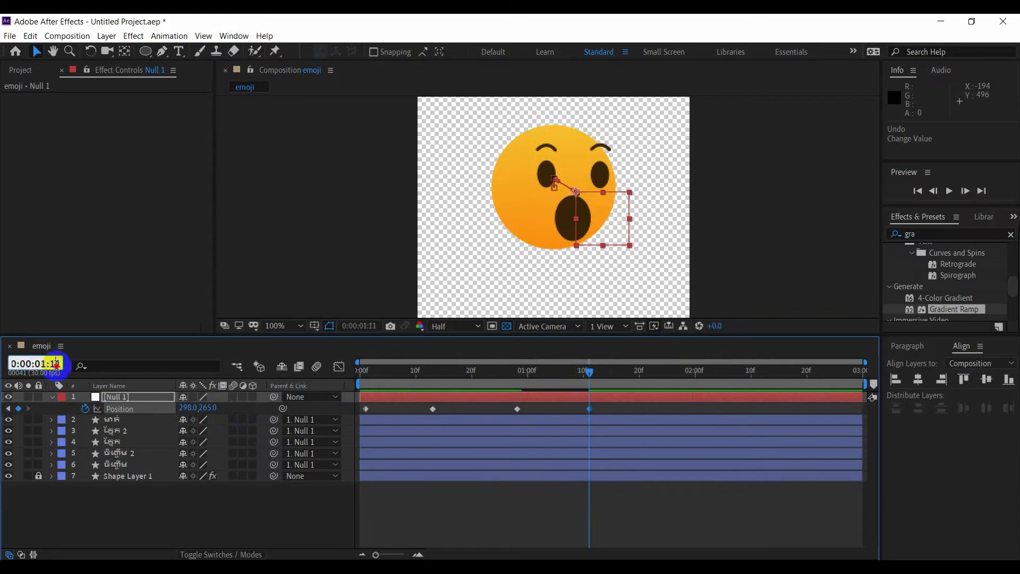
key("BackSpace")
type("9")
key("Return")
left_click(606, 409)
left_click(588, 409)
key("ctrl+c")
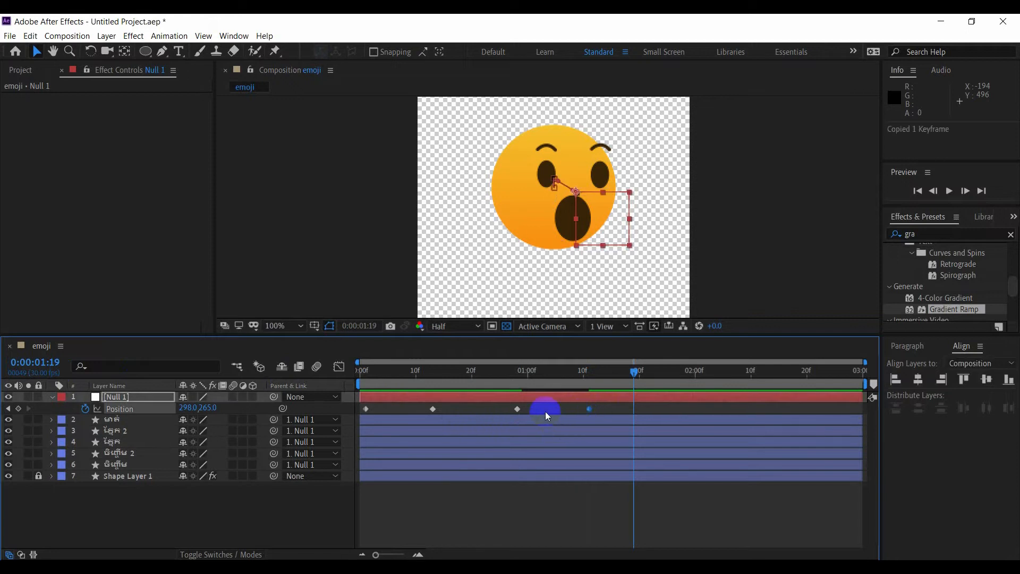
key("ctrl+v")
left_click_drag(632, 374, 656, 389)
key("space")
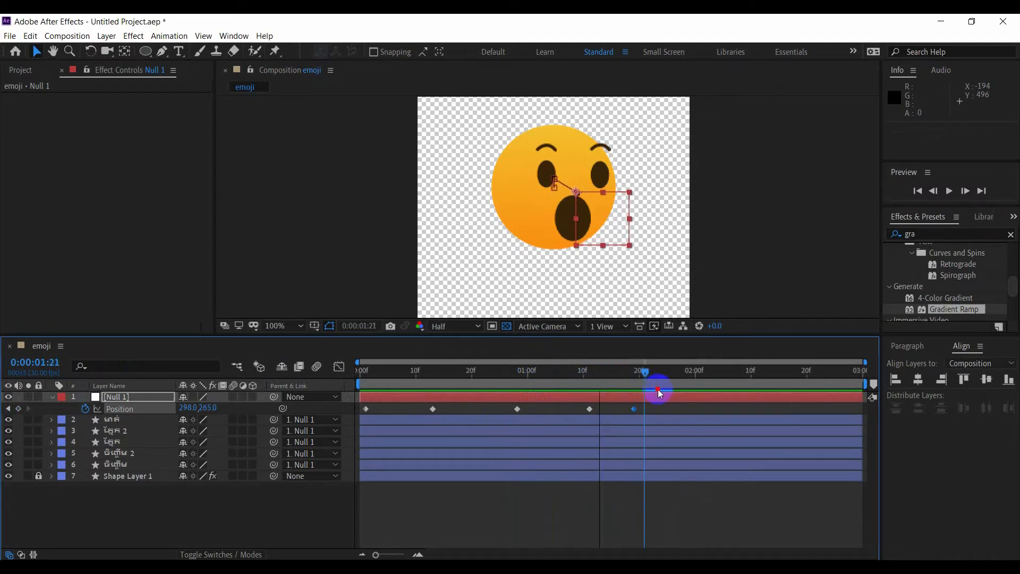
Add a Position keyframe to Null 1 at 0:00:02:04, moving it to X position 225.
left_click(49, 363)
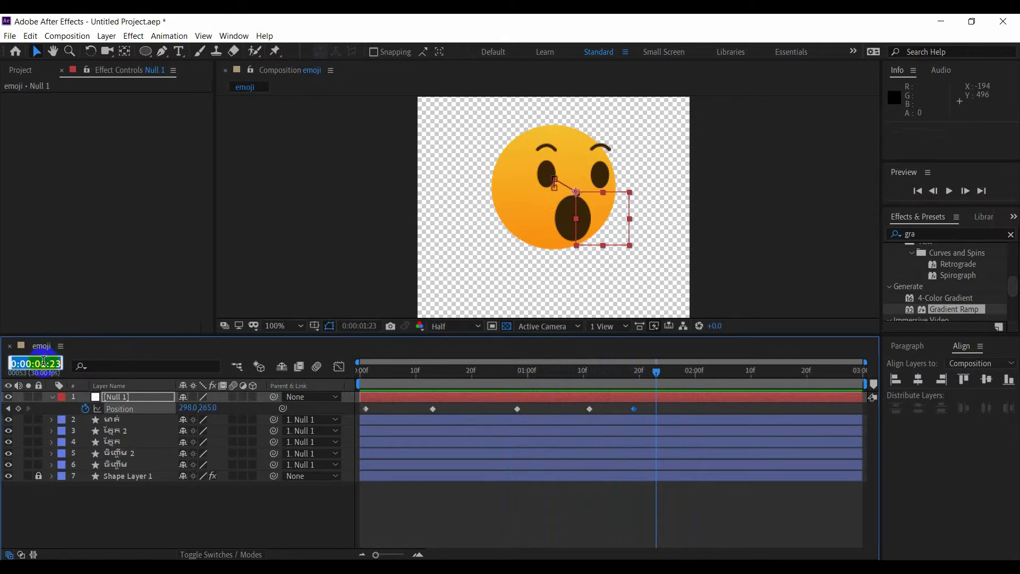
type("2")
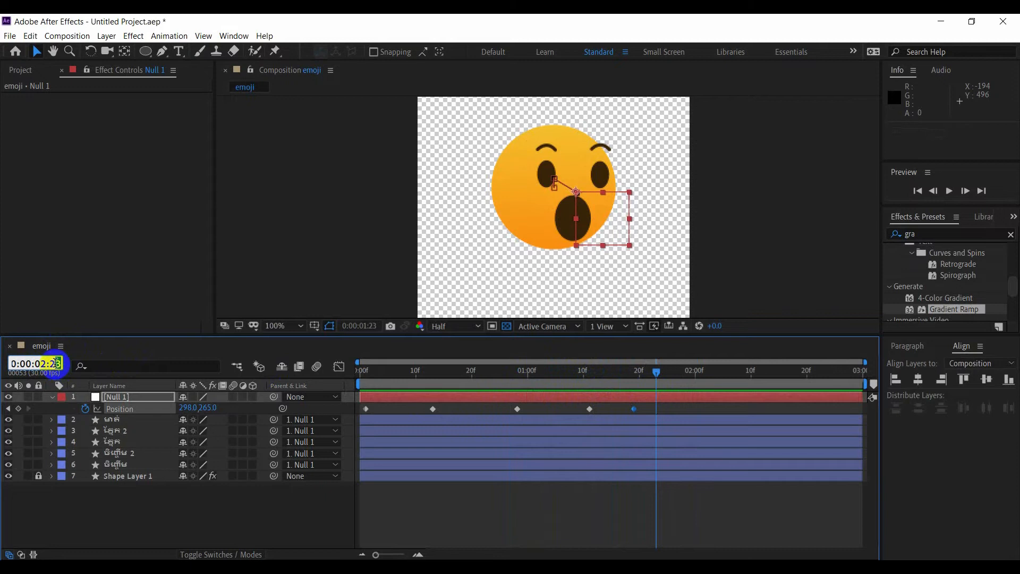
left_click_drag(49, 364, 62, 367)
type("05")
type("4")
key("Return")
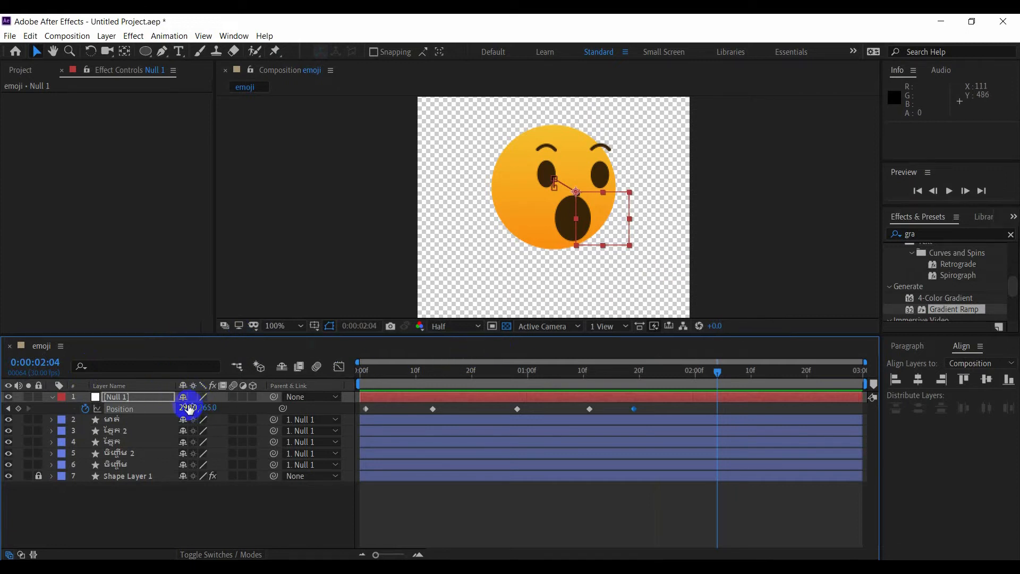
left_click_drag(202, 405, 146, 411)
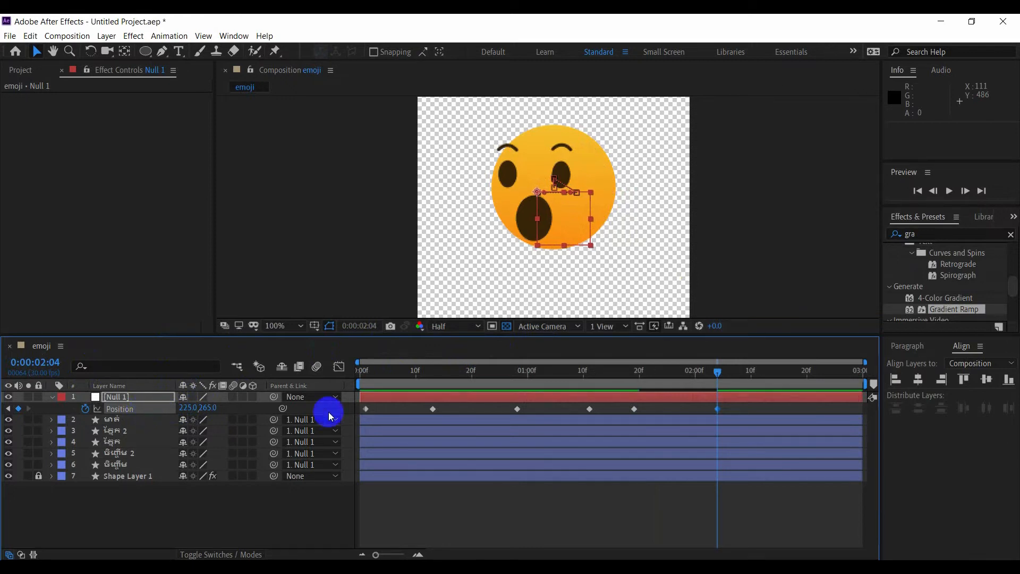
Copy Null 1's Position keyframe from 0:00:02:04 to 0:00:02:13.
left_click(53, 363)
left_click(53, 364)
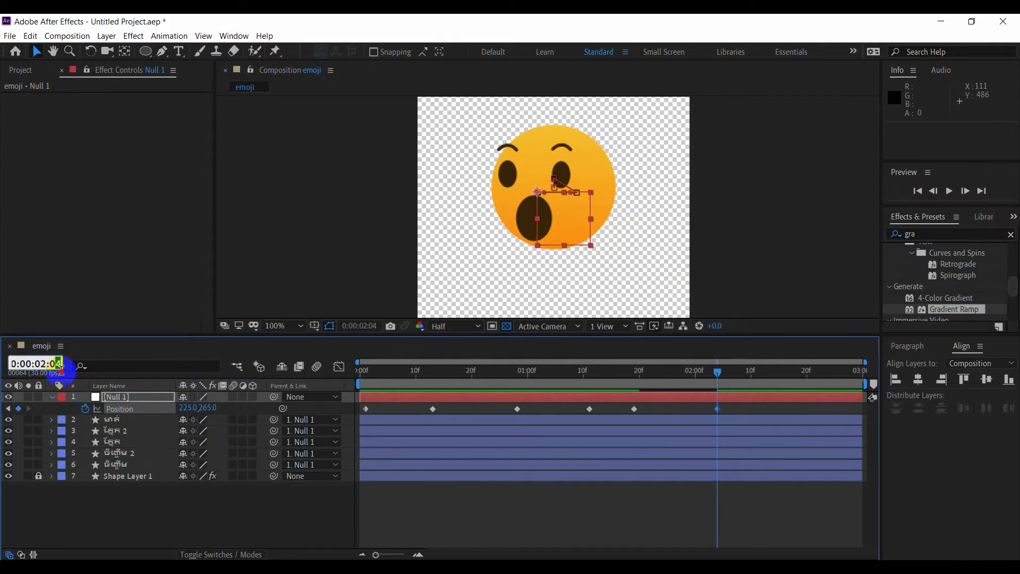
left_click_drag(53, 363, 59, 365)
type("13")
key("Return")
left_click(726, 412)
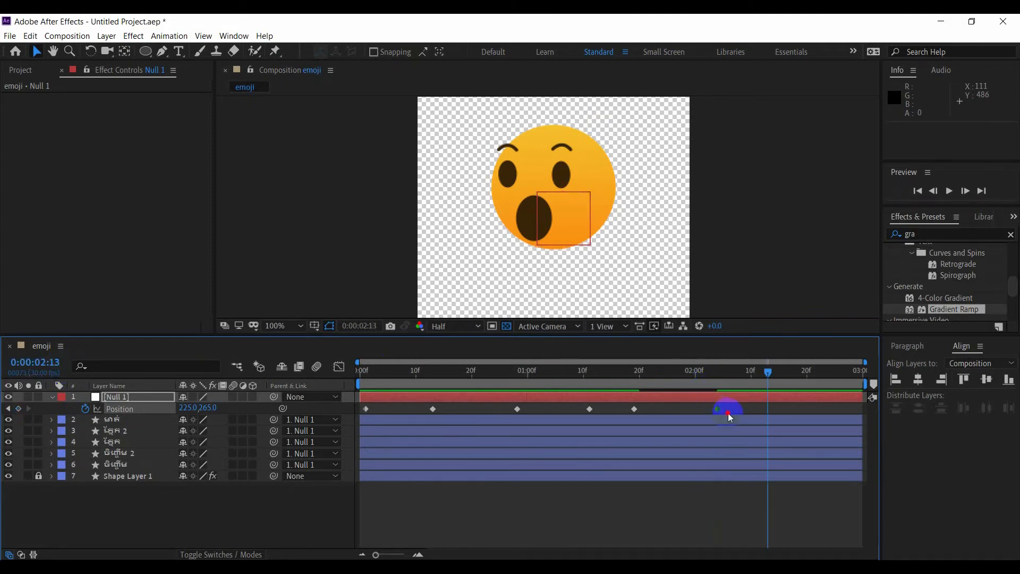
left_click(719, 407)
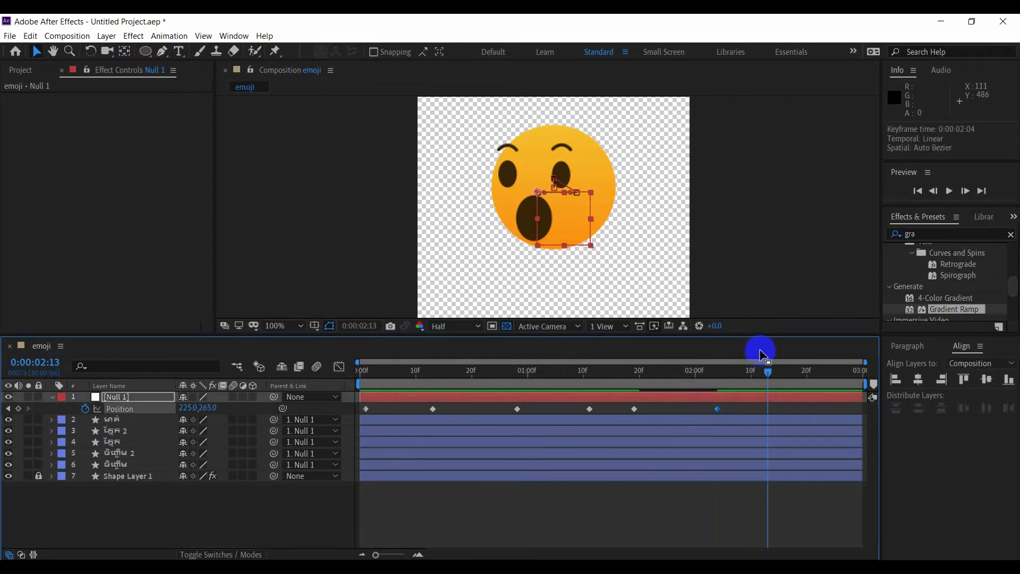
key("ctrl+c")
key("space")
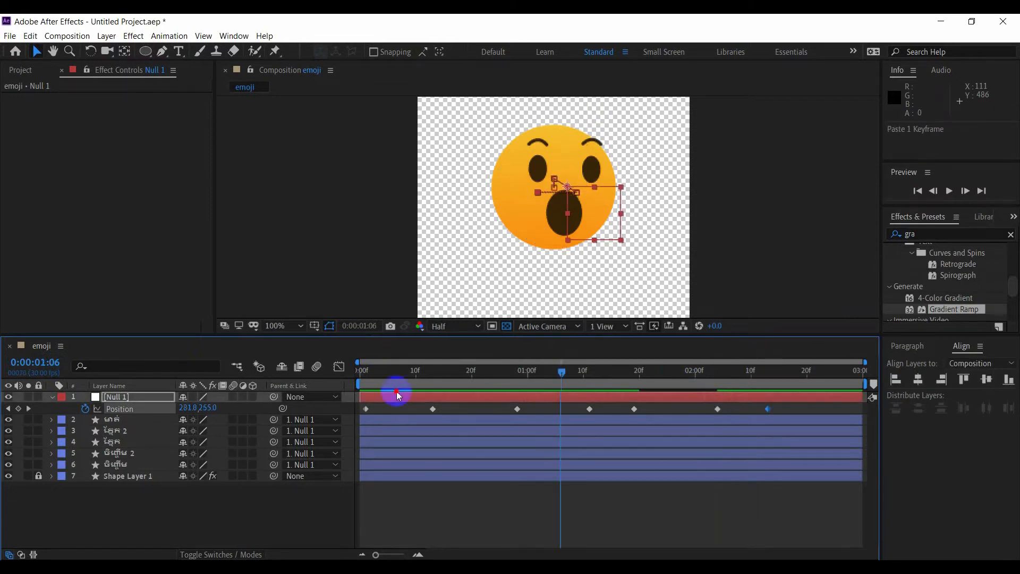
Copy Null 1's first Position keyframe to 0:00:02:29 and play the animation from the start.
left_click_drag(831, 378, 855, 378)
left_click_drag(407, 414, 362, 416)
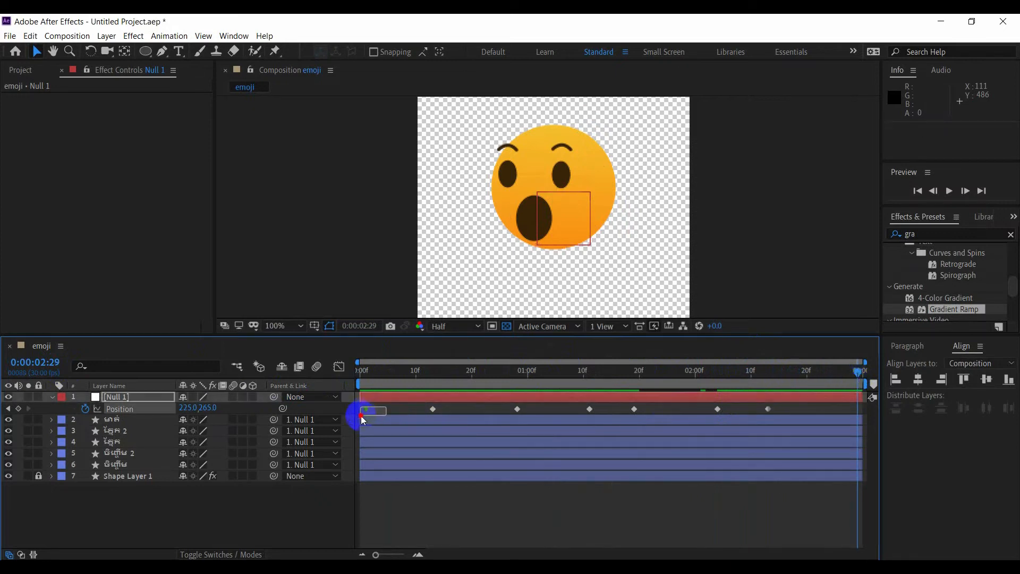
key("ctrl+c")
key("ctrl+v")
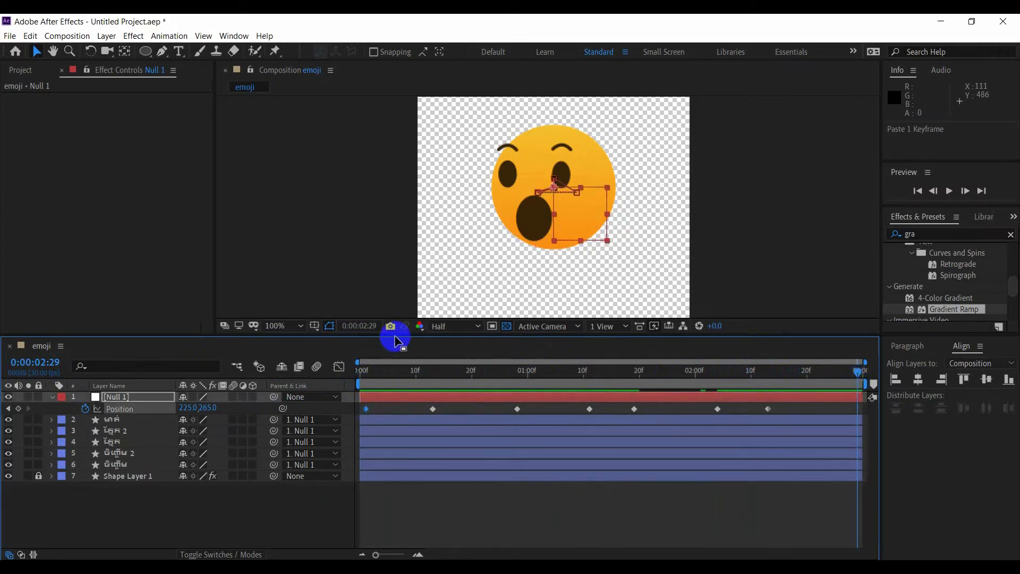
left_click_drag(857, 378, 176, 376)
key("space")
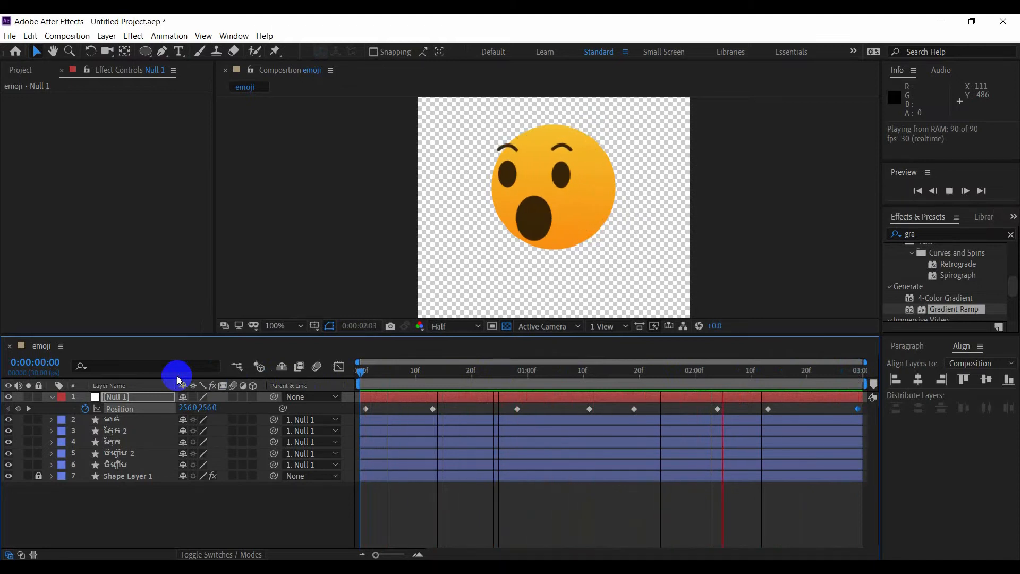
key("space")
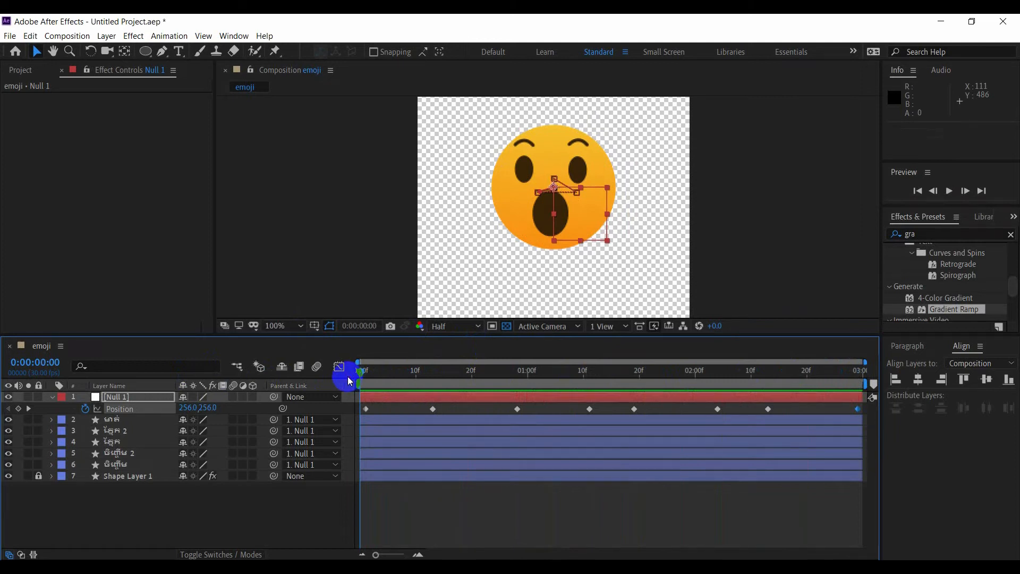
Center the anchor points of both eye layers in their layer content.
left_click(114, 431)
left_click(118, 444, "ctrl")
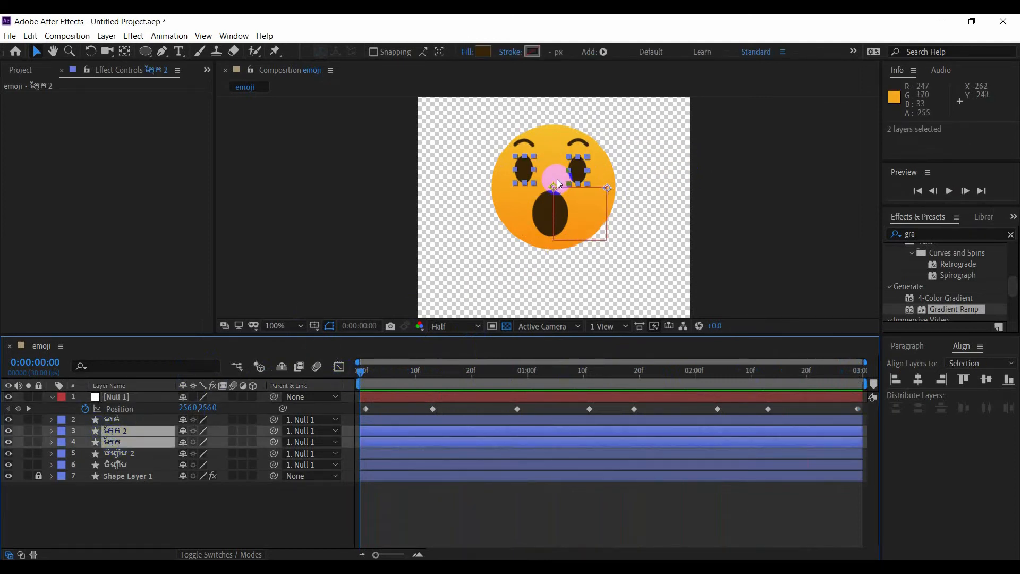
right_click(527, 174)
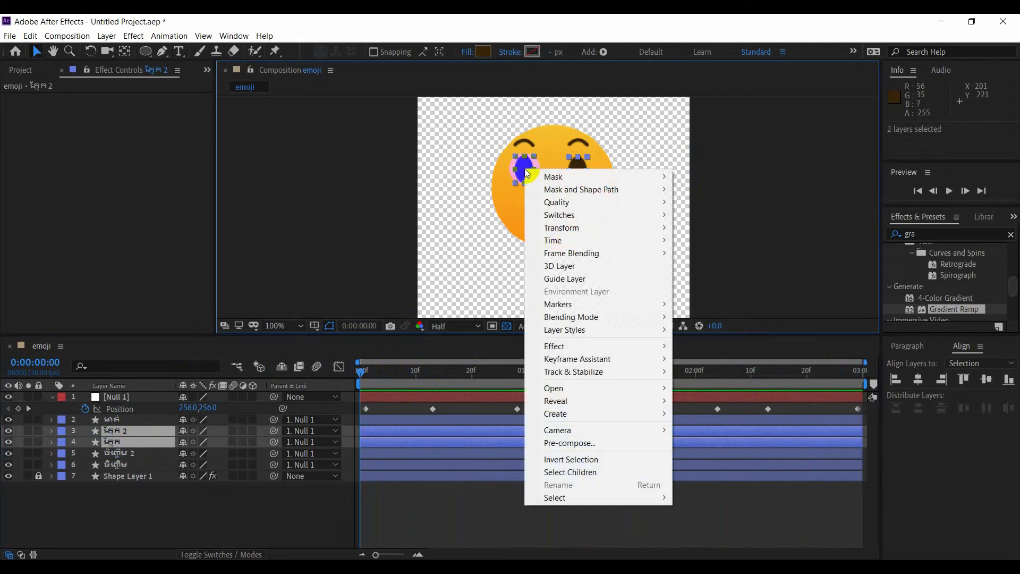
mouse_move(573, 228)
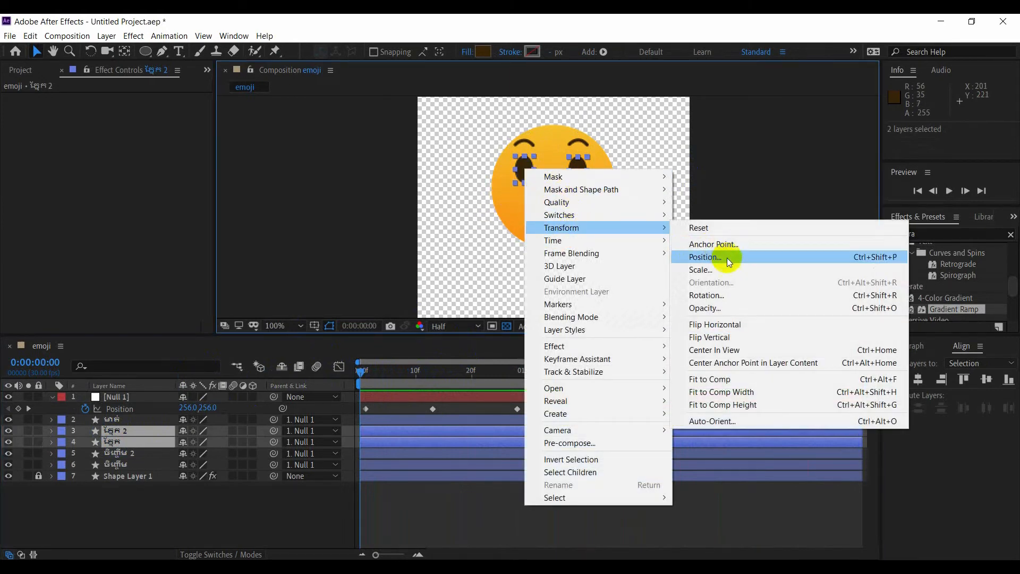
left_click(731, 367)
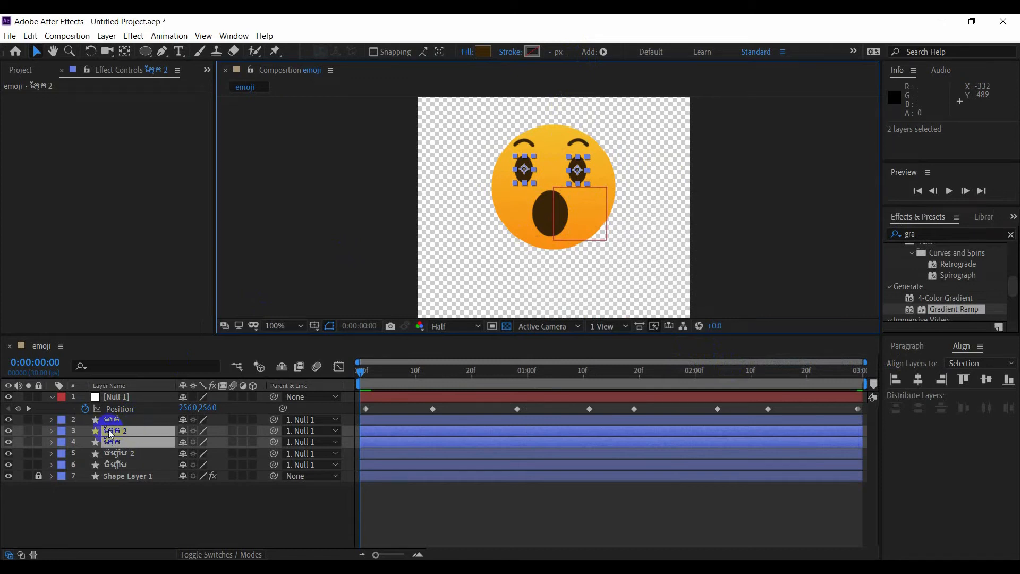
Display the Scale property of both eye layers and turn off Constrain Proportions for each.
key("s")
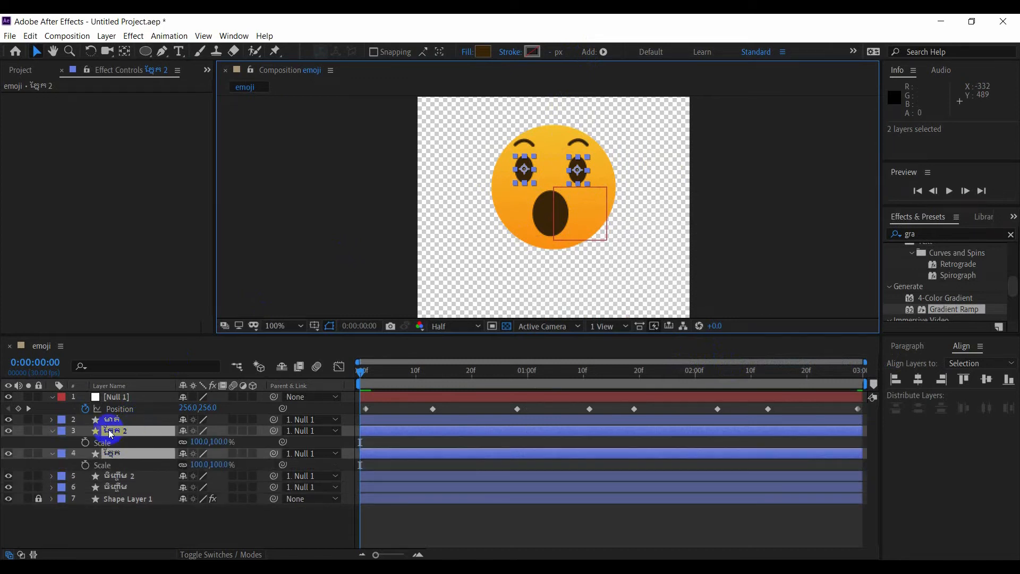
left_click(182, 442)
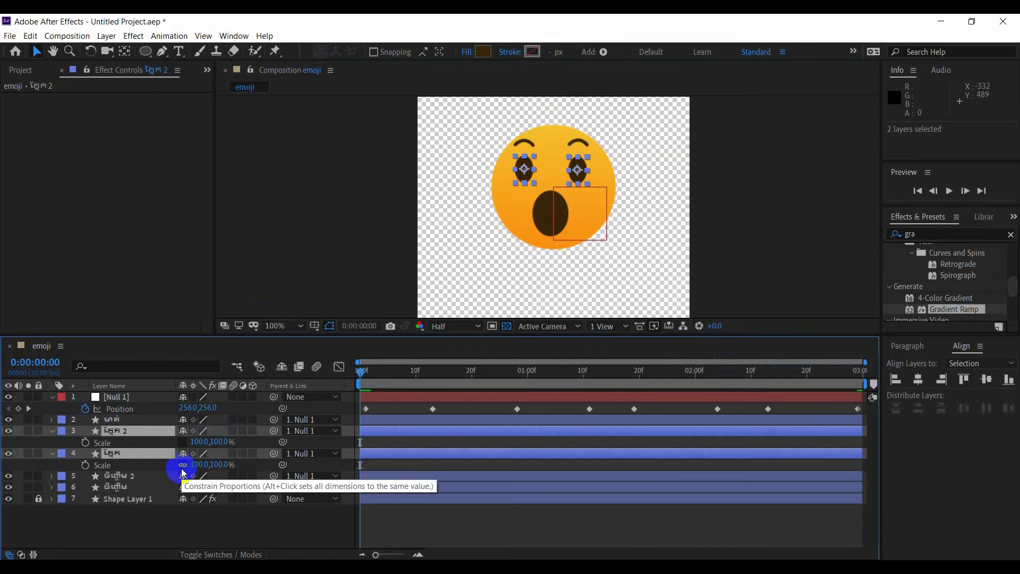
left_click(183, 465)
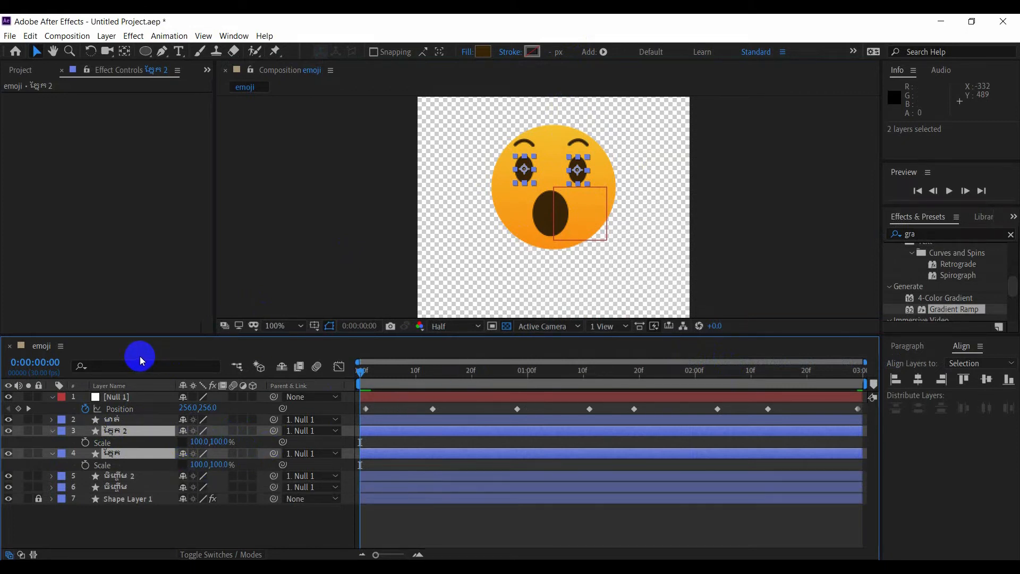
At 0:00:00:07, enable Scale keyframing on both eye layers with their scale at 100%.
left_click(48, 361)
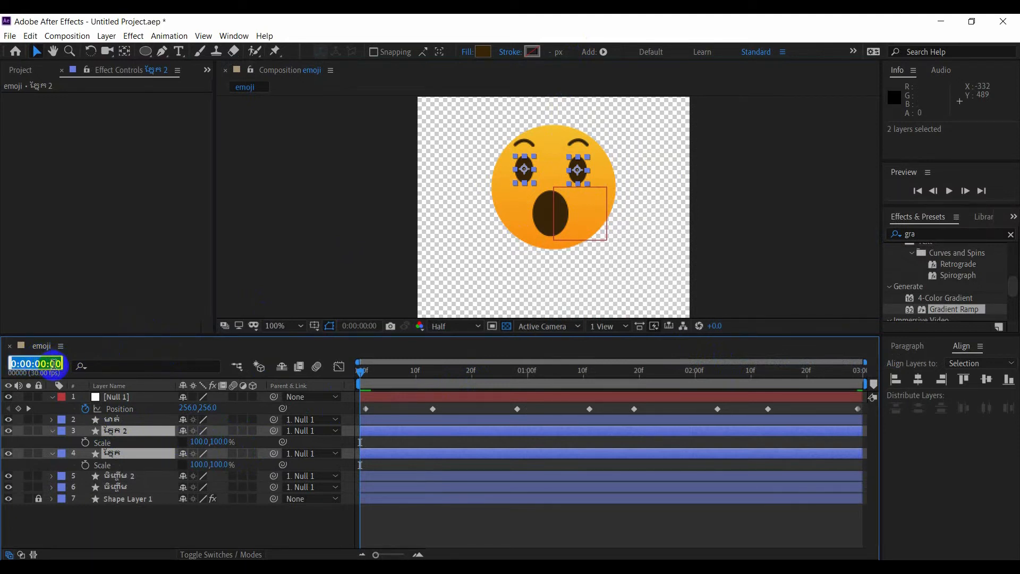
left_click(62, 364)
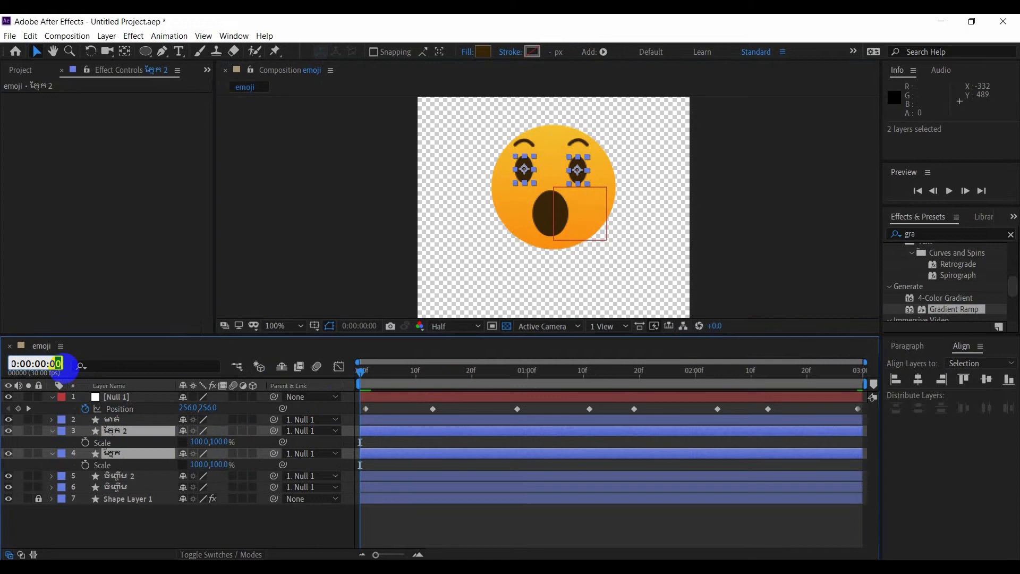
type("7")
key("Return")
left_click(114, 435)
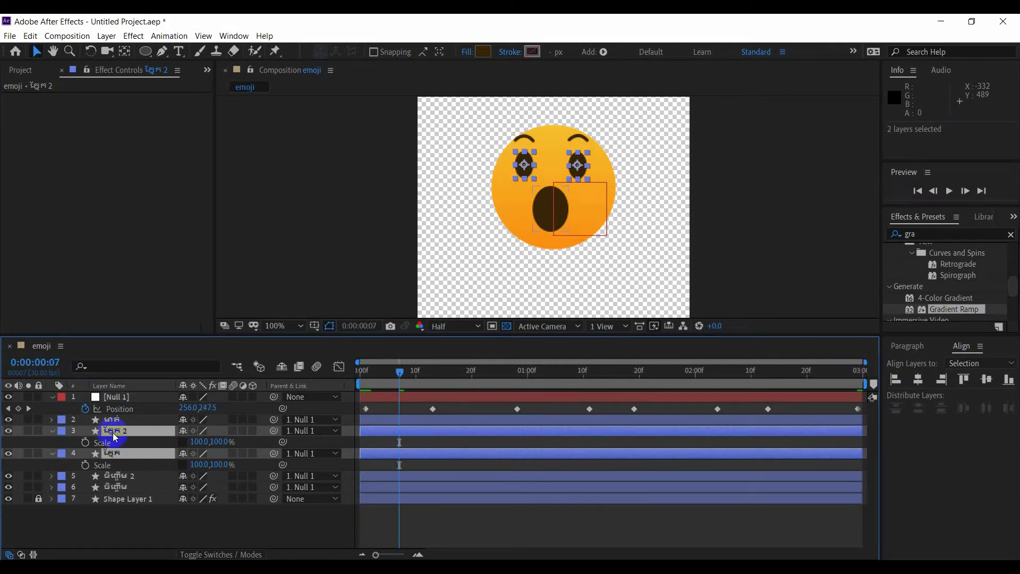
left_click(86, 444)
left_click(432, 453)
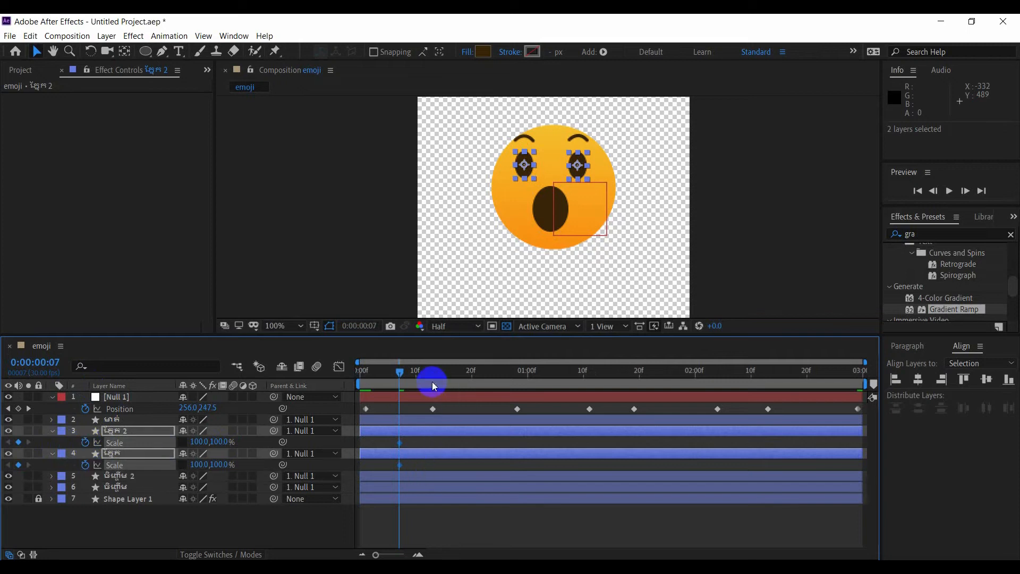
At 0:00:00:12, set the vertical Scale of both eye layers to 0% to close the eyes.
left_click(51, 363)
double_click(56, 364)
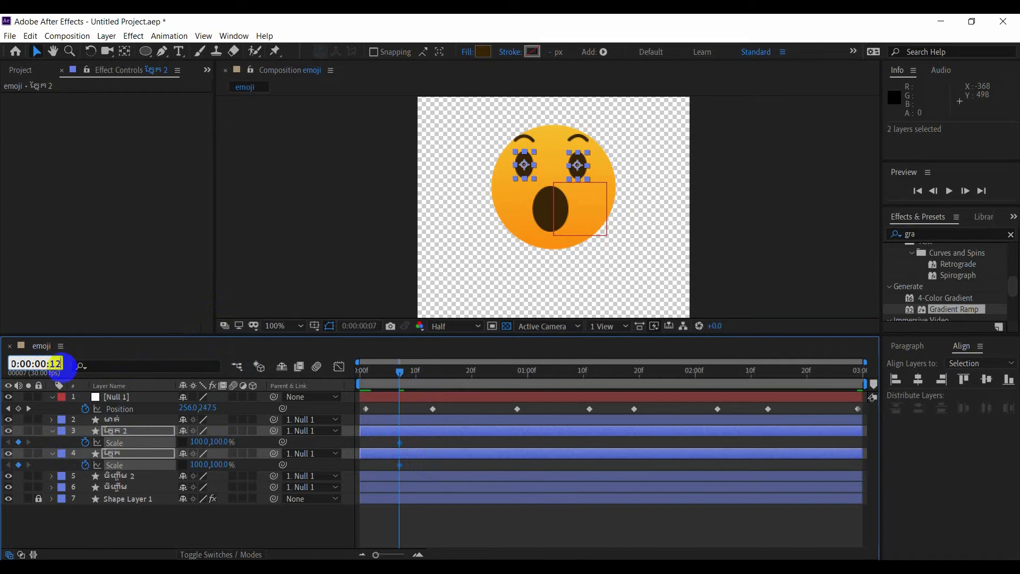
type("12")
key("Return")
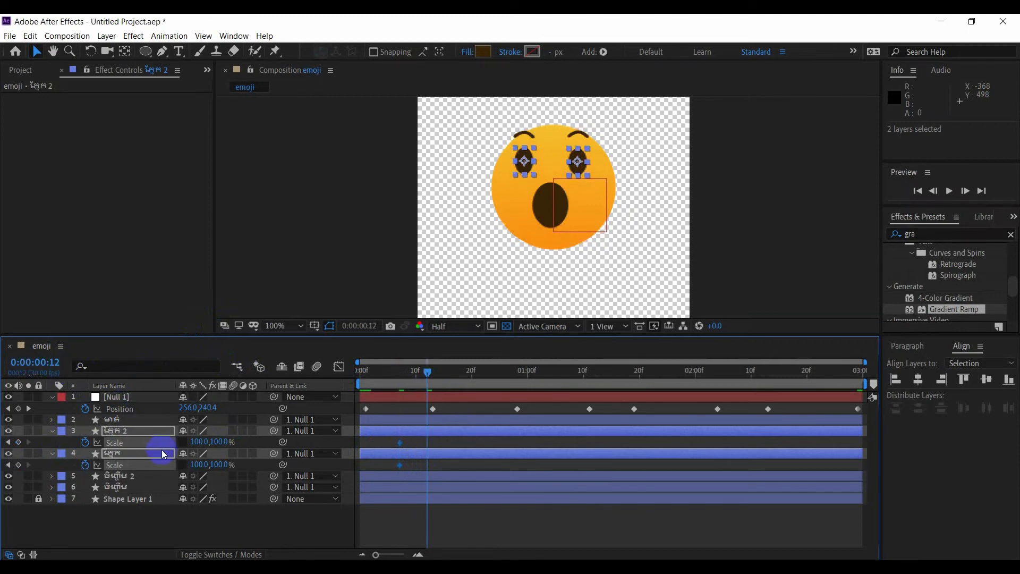
left_click(220, 442)
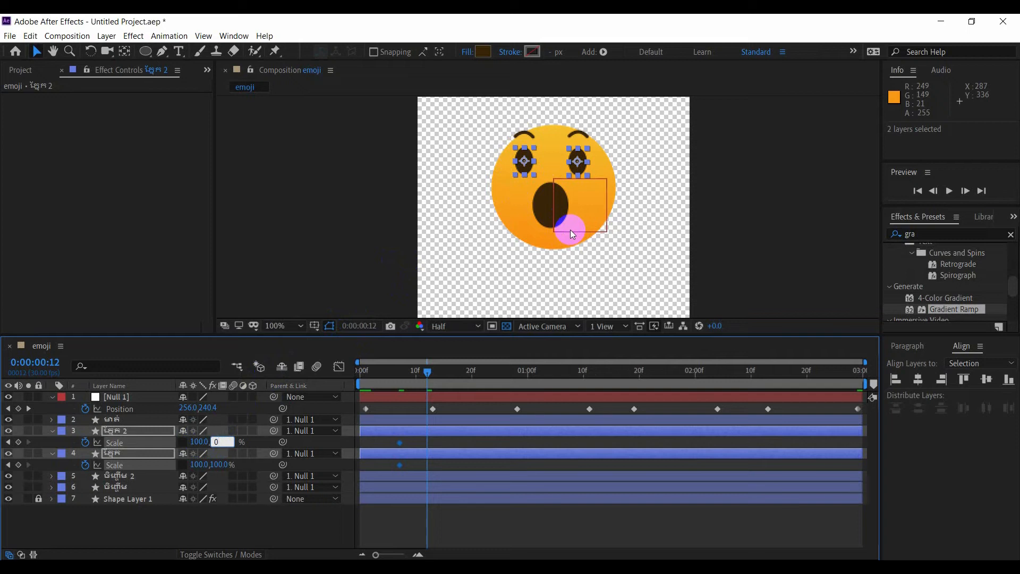
key("Return")
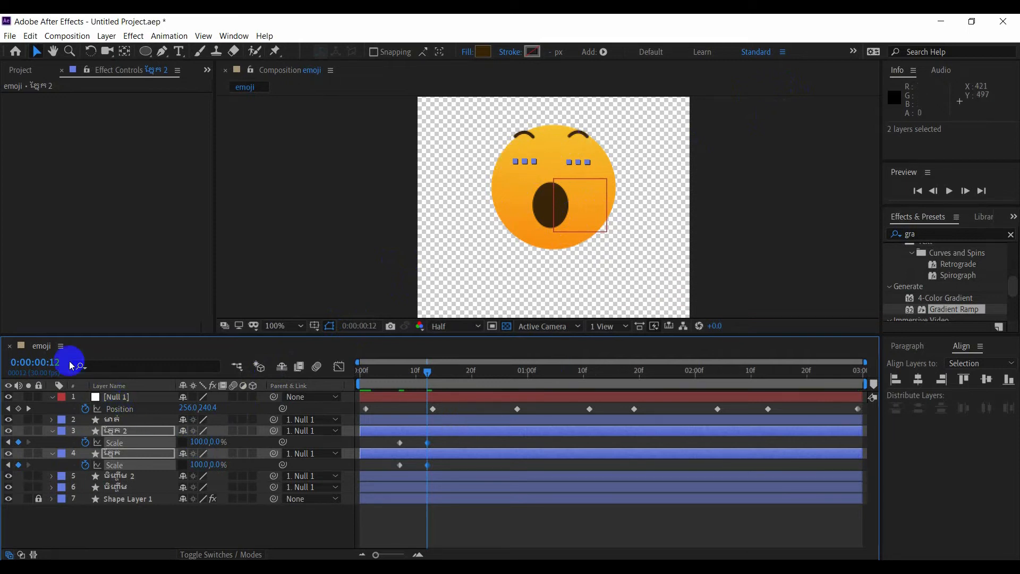
At 0:00:00:16, set the vertical Scale of both eye layers to 100% and play the blink from the start.
left_click(48, 363)
left_click_drag(49, 361, 58, 363)
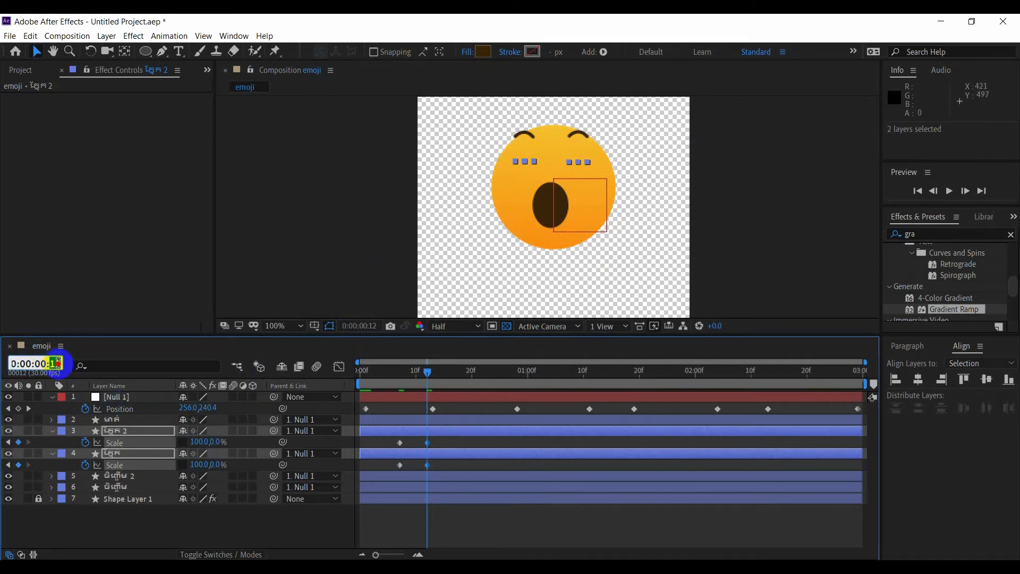
type("1")
key("Return")
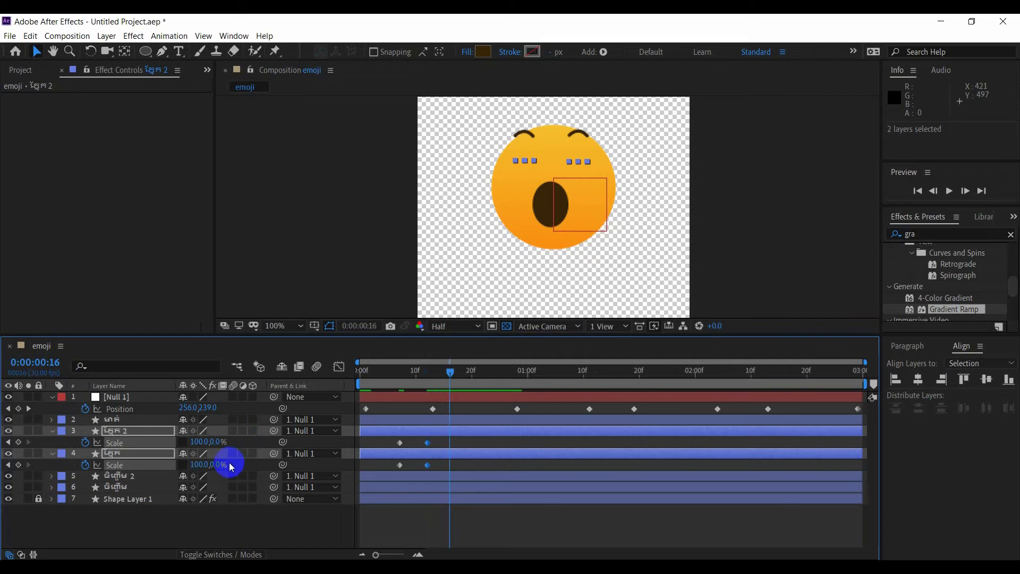
left_click(217, 442)
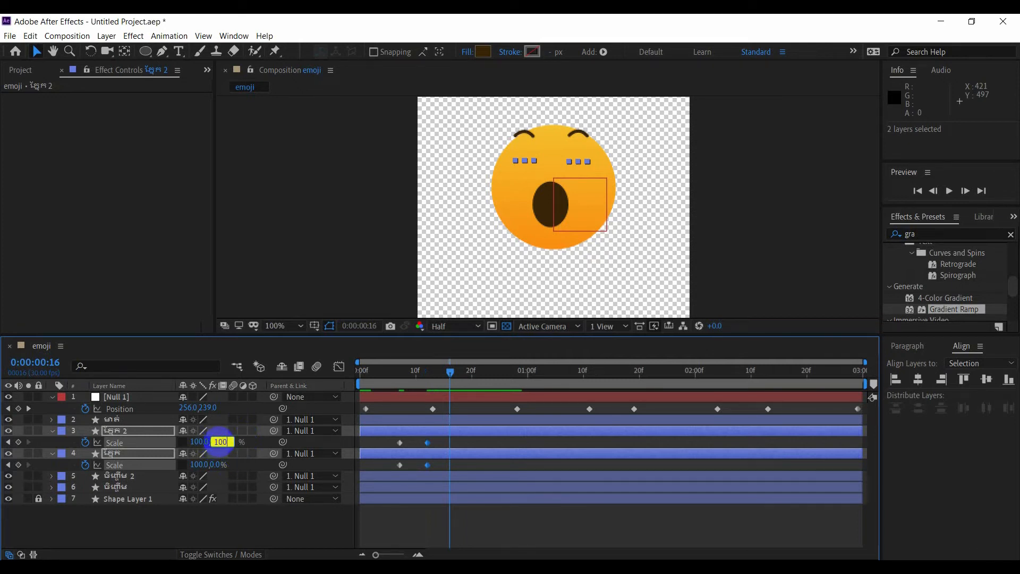
key("Return")
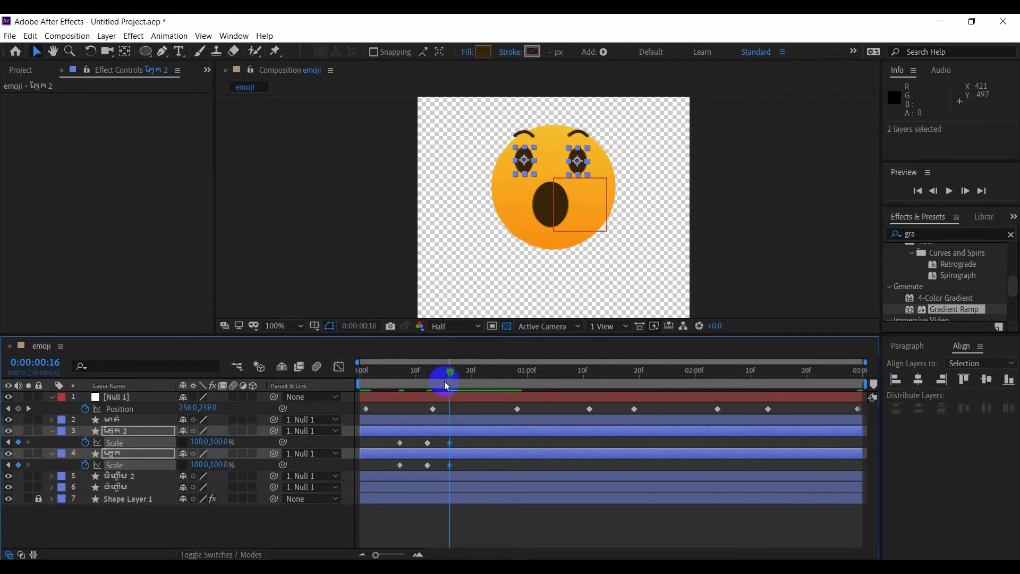
key("space")
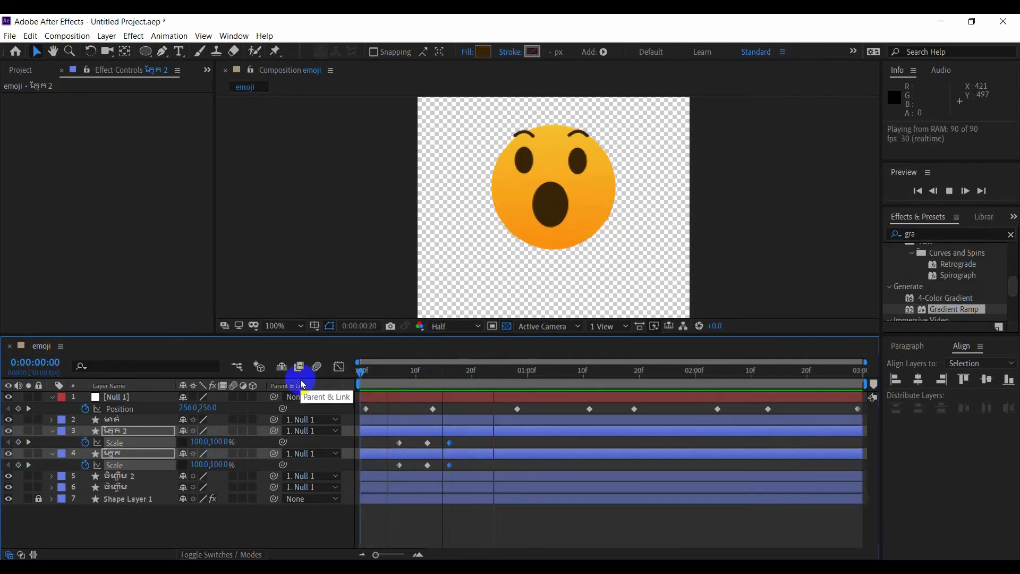
key("space")
left_click_drag(461, 376, 285, 383)
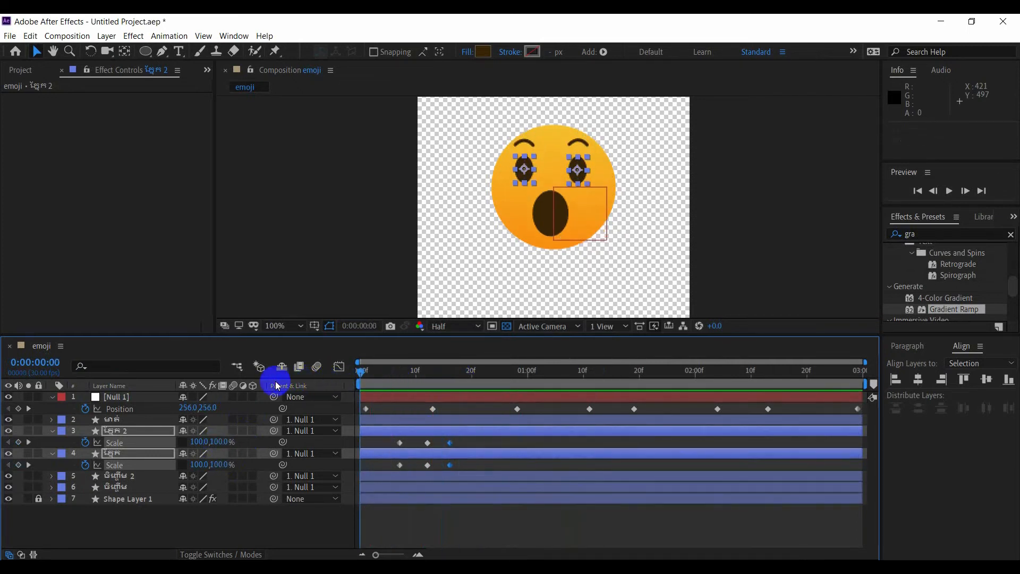
key("space")
key("space")
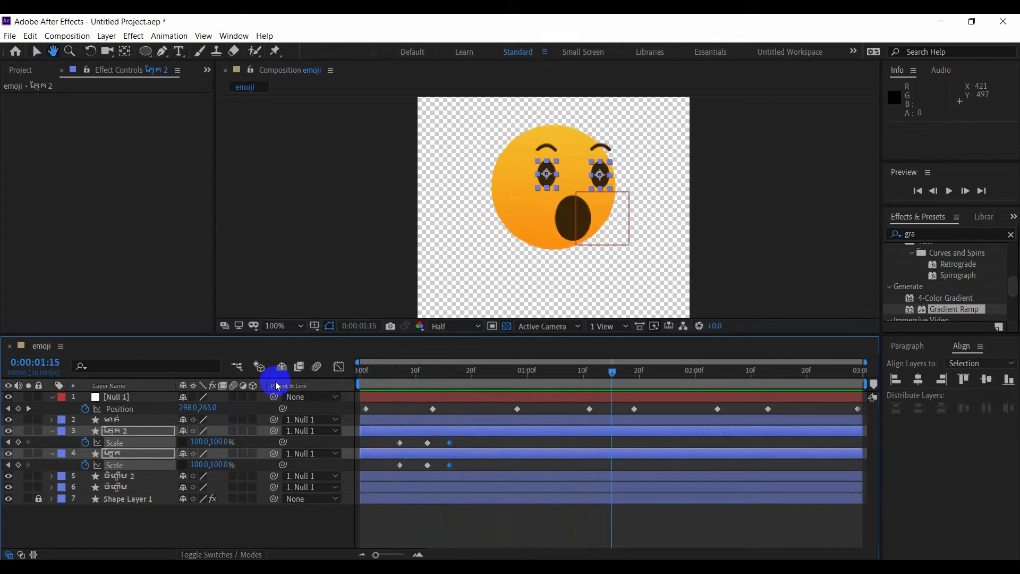
Copy each eye layer's three blink Scale keyframes to 0:00:01:08 and preview the animation.
left_click(516, 408)
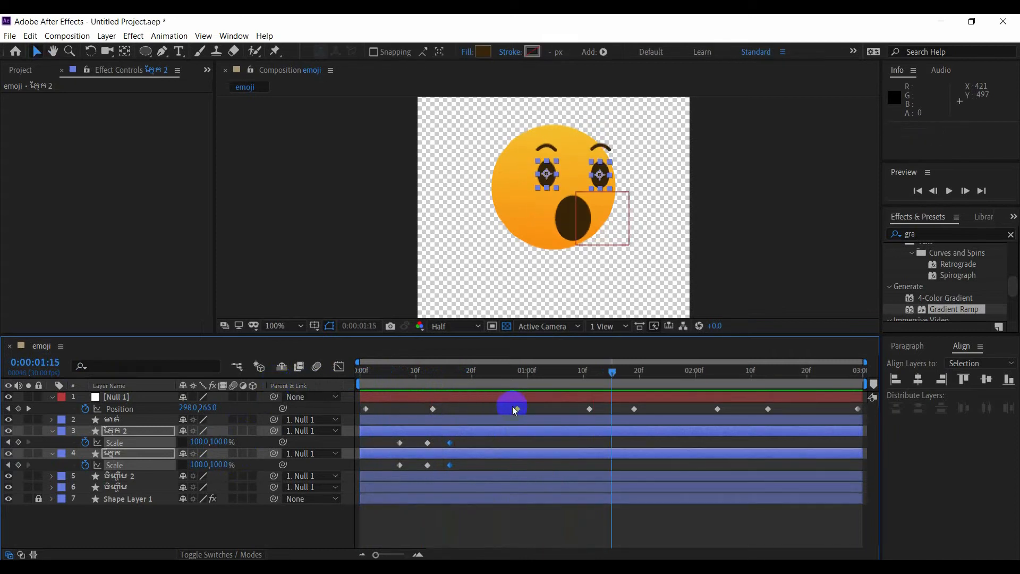
left_click_drag(610, 380, 573, 383)
left_click(498, 440)
left_click(478, 445)
left_click_drag(470, 446, 390, 451)
key("ctrl+c")
key("ctrl+v")
left_click_drag(473, 468, 378, 474)
key("ctrl+c")
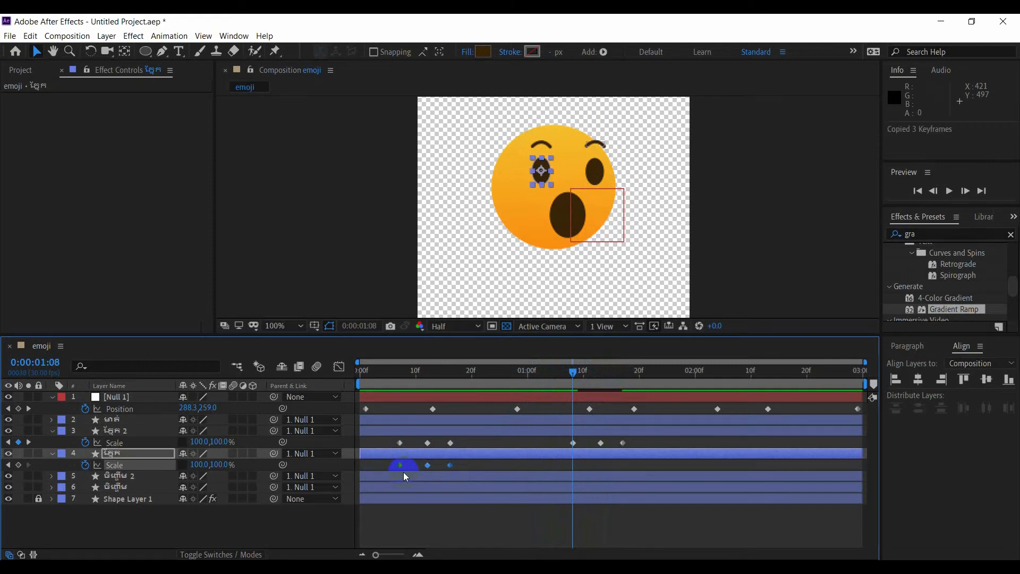
left_click_drag(569, 364, 550, 382)
key("space")
key("space")
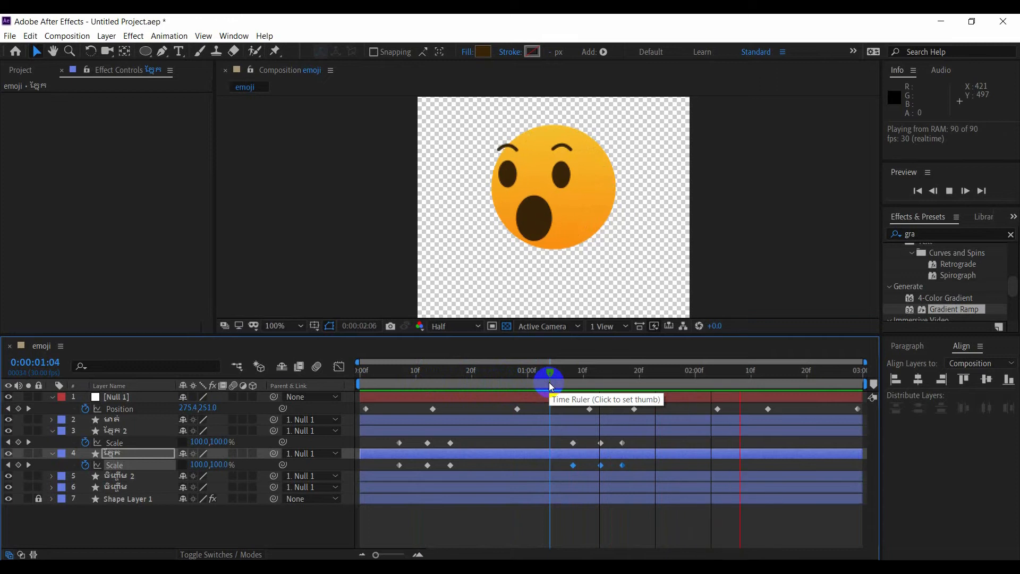
left_click_drag(615, 380, 706, 386)
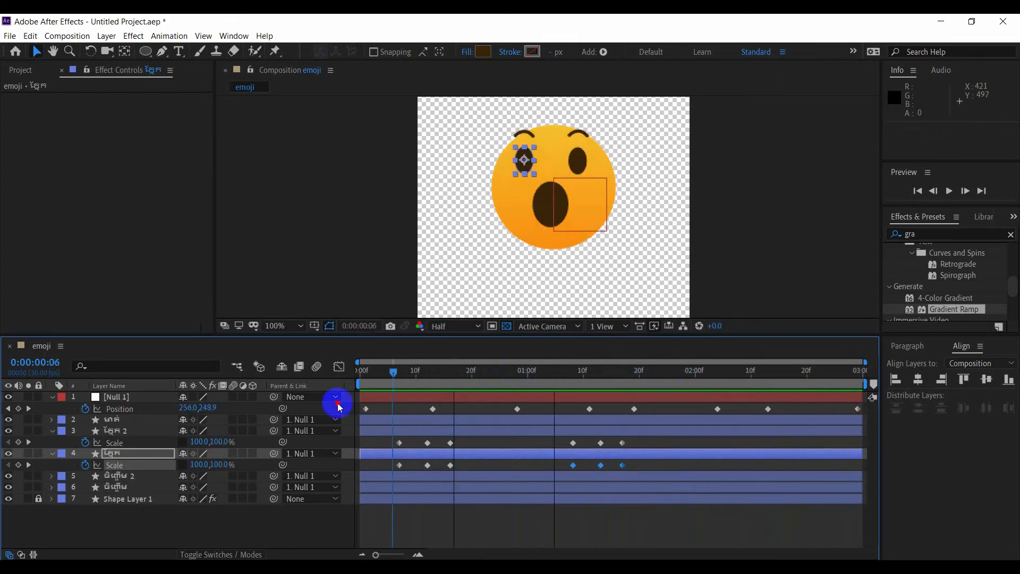
key("Home")
key("space")
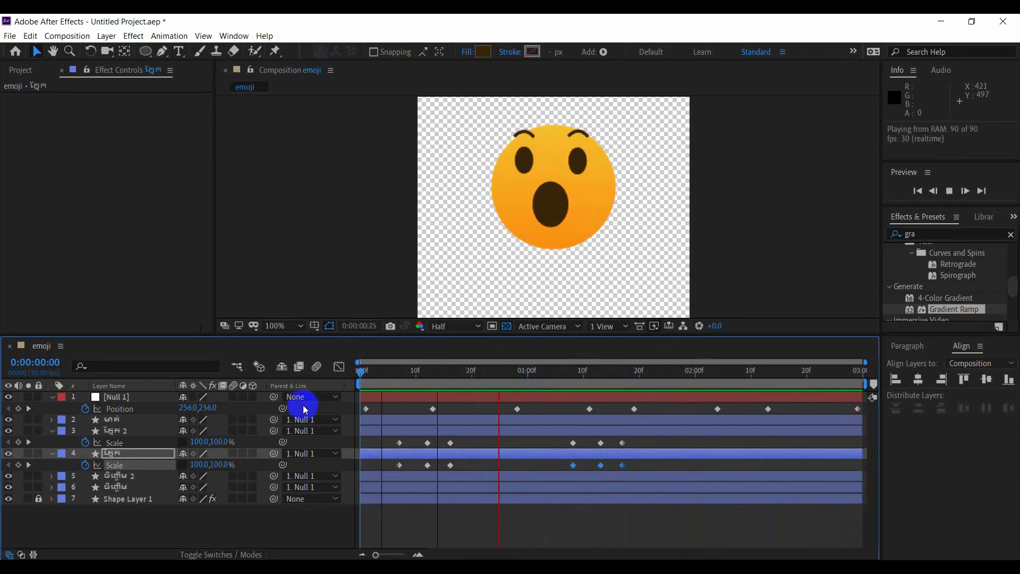
Paste the three blink Scale keyframes at 0:00:02:01 on both eye layers, preview the result and return to the start.
mouse_move(700, 390)
left_mouse_down()
mouse_move(760, 390)
mouse_move(698, 390)
mouse_move(735, 394)
mouse_move(702, 399)
left_mouse_up()
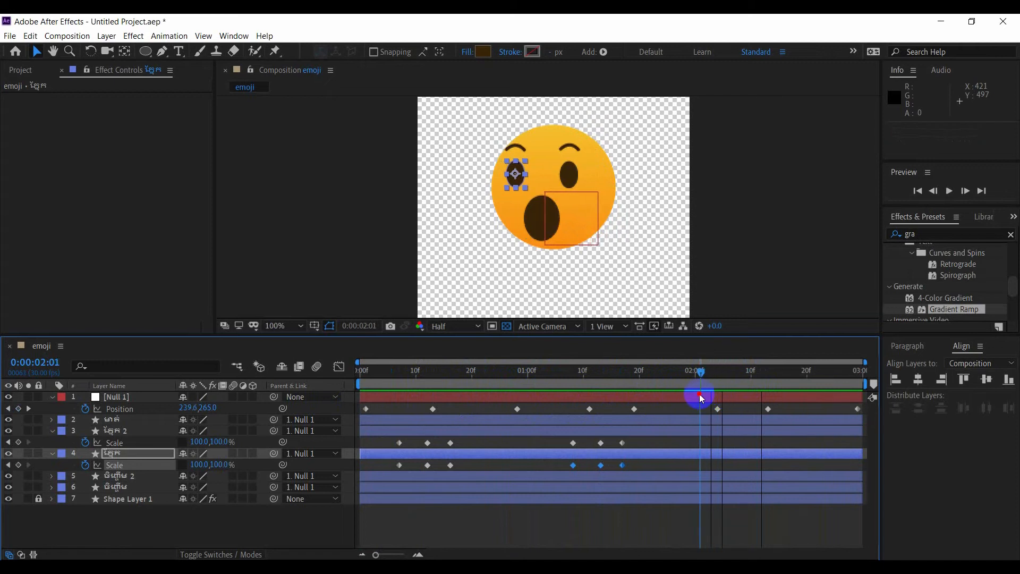
left_click_drag(649, 441, 581, 446)
key("ctrl+v")
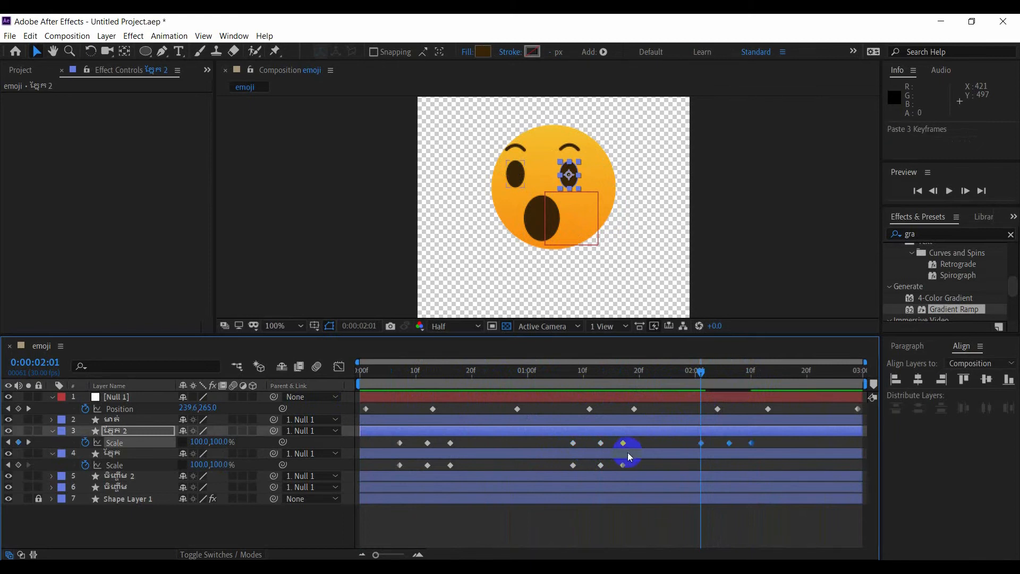
left_click(639, 464)
left_click(551, 474)
key("ctrl+v")
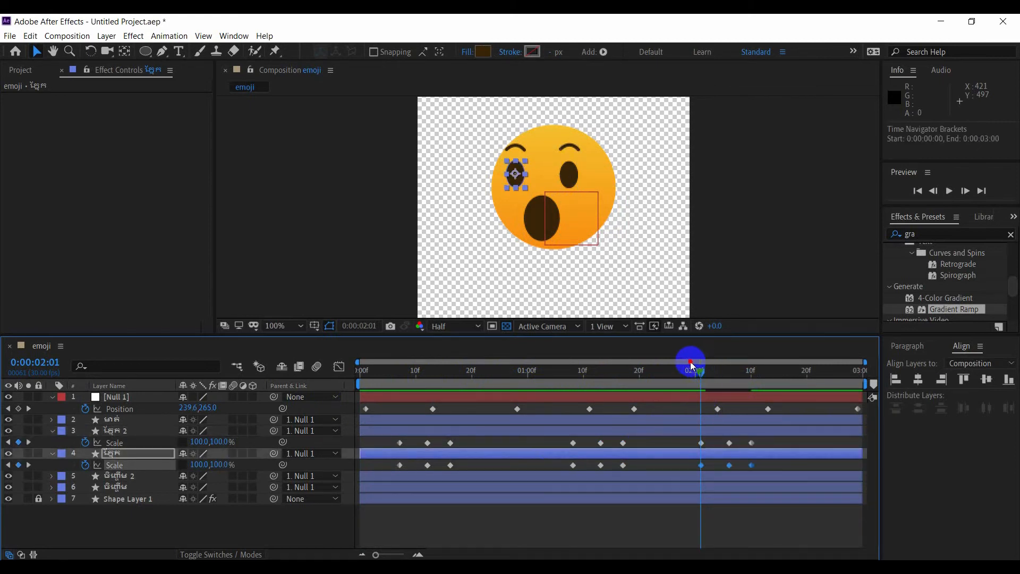
key("space")
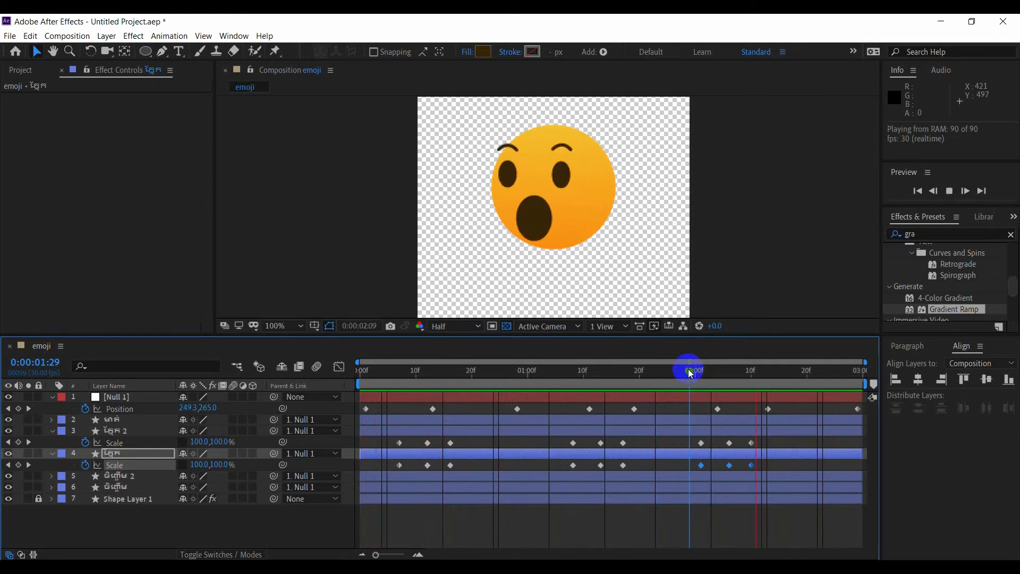
left_click_drag(691, 373, 330, 423)
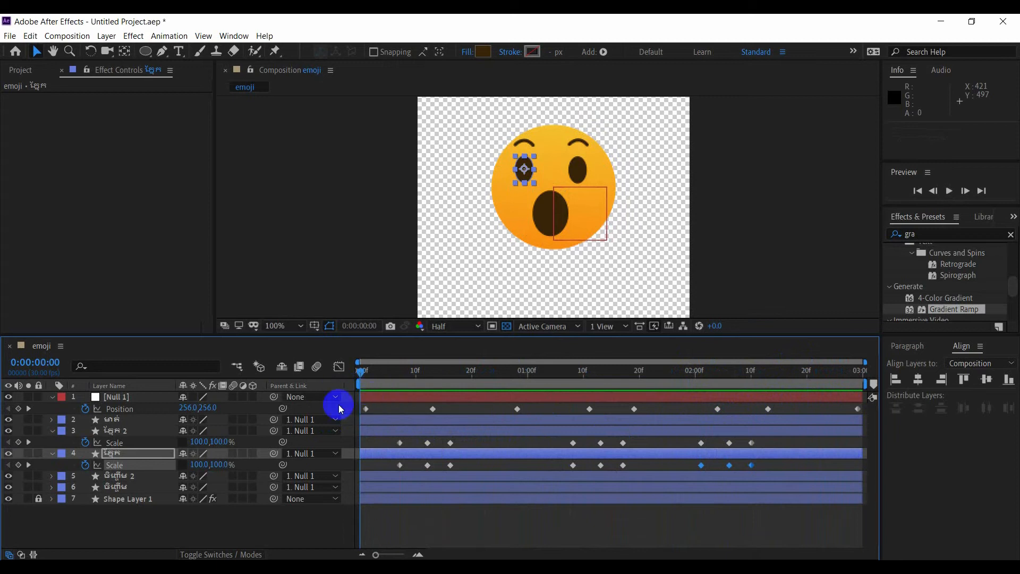
Move to 0:00:00:01, collapse both eye layers and display the mouth layer's Scale property.
left_click(114, 420)
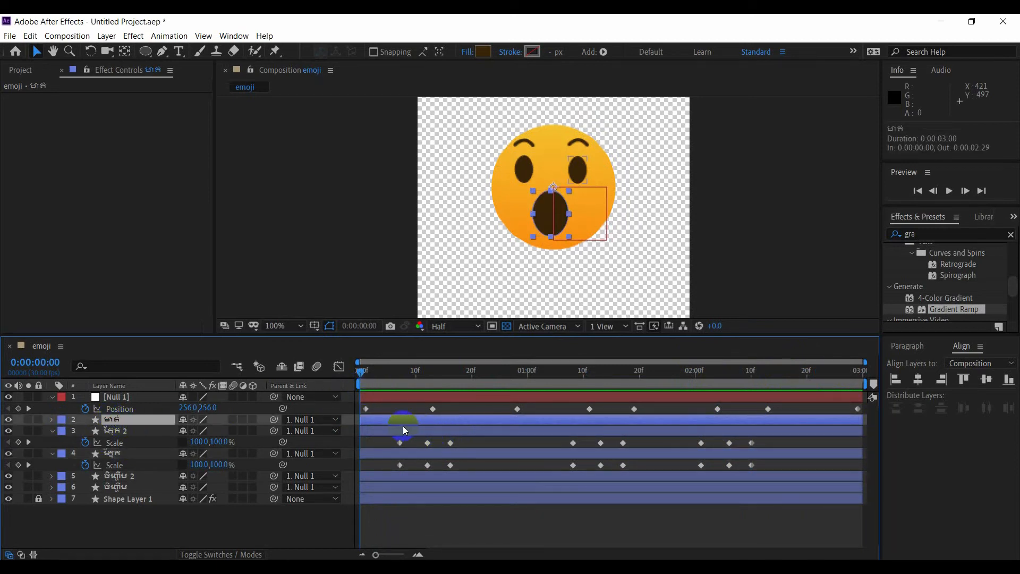
left_click(57, 363)
left_click(60, 363)
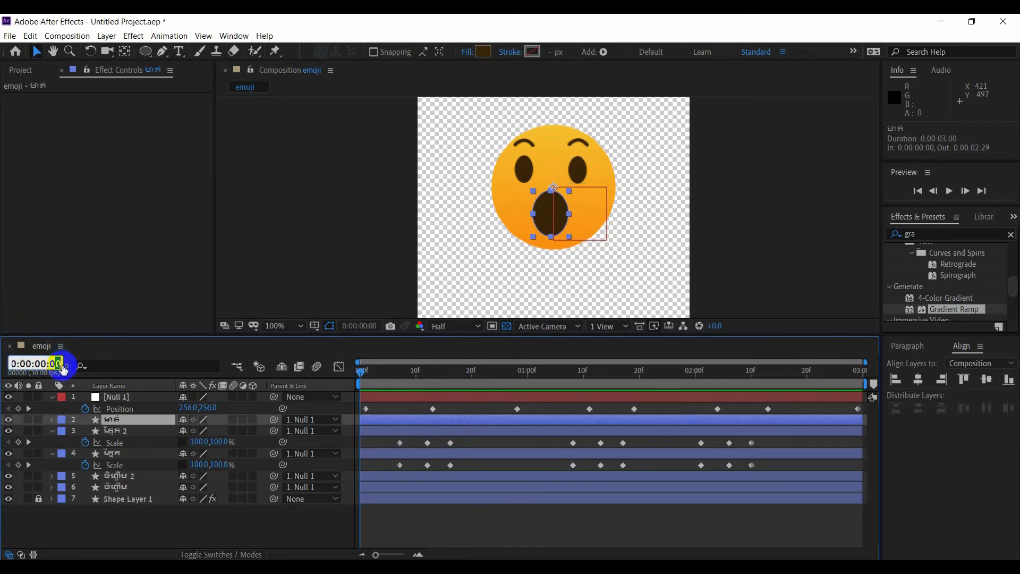
key("Return")
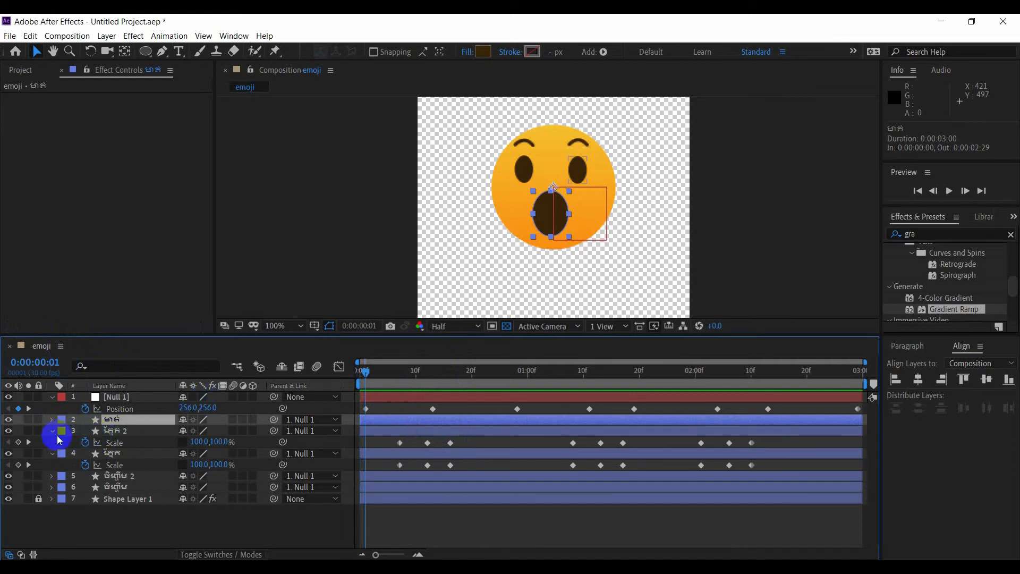
left_click(51, 431)
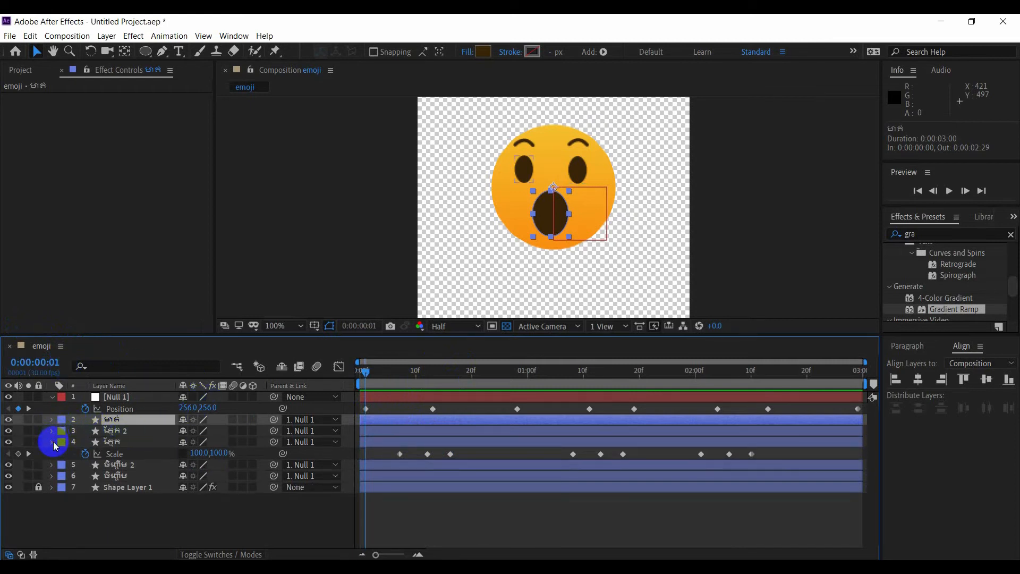
left_click(52, 442)
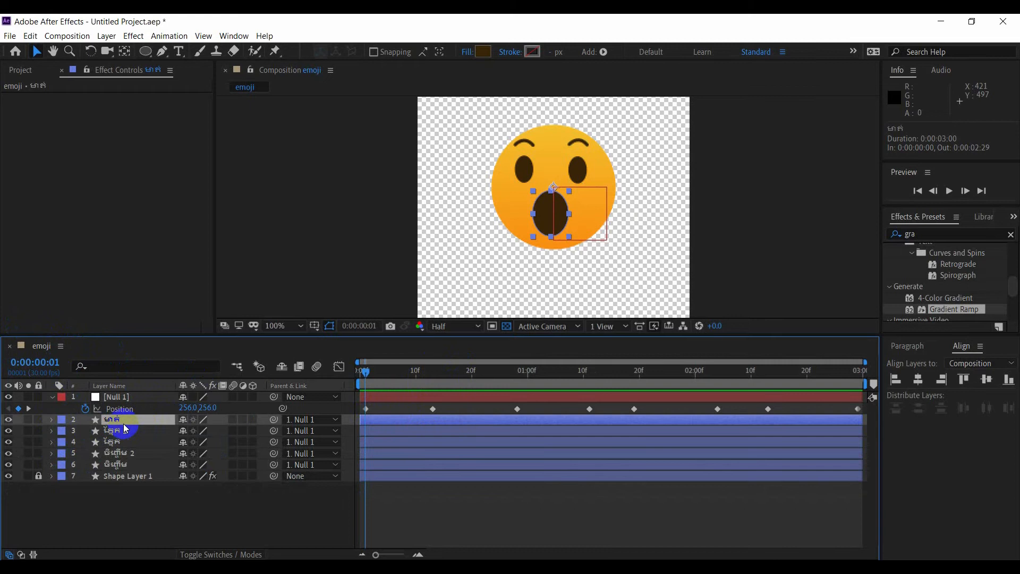
key("s")
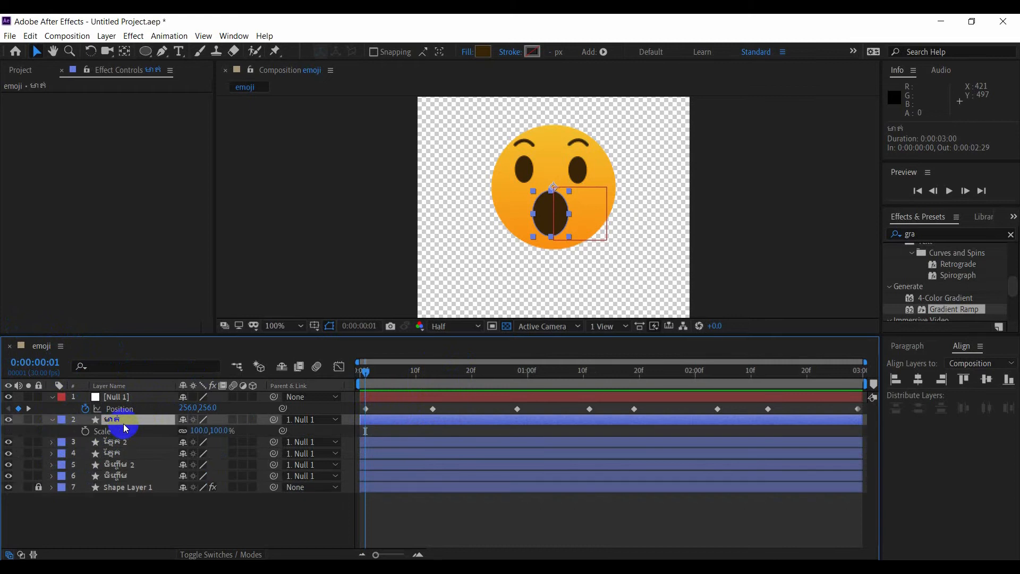
left_click(85, 432)
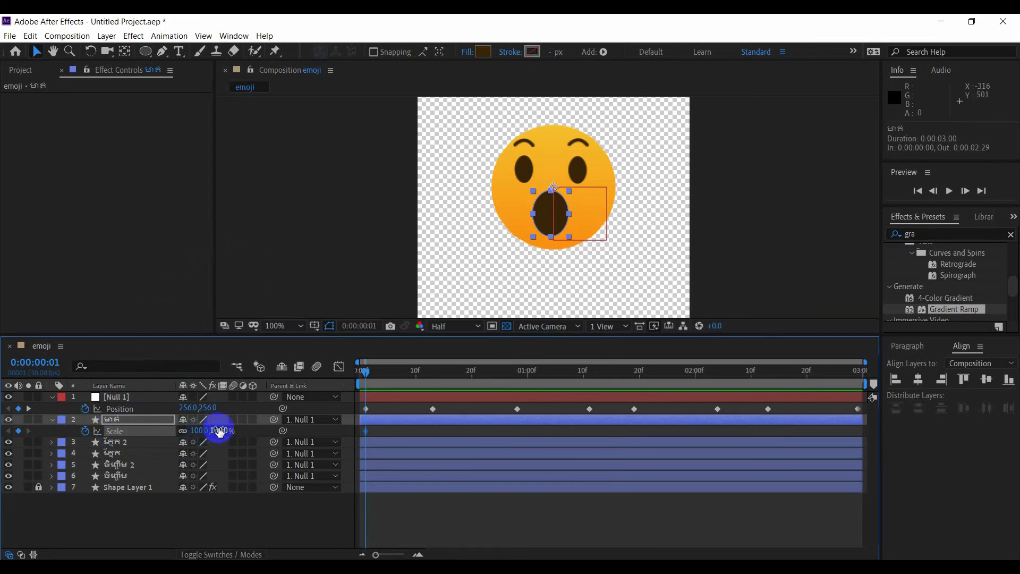
key("ctrl+z")
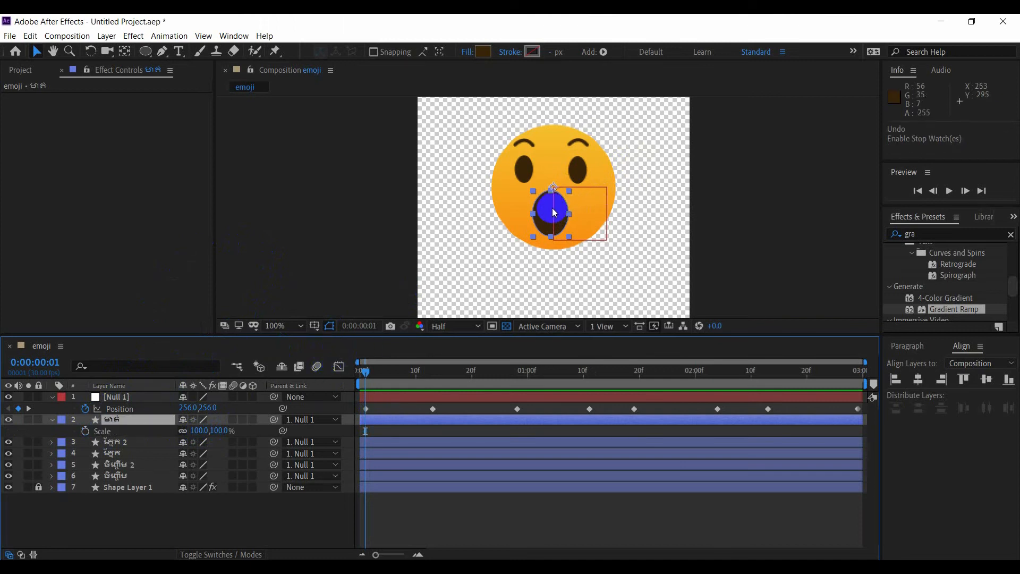
right_click(553, 208)
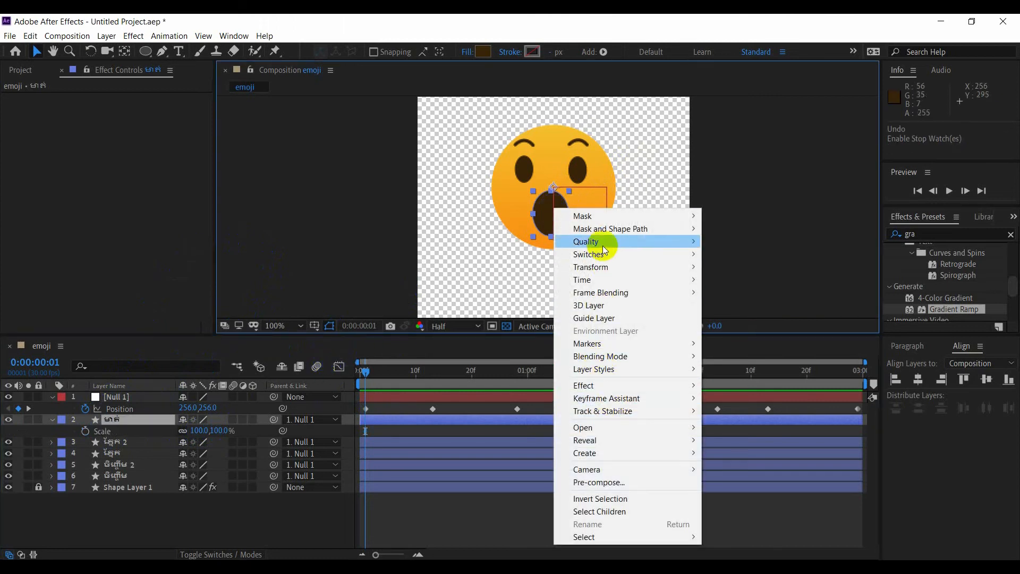
left_click(550, 212)
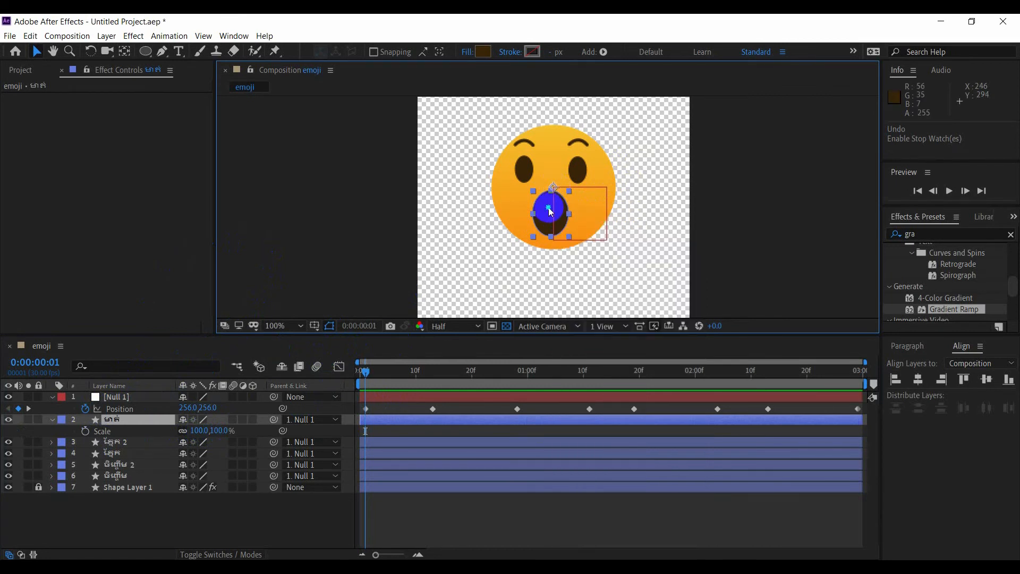
Center the mouth layer's anchor point in its layer content.
right_click(549, 210)
mouse_move(581, 272)
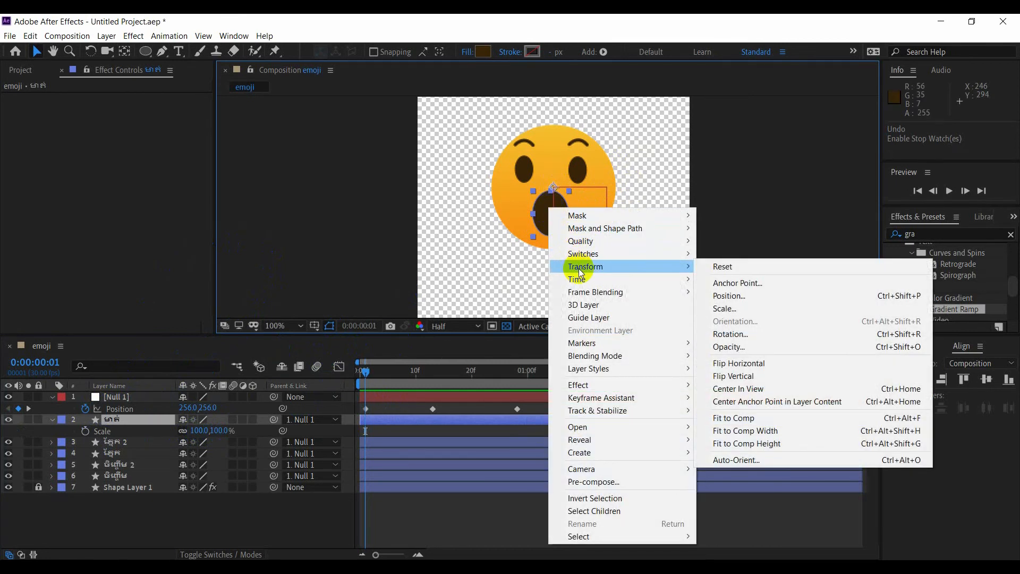
left_click(763, 406)
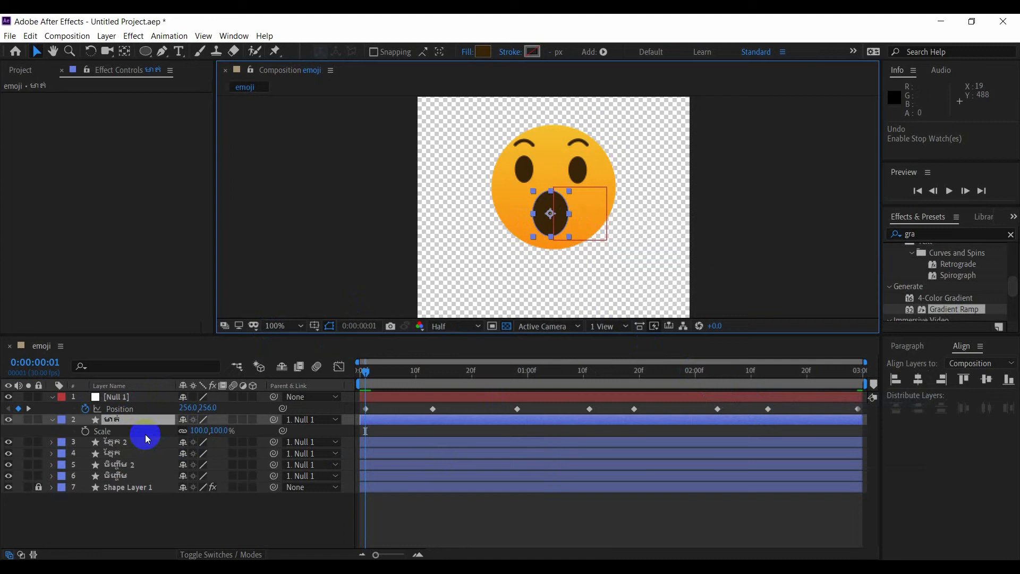
Start Scale keyframing on the mouth layer at 0:00:00:01 with a Scale of 60%.
left_click(85, 431)
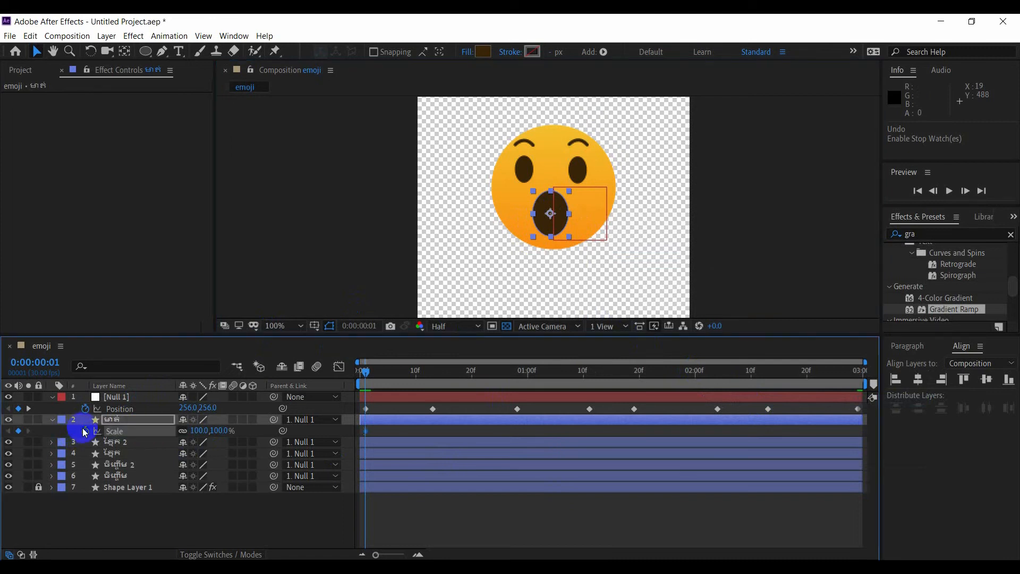
left_click(215, 431)
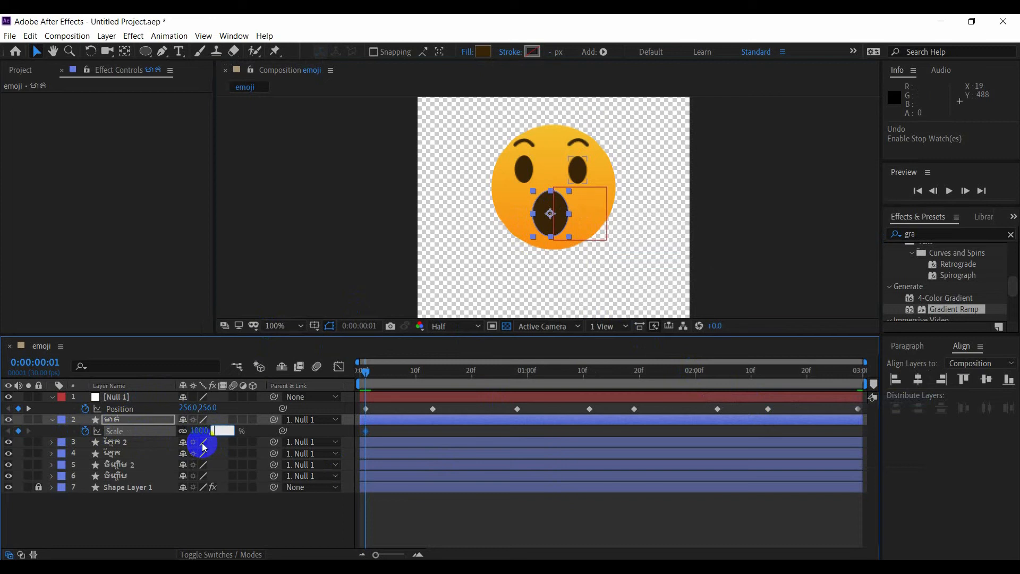
type("60")
key("Return")
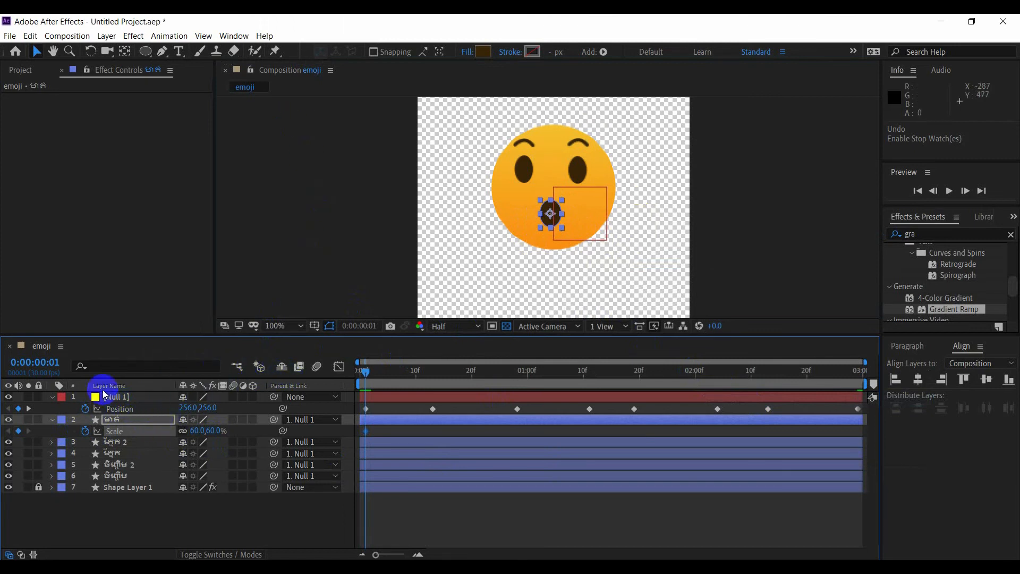
Move to 0:00:00:13 and set the mouth layer's Scale to 100%.
left_click(53, 364)
left_click_drag(51, 362, 61, 366)
type("13")
key("Return")
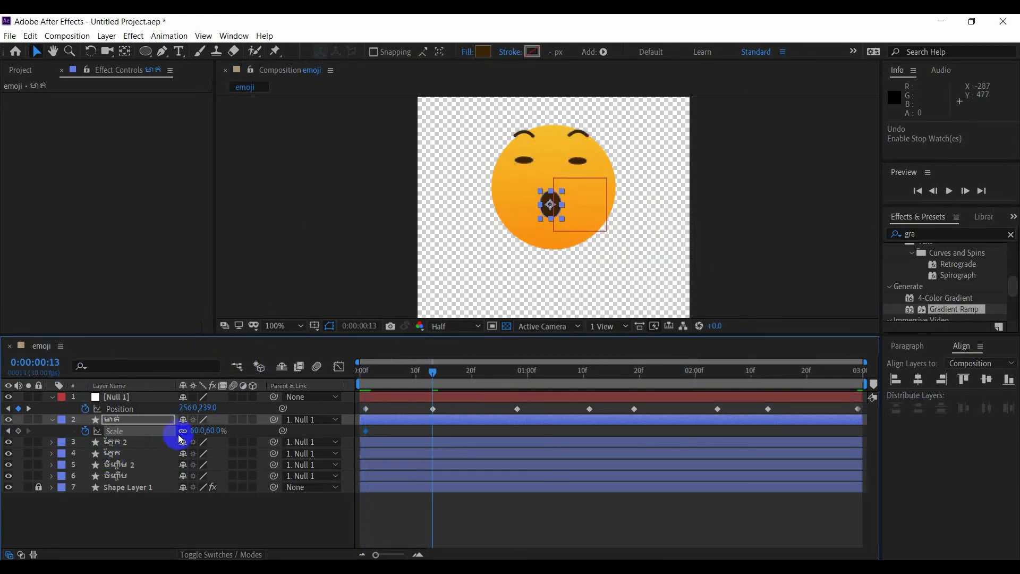
left_click(209, 431)
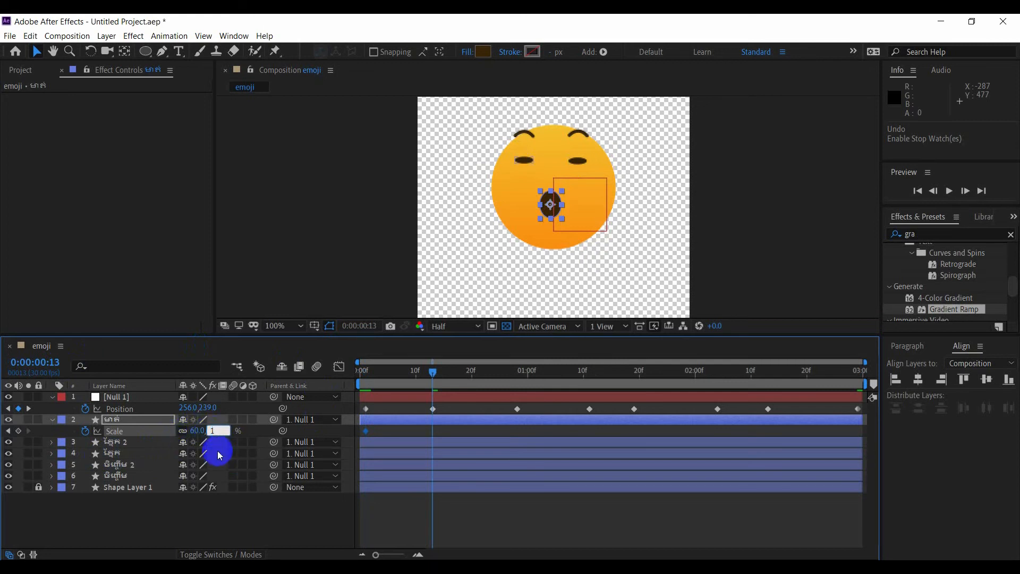
key("Return")
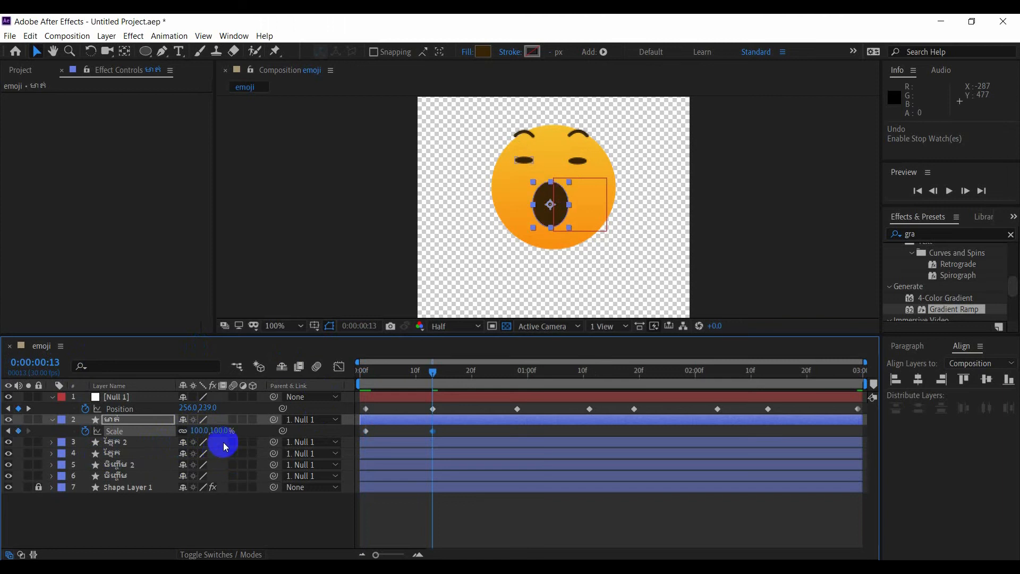
Preview the mouth's opening animation from the start of the composition.
left_click(412, 387)
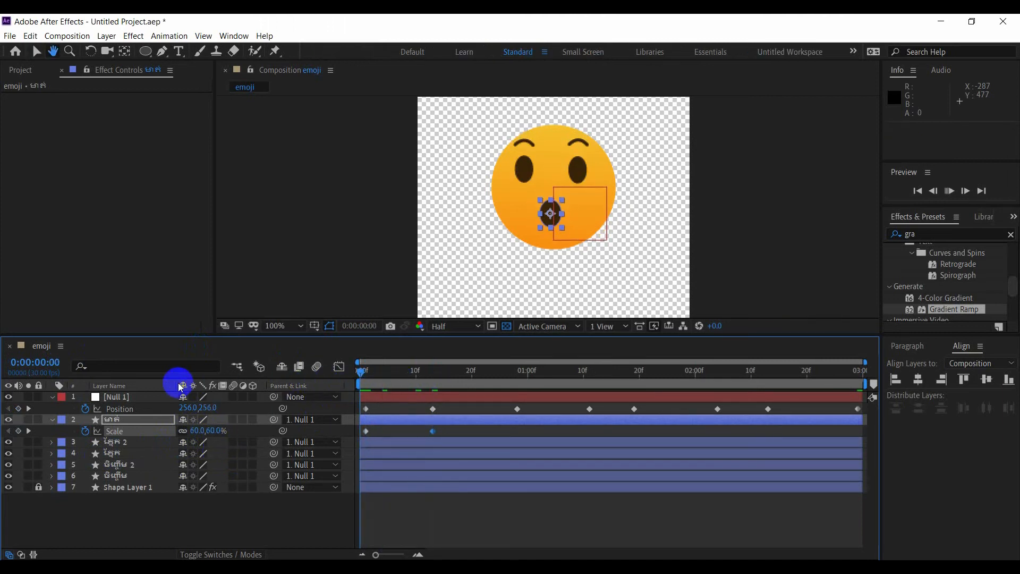
key("space")
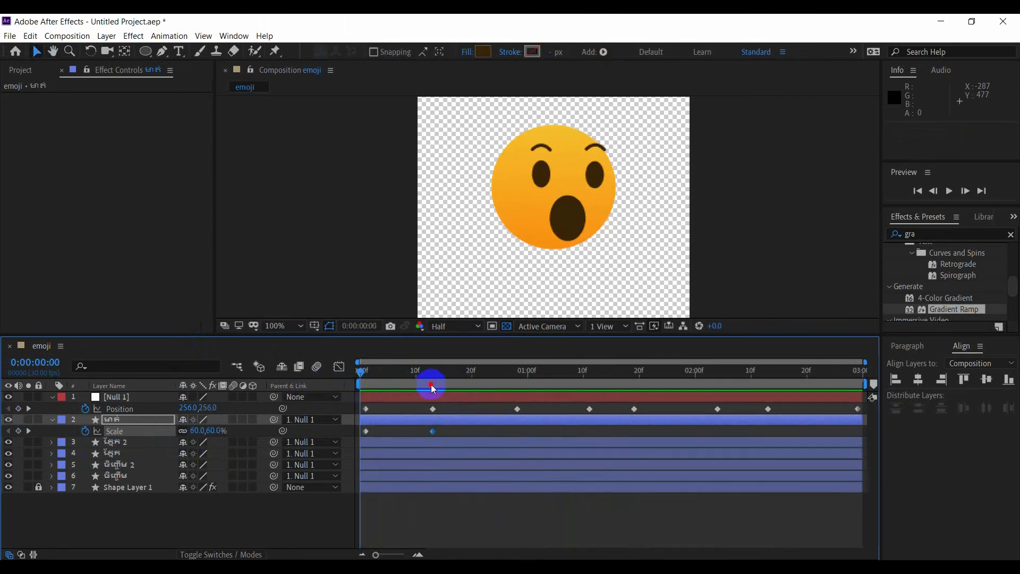
key("space")
key("space")
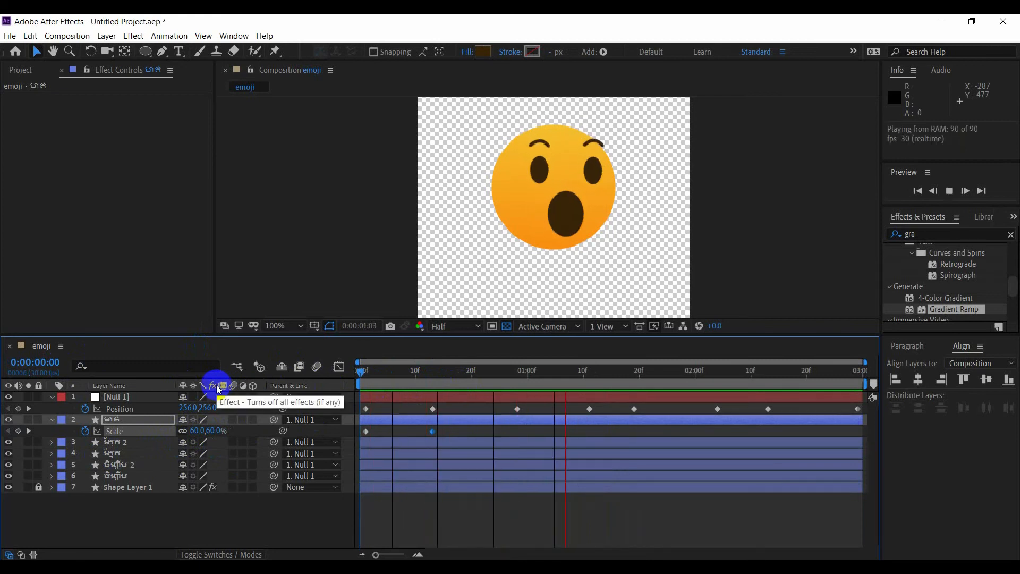
Stop playback at 0:00:01:17 and paste a copy of the mouth's 100% Scale keyframe there.
key("space")
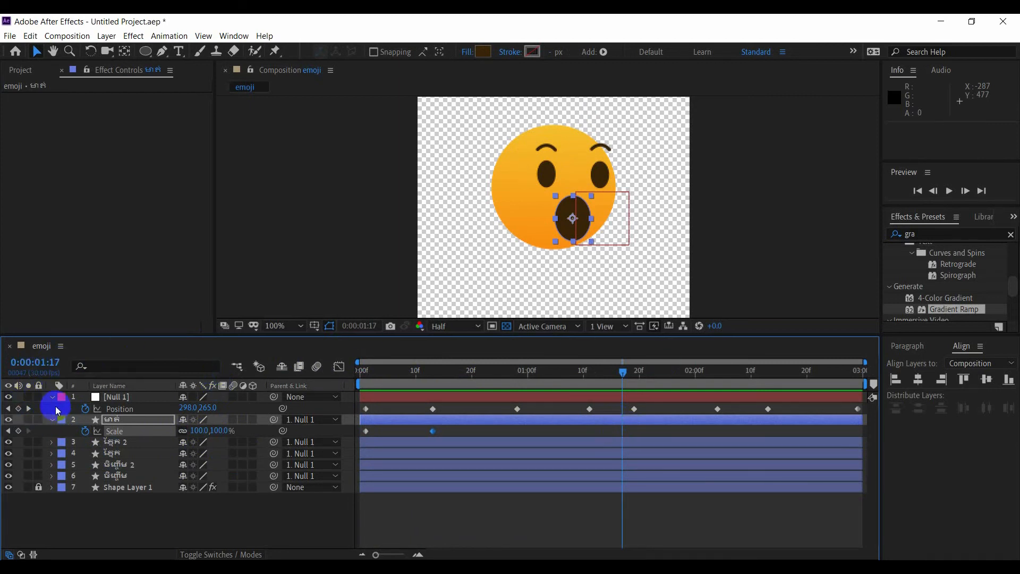
left_click_drag(448, 430, 426, 434)
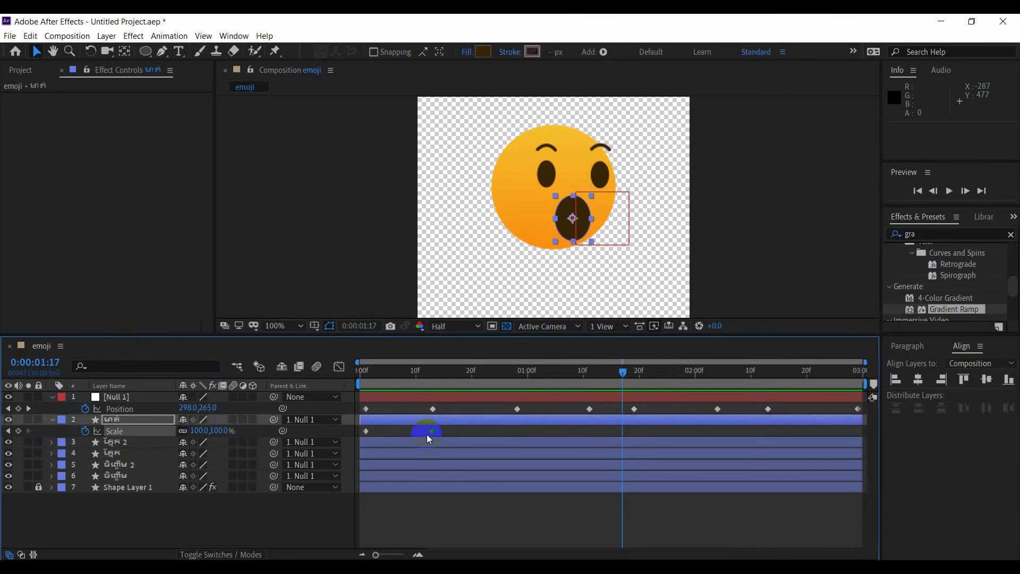
key("ctrl+v")
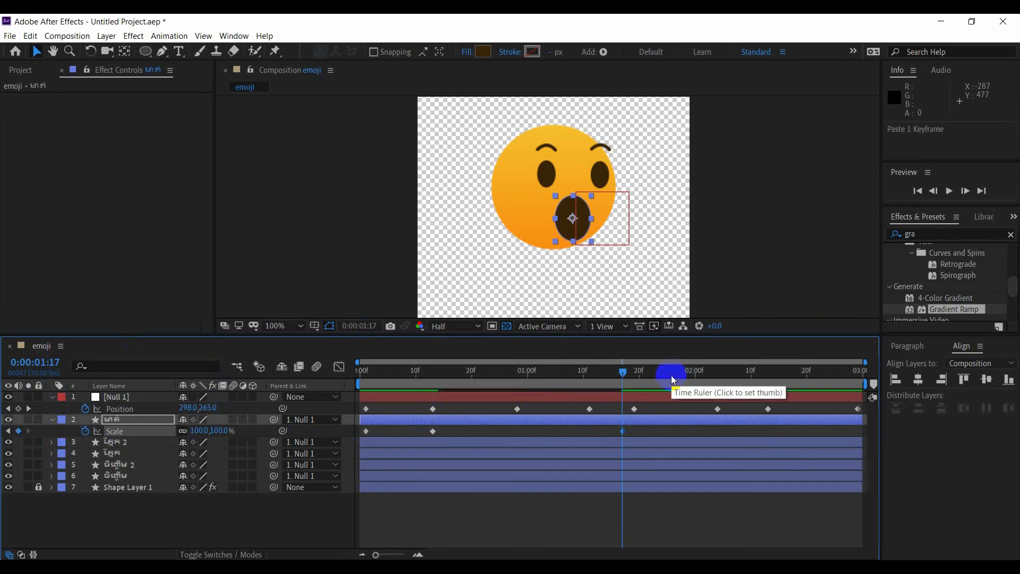
Move to 0:00:01:20 and set the mouth layer's Scale to 60%.
left_click(59, 364)
left_click_drag(55, 362, 64, 368)
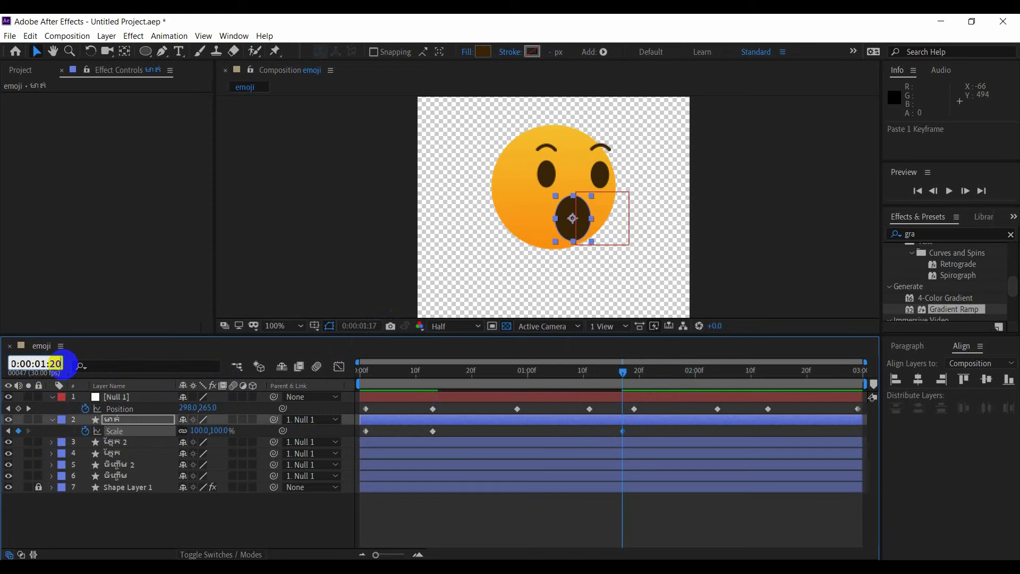
type("20")
key("Return")
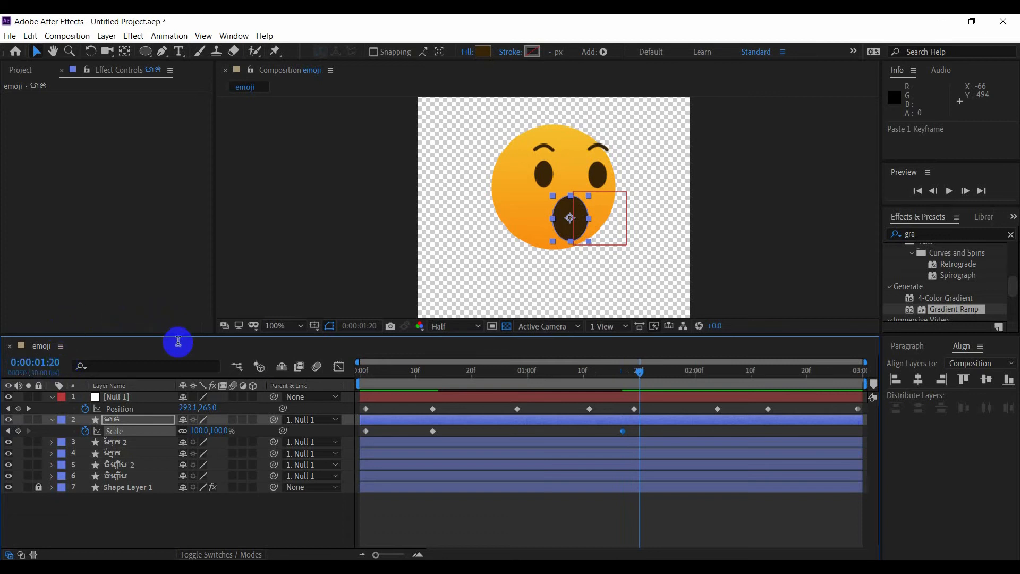
left_click(222, 431)
type("60")
key("Return")
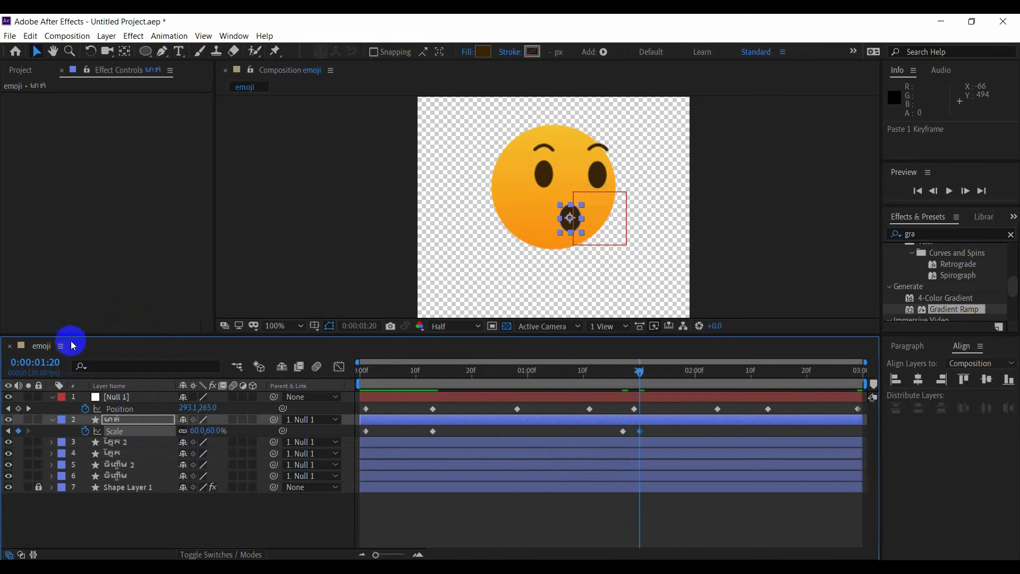
Add a mouth Scale keyframe of 70% at 0:00:01:28.
left_click(55, 364)
left_click_drag(55, 364, 63, 366)
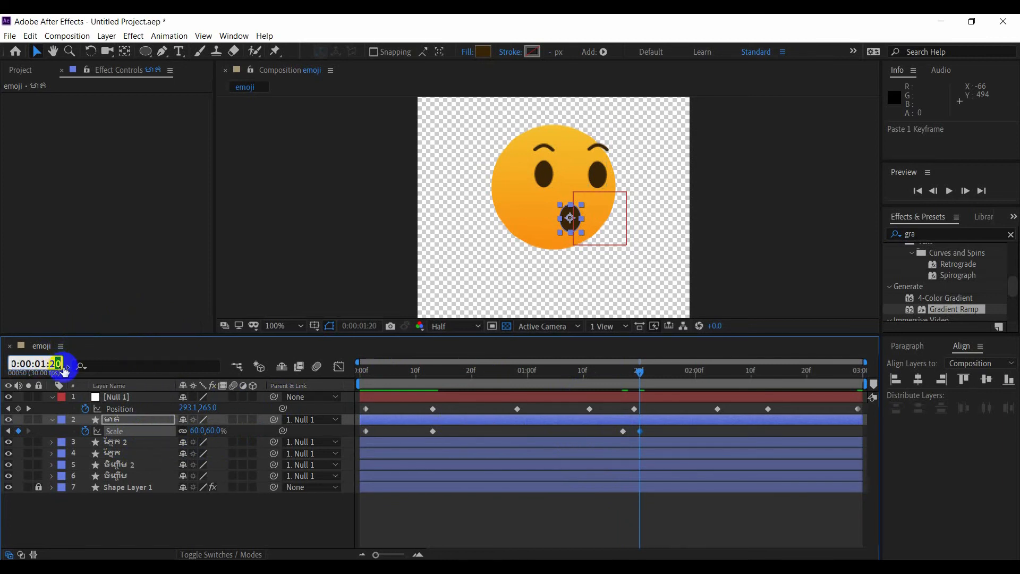
type("8")
key("Return")
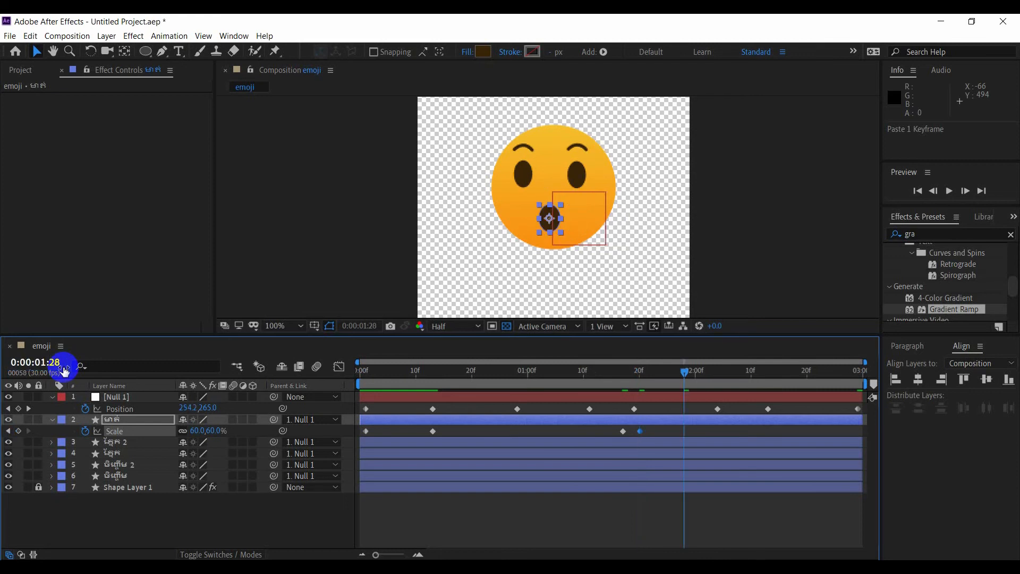
left_click(213, 431)
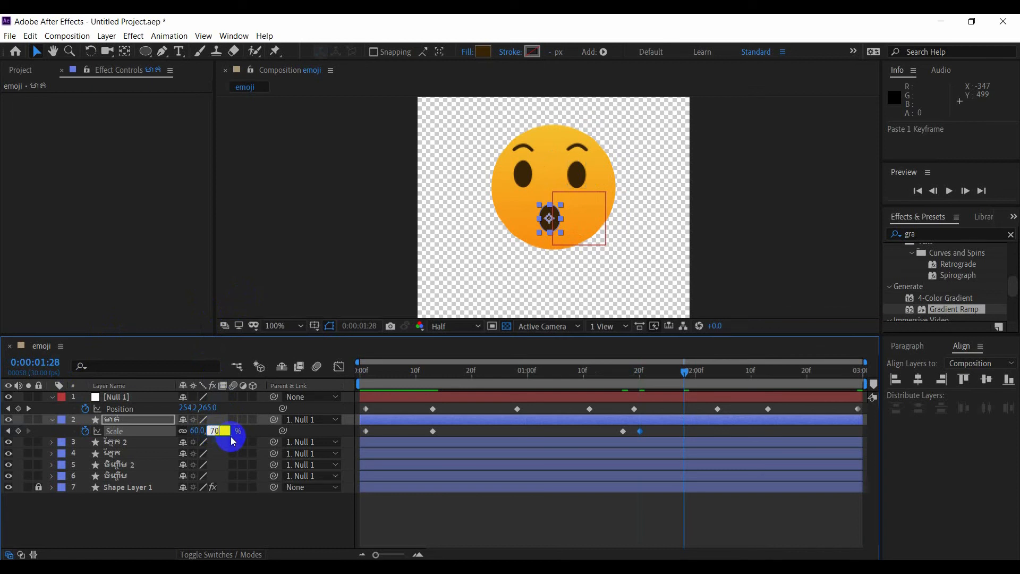
key("Return")
Add a mouth Scale keyframe of 100% at 0:00:02:02.
left_click(41, 364)
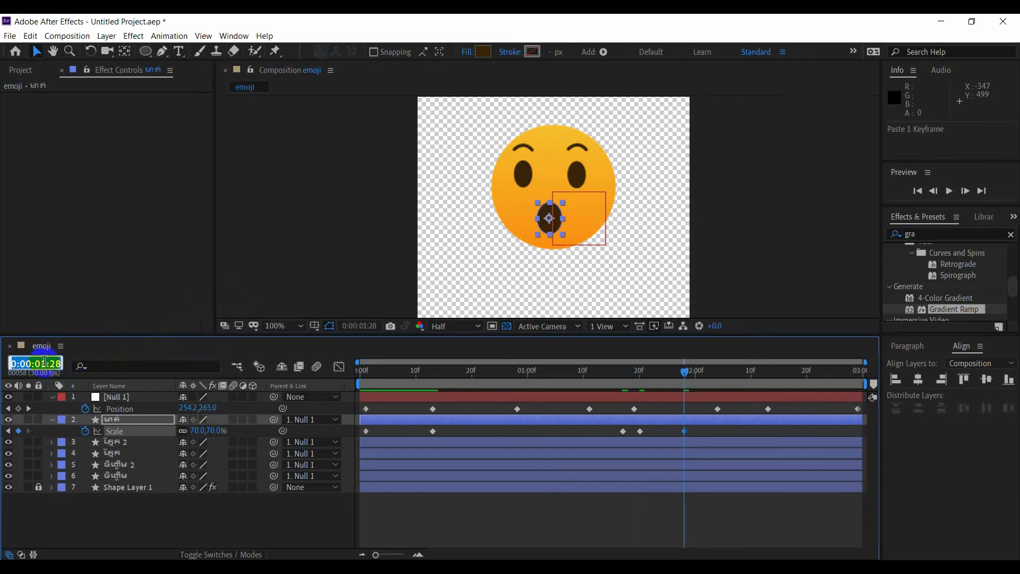
type("2")
left_click_drag(49, 366, 62, 371)
type("02")
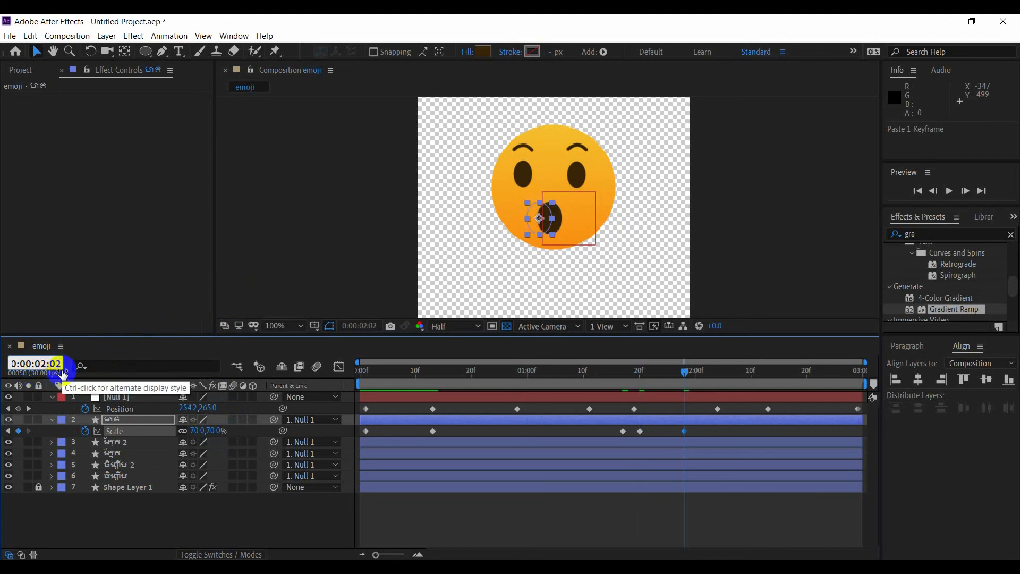
key("Return")
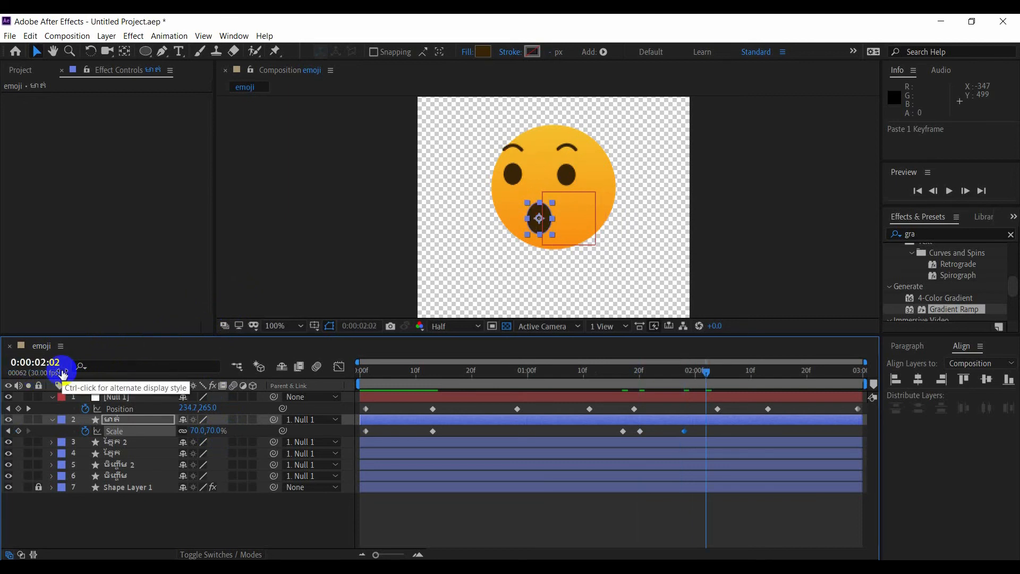
left_click(211, 430)
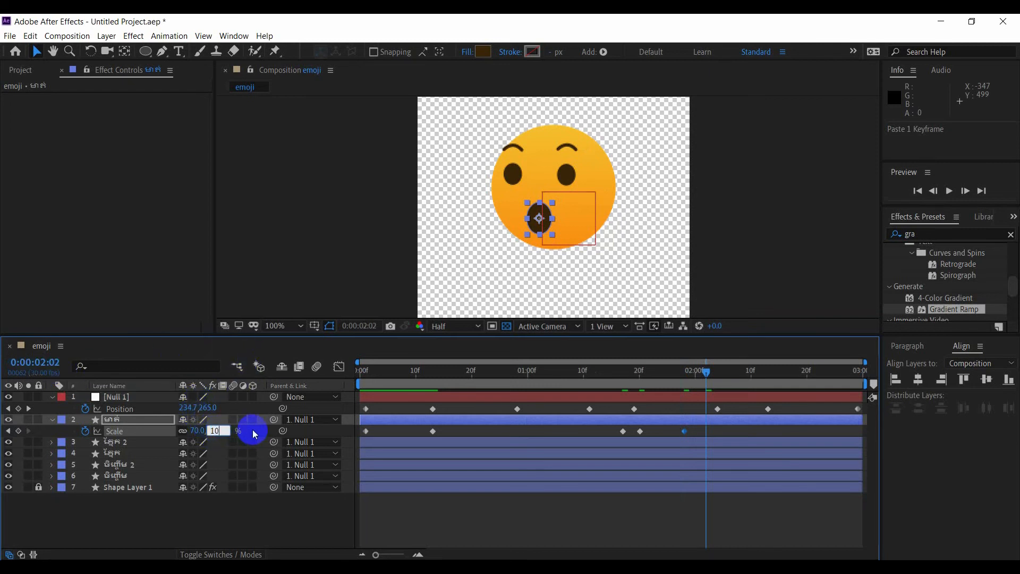
key("Return")
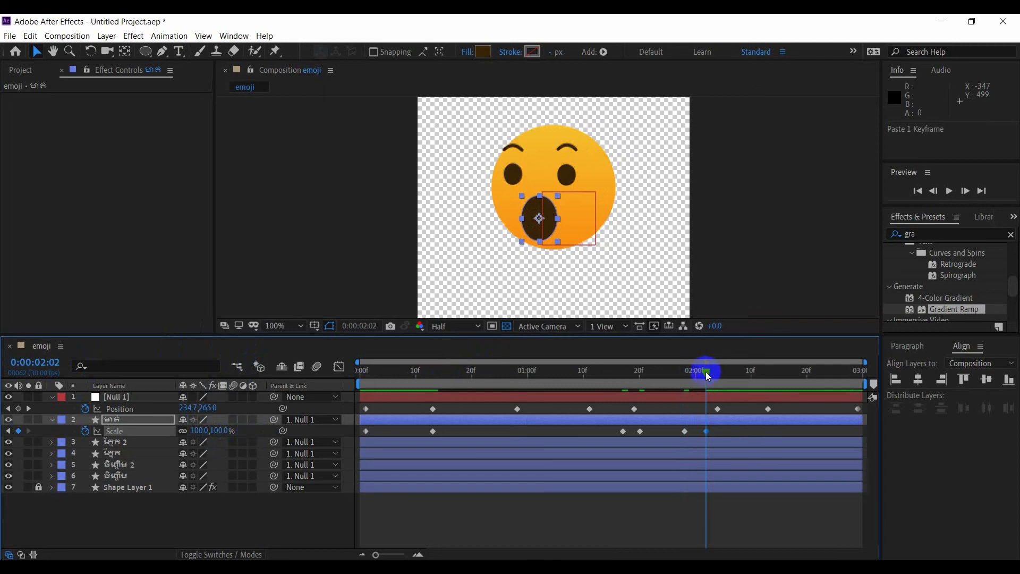
Play the finished animation at 50% magnification and collapse the mouth and null layers' properties.
key("space")
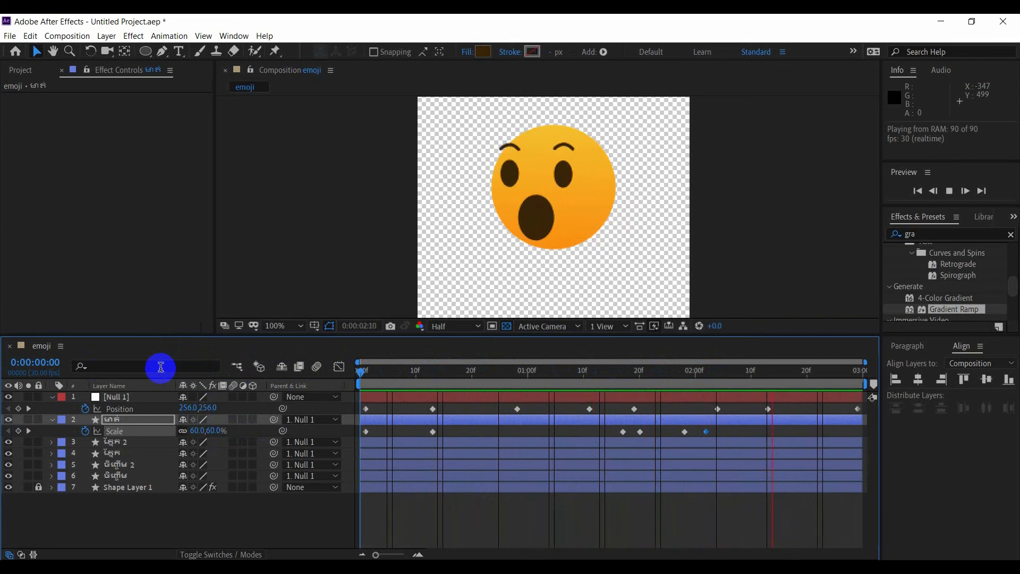
scroll(532, 248, "down", 2)
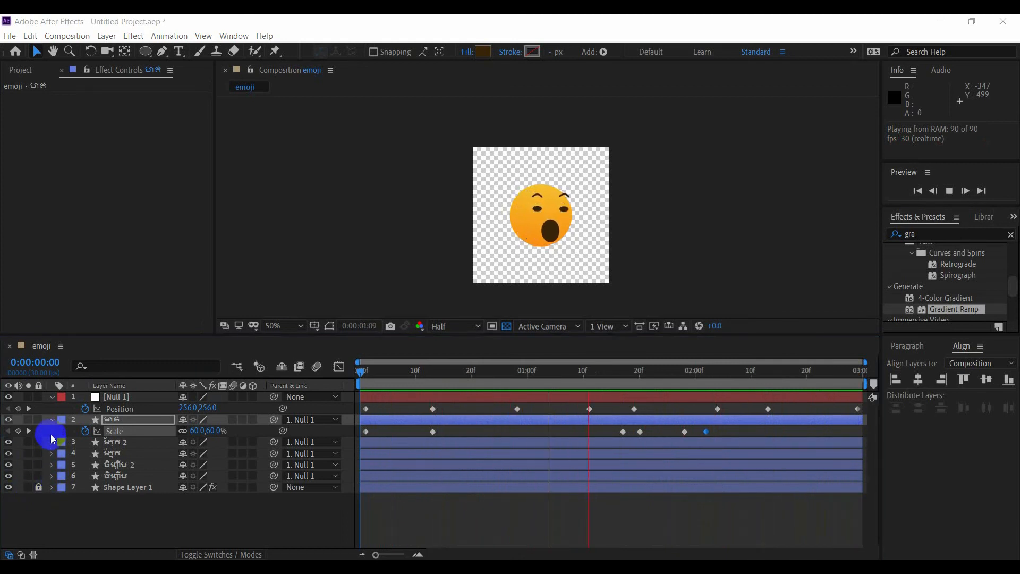
left_click(51, 419)
left_click(53, 398)
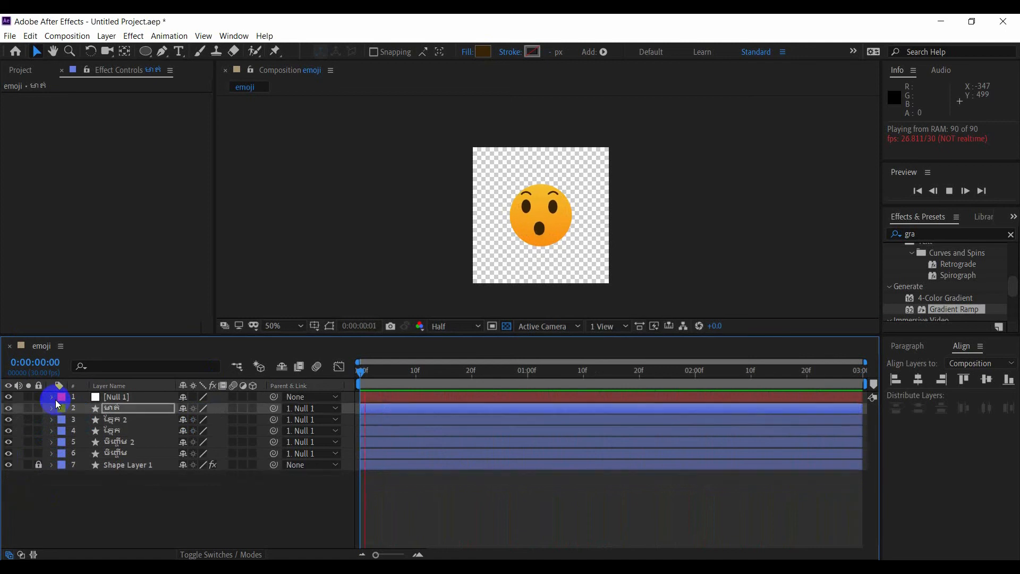
left_click_drag(103, 502, 118, 393)
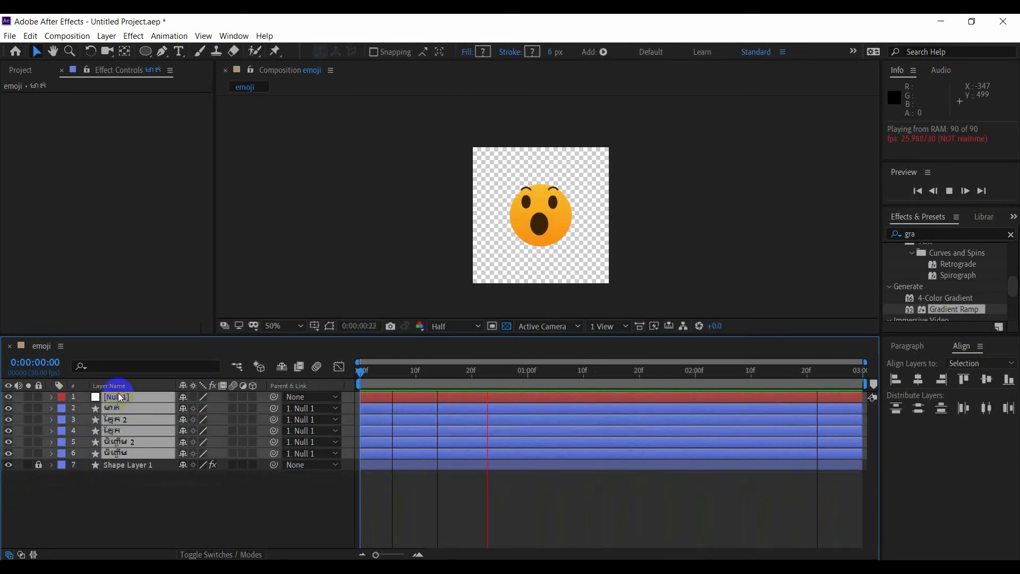
left_click(134, 517)
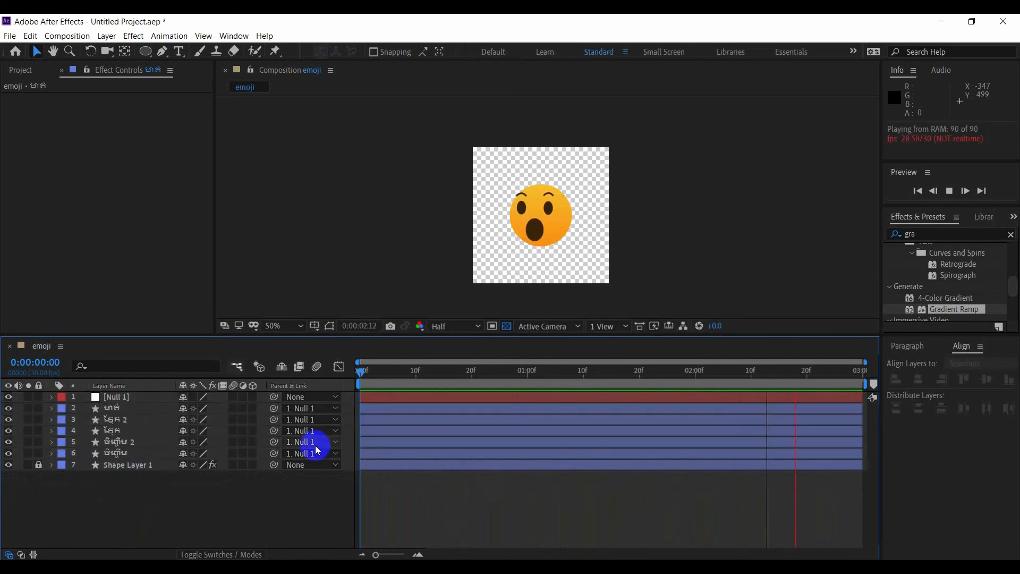
Open the Bodymovin for Telegram Stickers extension and select the emoji composition for rendering.
left_click(233, 37)
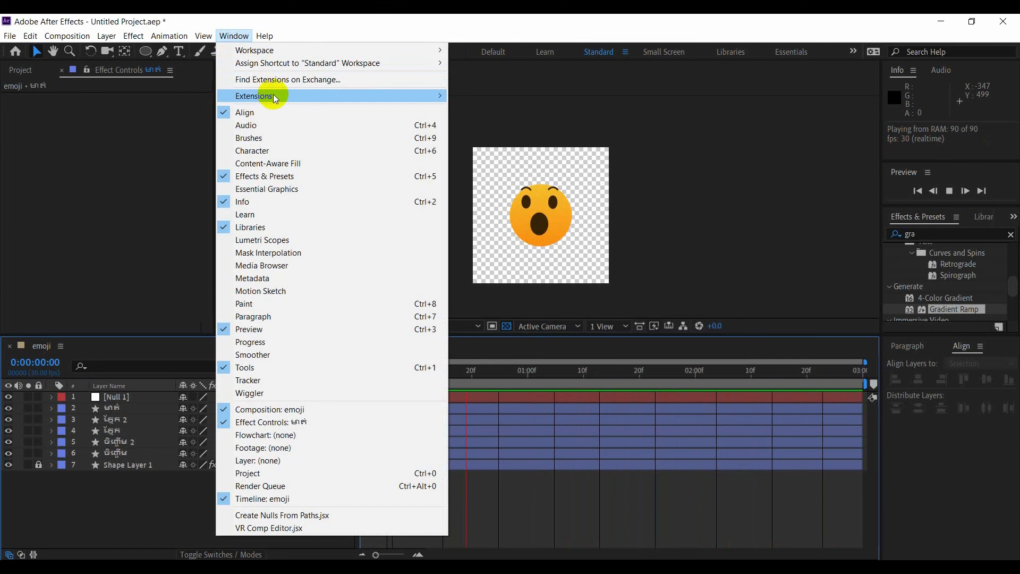
mouse_move(273, 94)
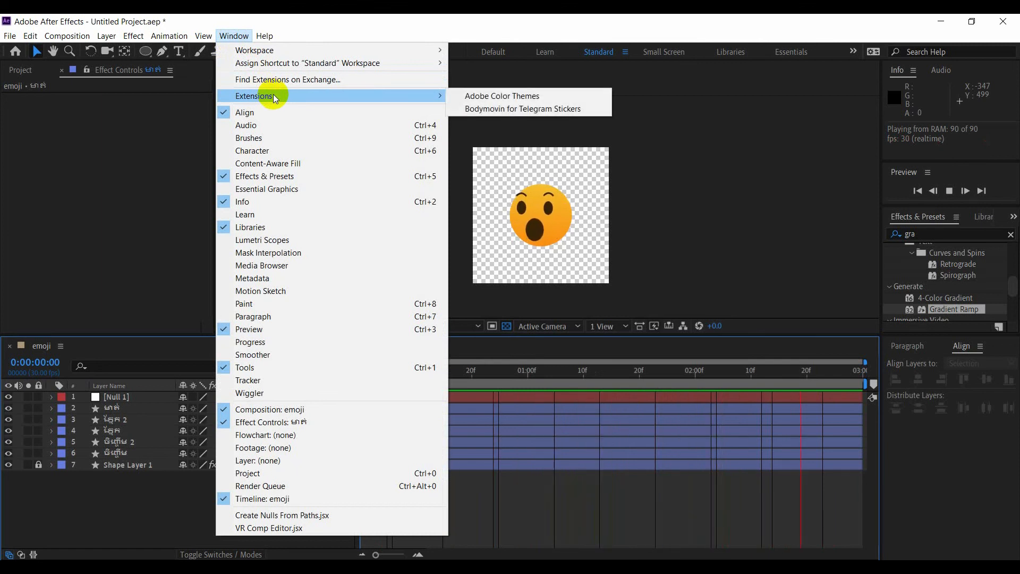
left_click(534, 109)
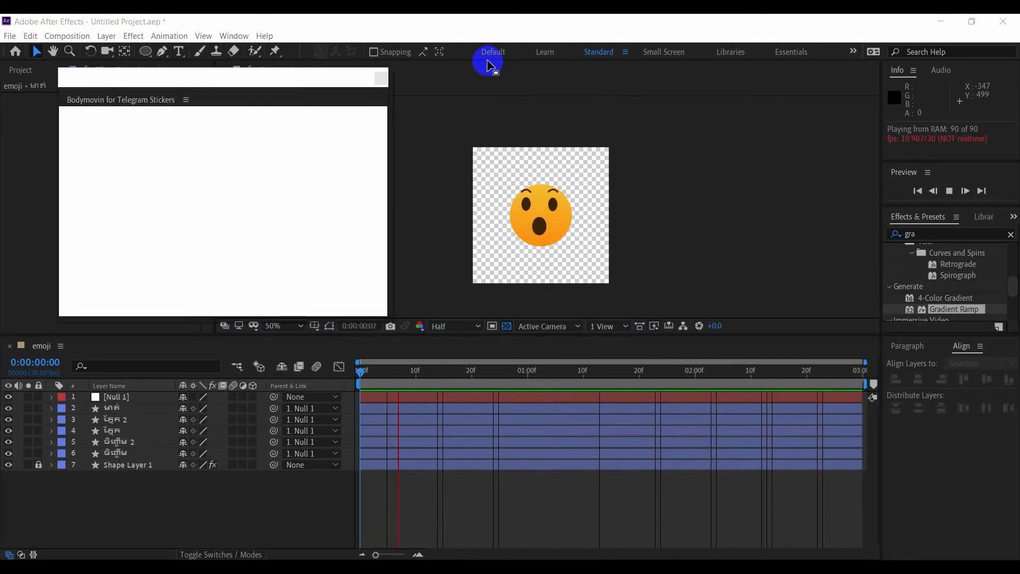
mouse_move(228, 80)
left_mouse_down()
mouse_move(442, 91)
mouse_move(405, 88)
left_mouse_up()
left_click(267, 215)
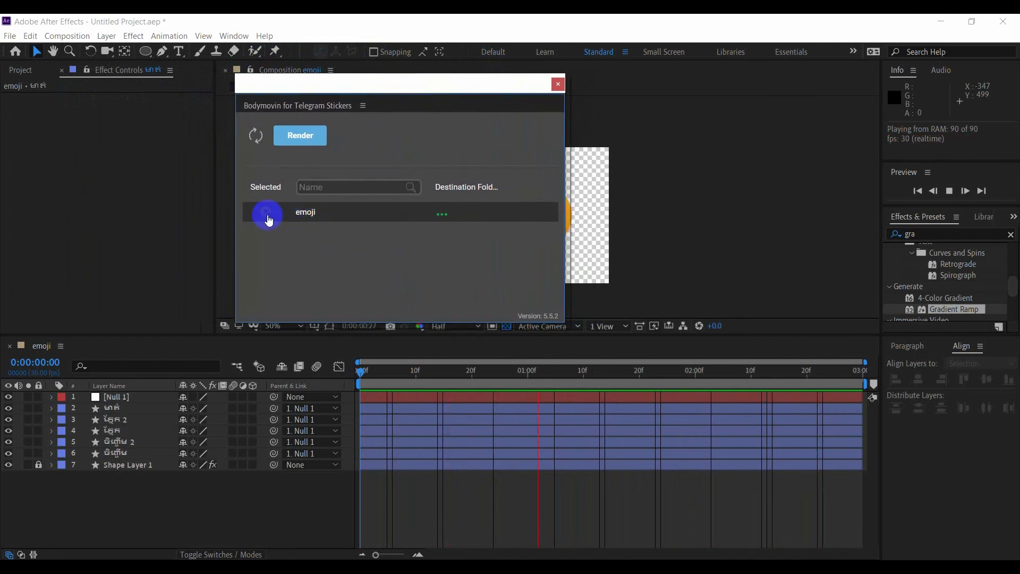
left_click(267, 215)
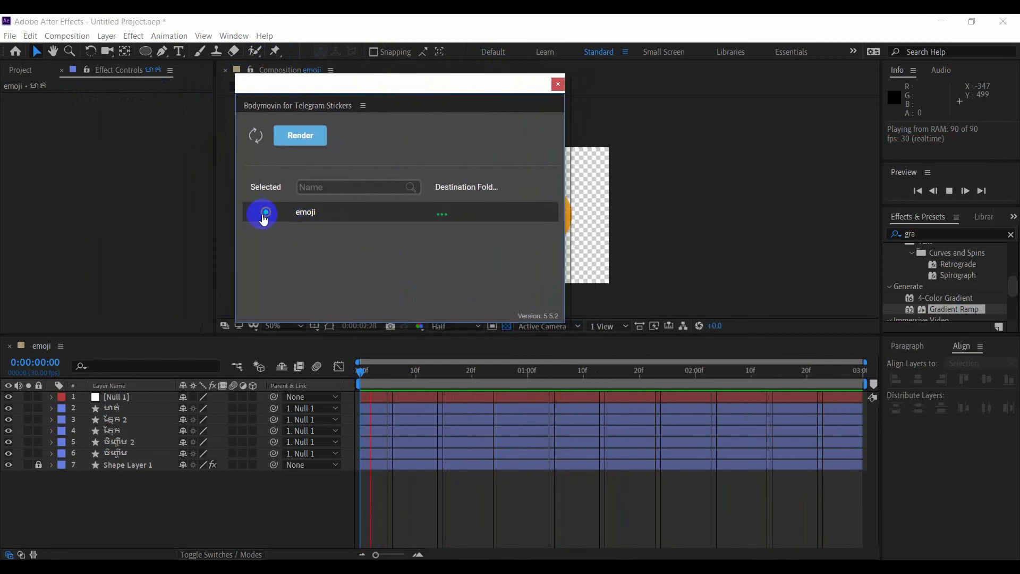
Set the render destination to emoji wow.tgs in the s folder under Videos and render the emoji composition.
left_click(443, 215)
double_click(472, 282)
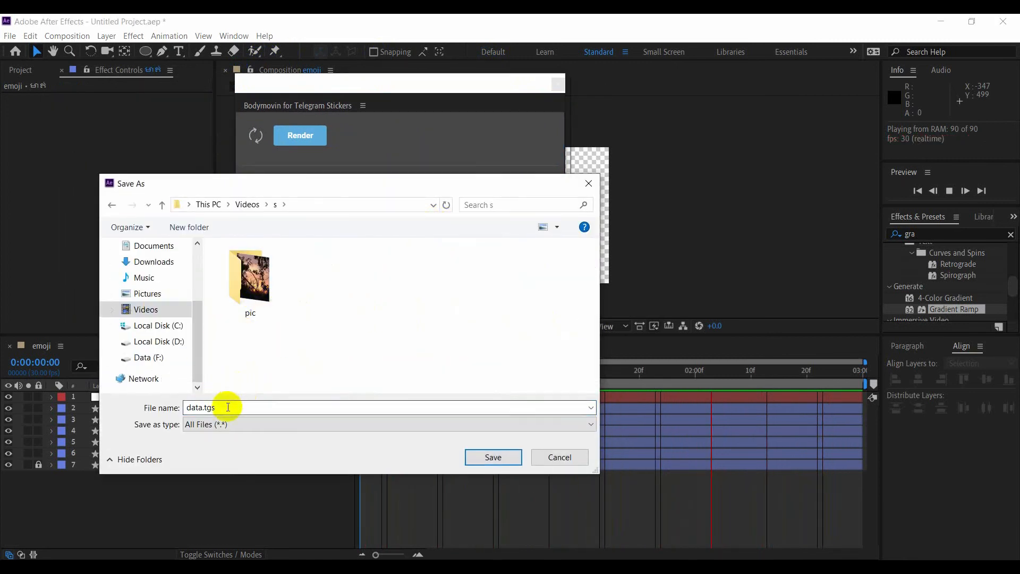
left_click(193, 407)
left_click(202, 407)
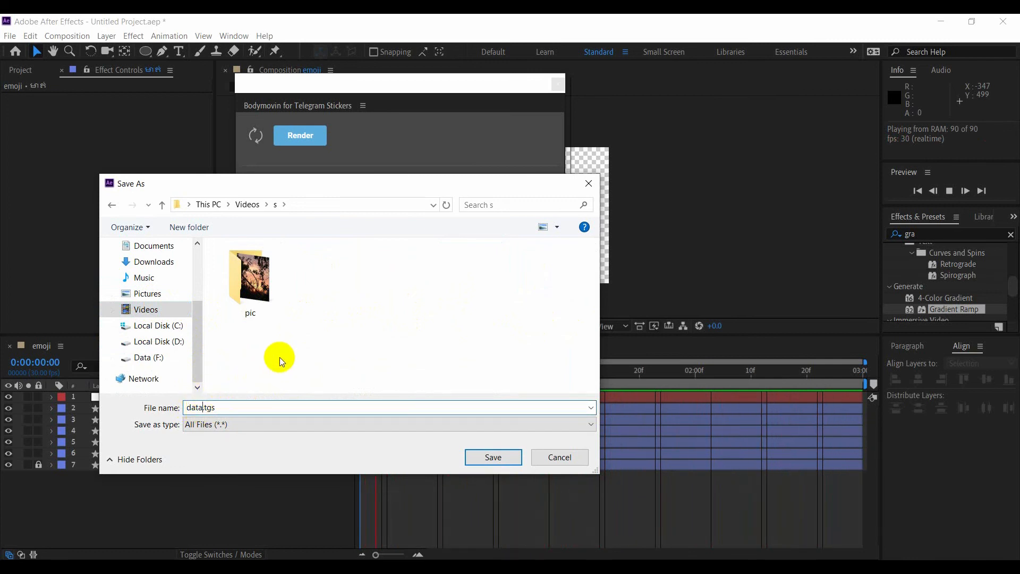
key("BackSpace")
key("BackSpace")
key("BackSpace")
key("BackSpace")
type("emoji wow")
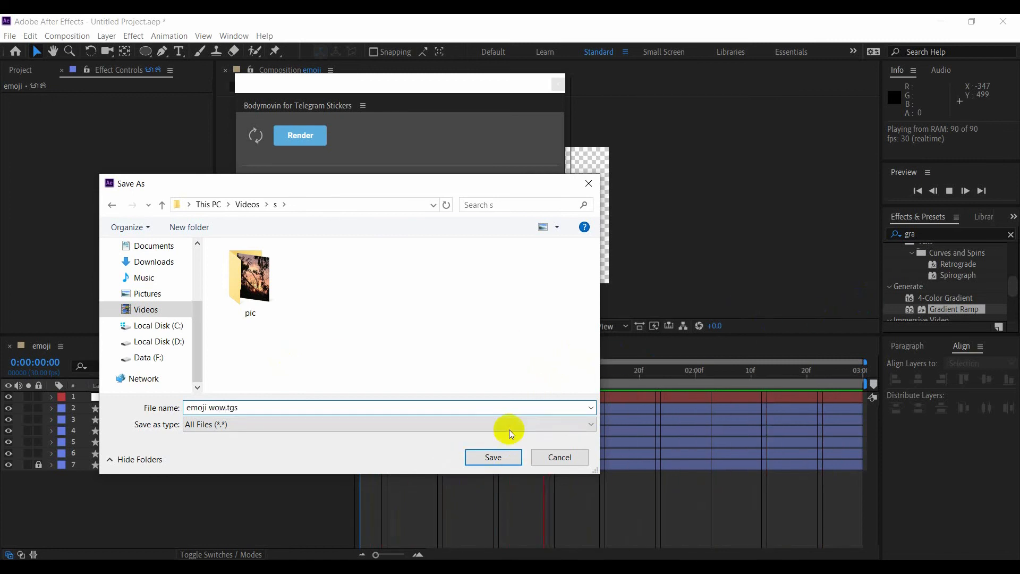
left_click(493, 457)
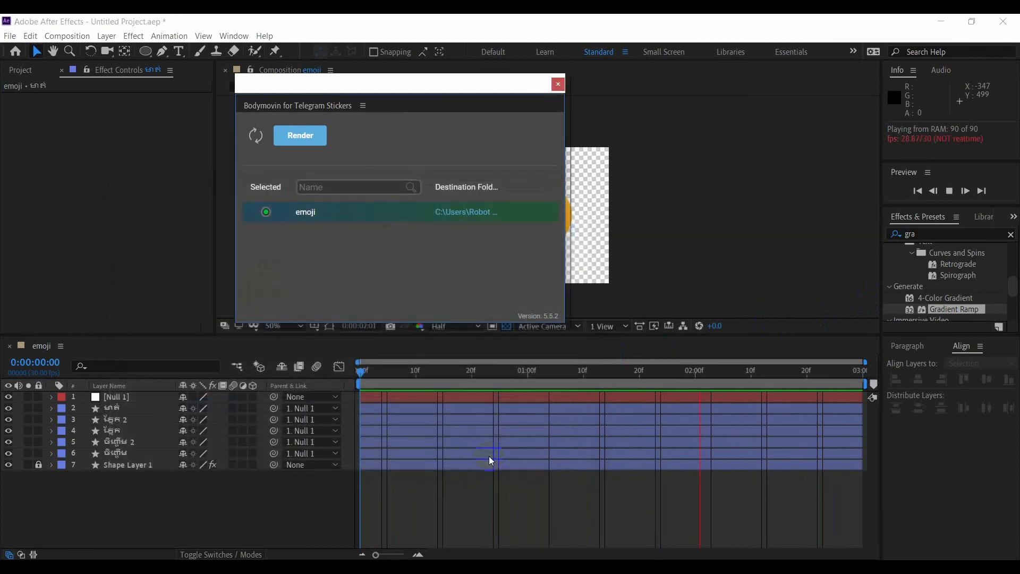
left_click(291, 137)
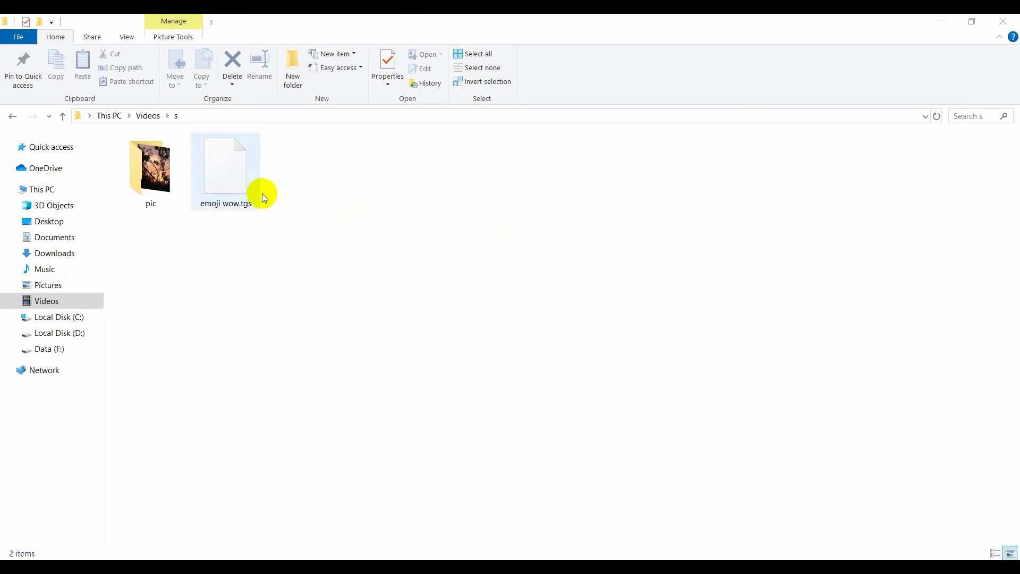
Check the exported emoji wow.tgs in File Explorer and open the Stickers bot chat in Telegram.
left_click(220, 160)
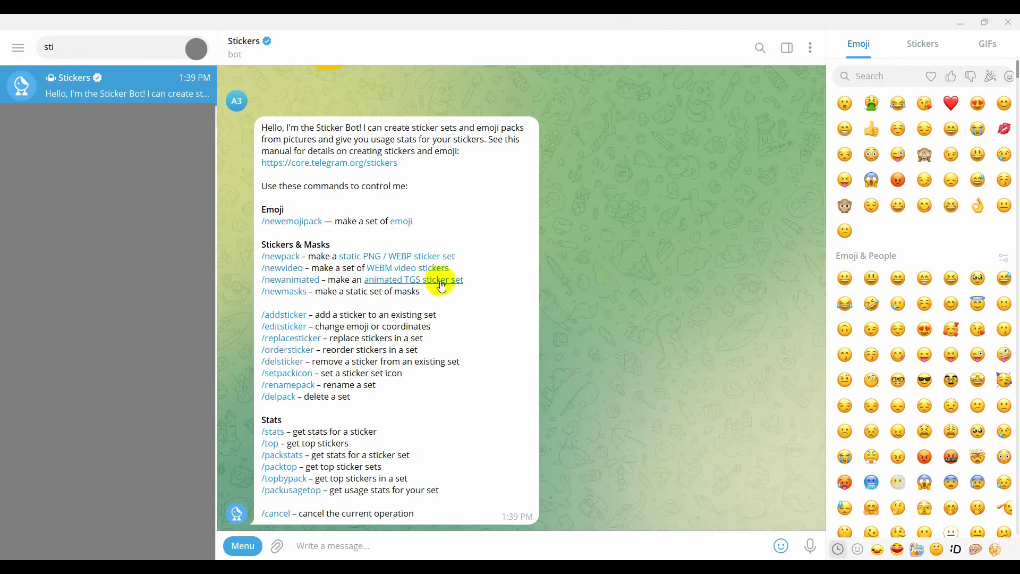
left_click_drag(77, 47, 43, 47)
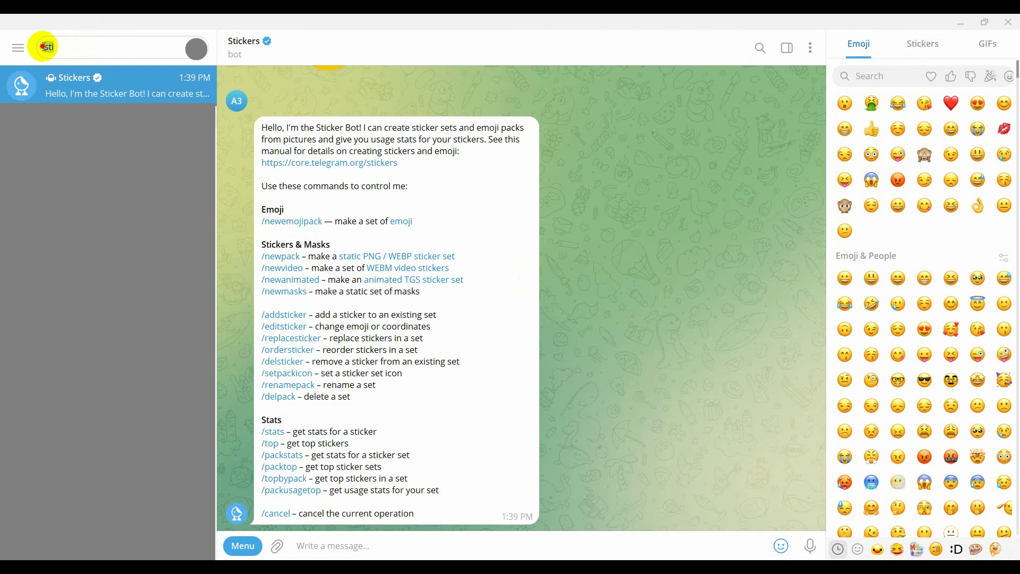
left_click(91, 84)
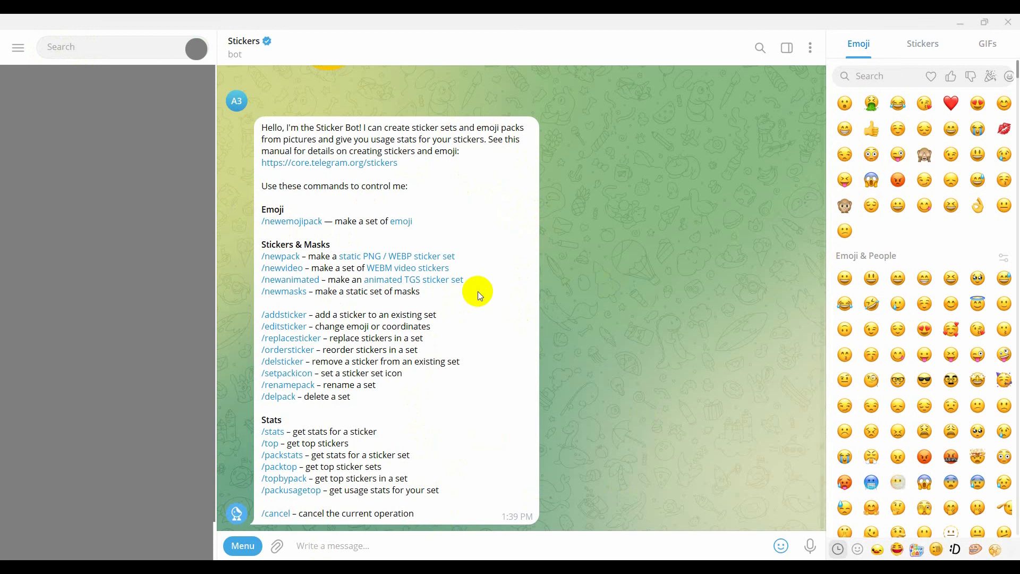
Start a new animated sticker set with the /newanimated command and name it wow.
left_click(318, 554)
type("/")
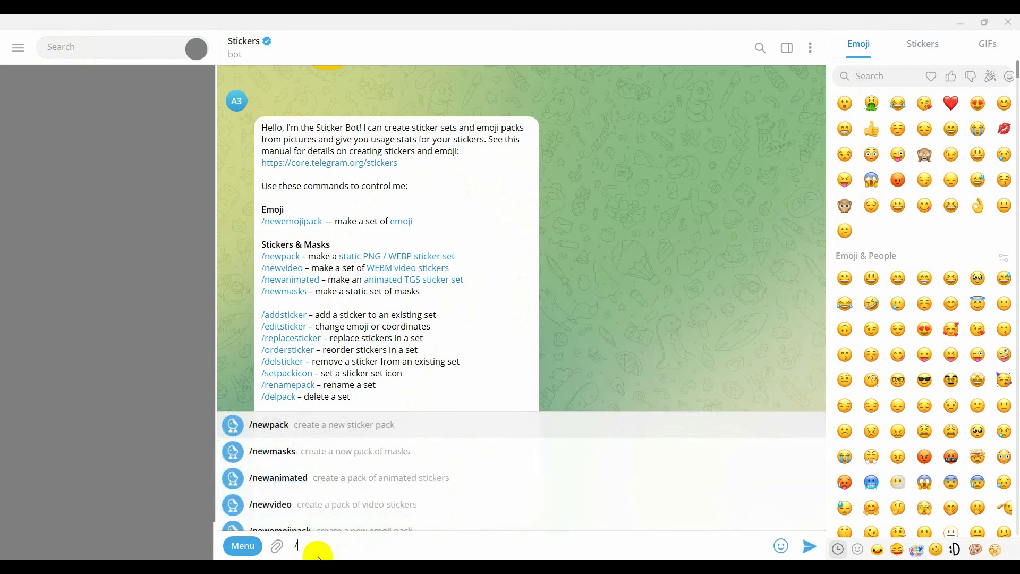
left_click(272, 479)
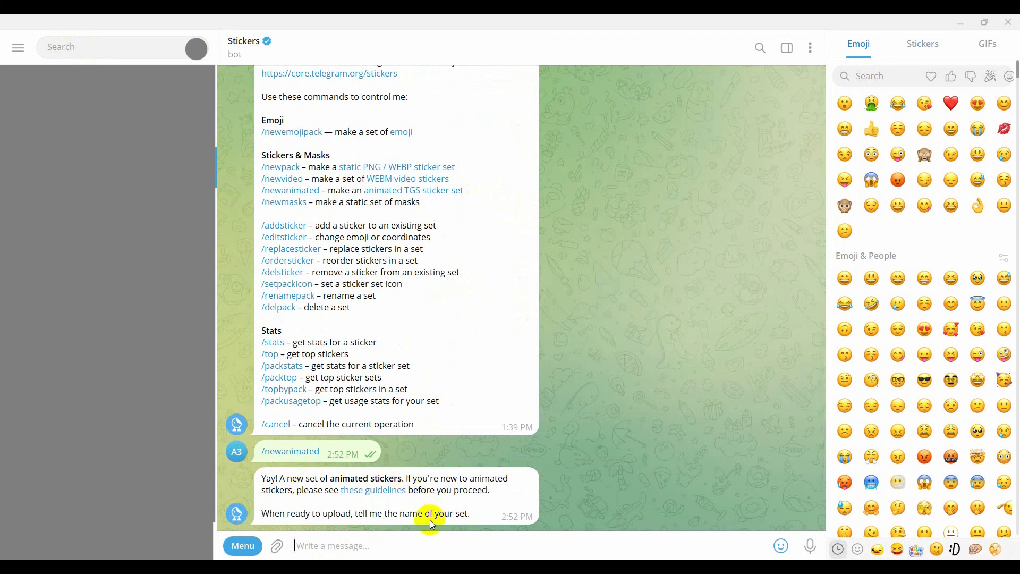
type("wow")
key("Return")
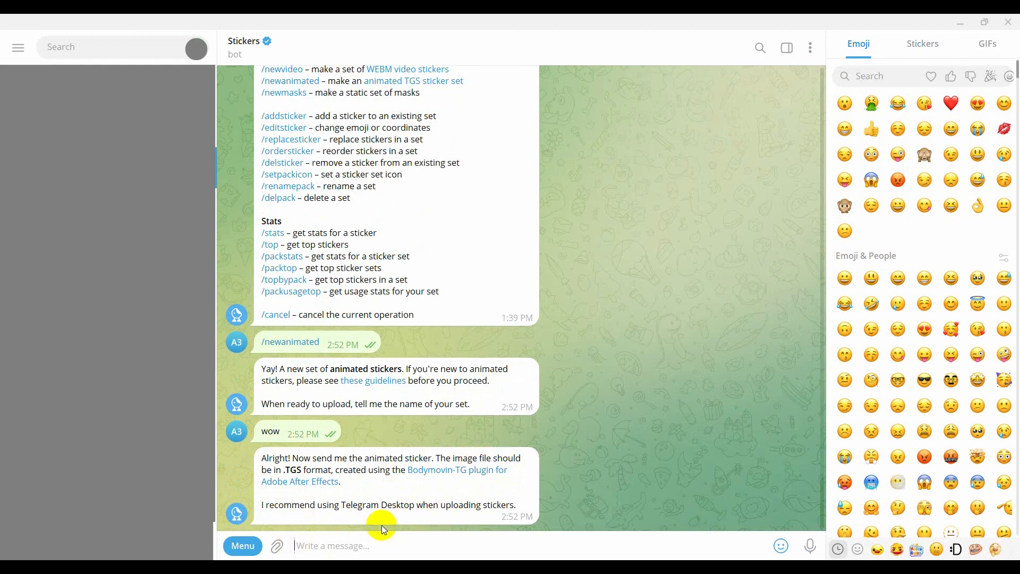
Upload the rendered emoji wow.tgs file to the Stickers bot without a comment.
left_click(278, 548)
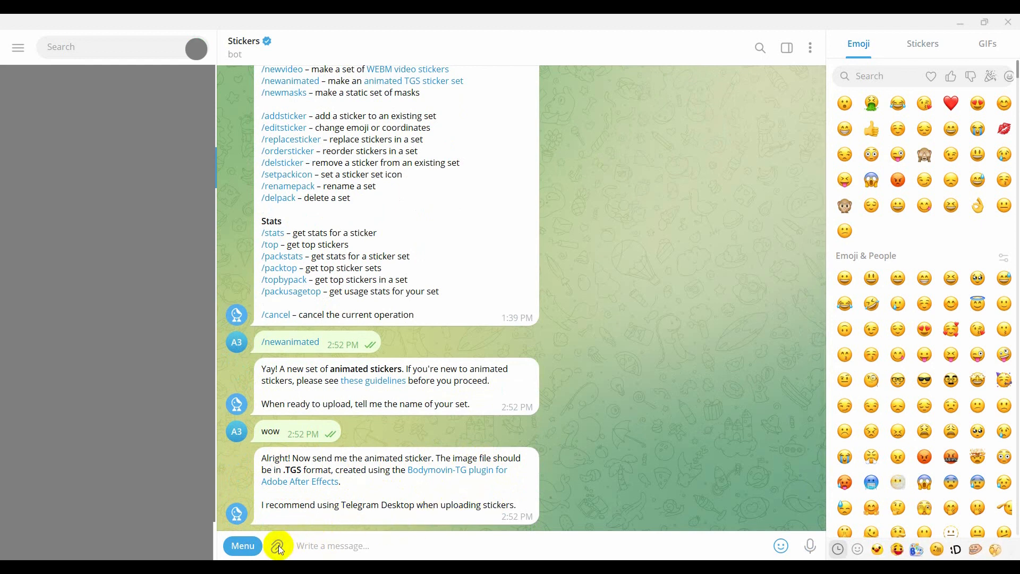
left_click(705, 182)
left_click(649, 357)
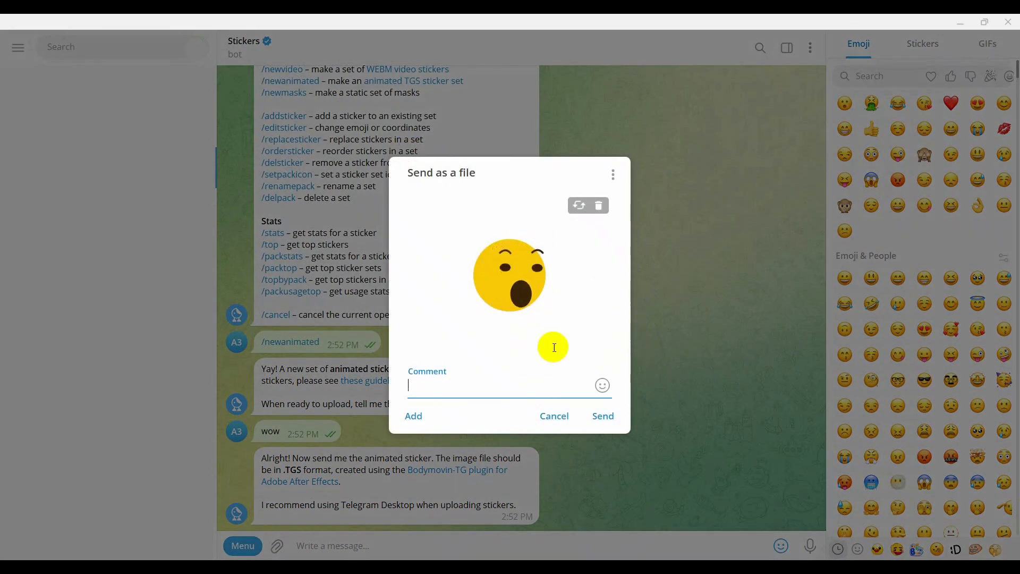
left_click(603, 416)
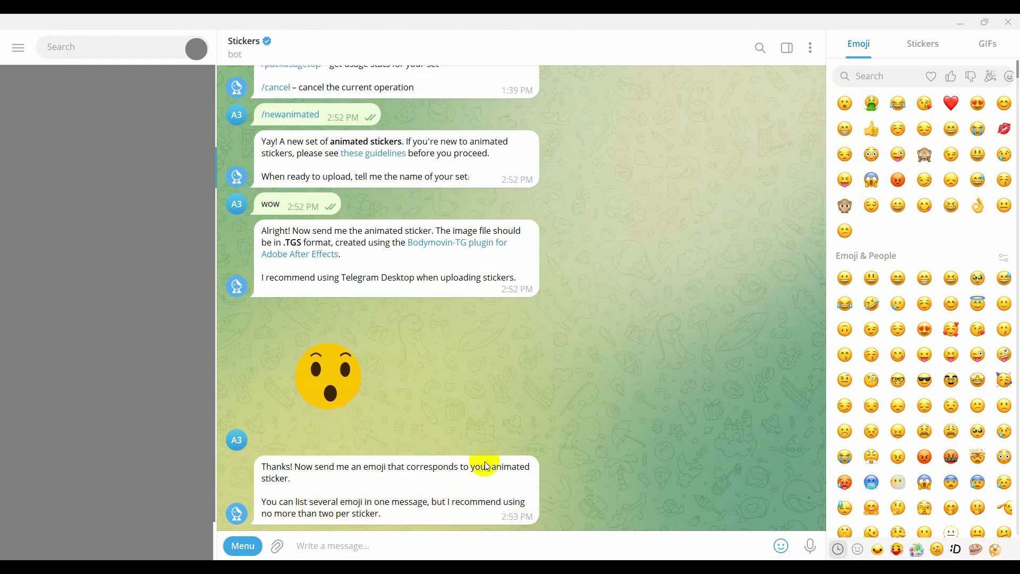
Send the open-mouthed surprised face 😮 as the emoji that corresponds to the animated sticker.
left_click(780, 545)
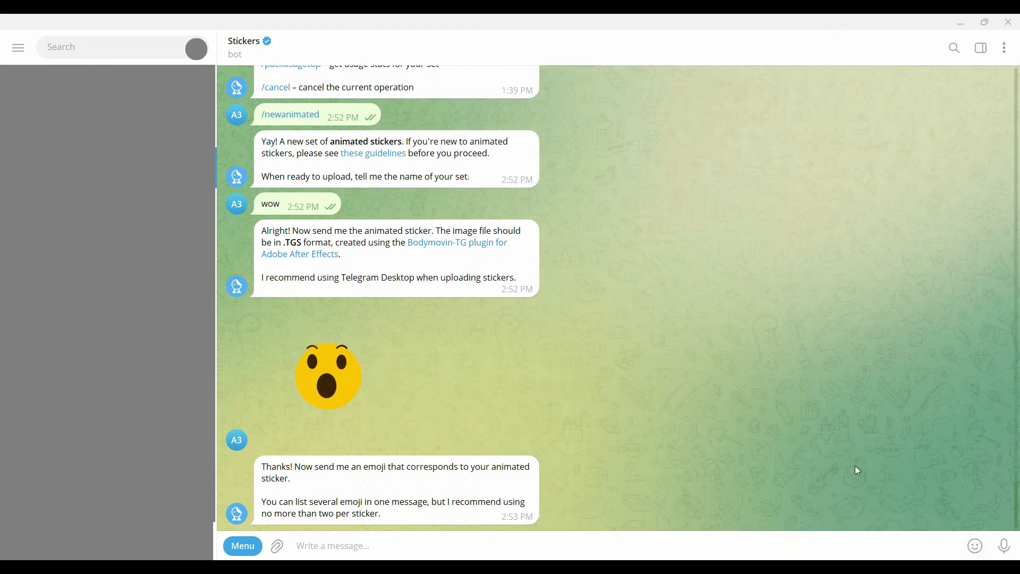
mouse_move(972, 546)
scroll(874, 450, "down", 3)
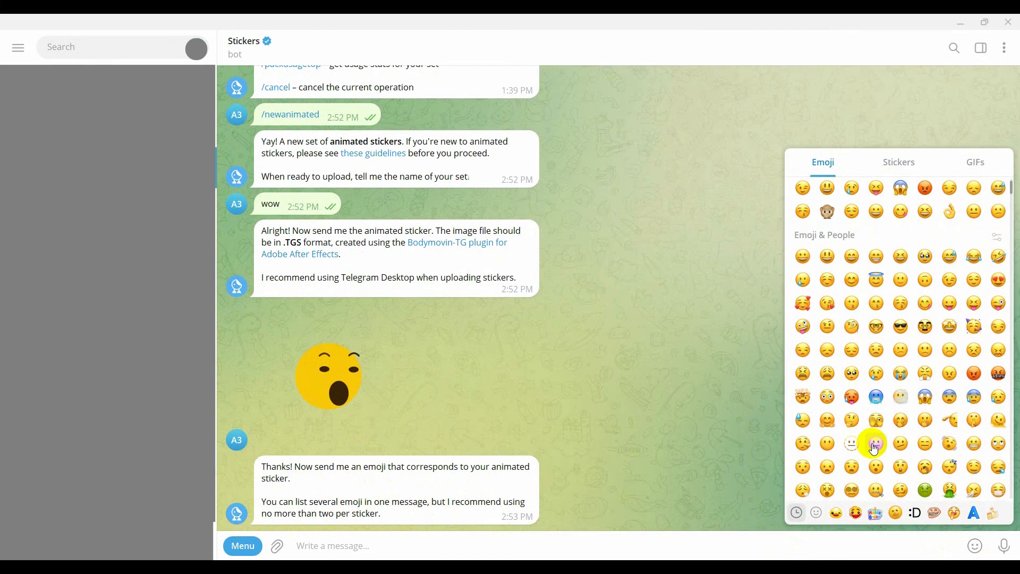
left_click(880, 471)
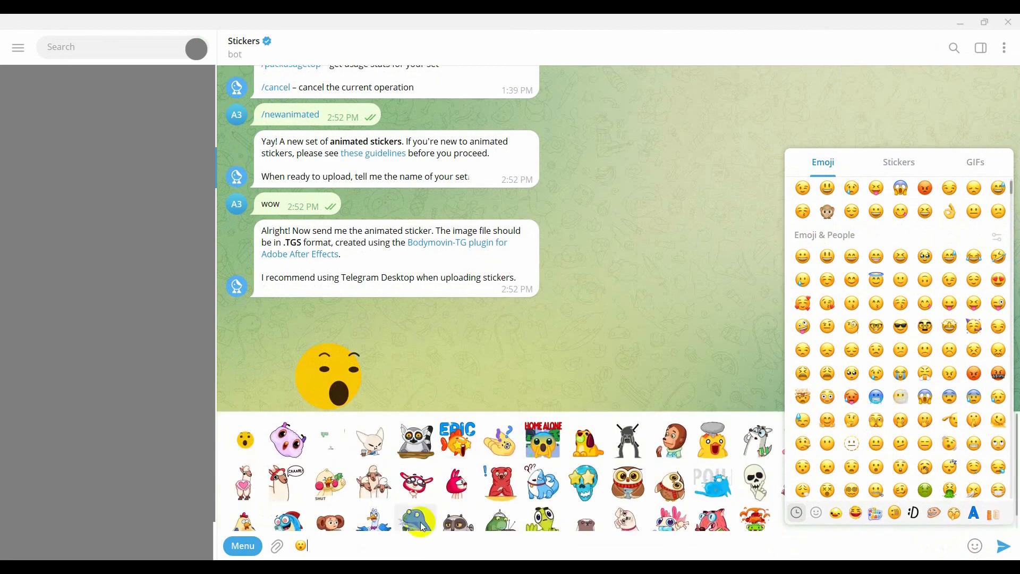
left_click(1014, 552)
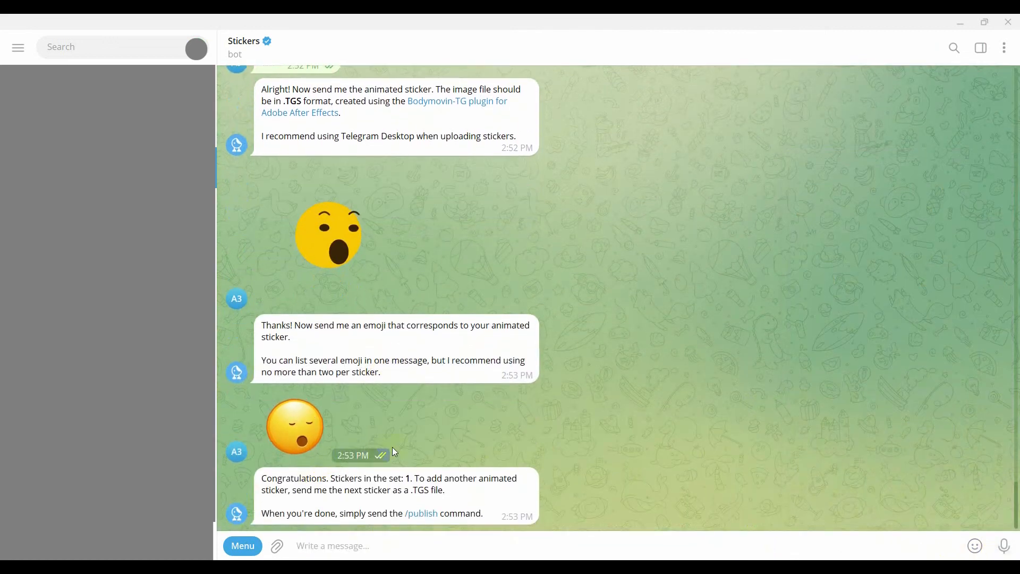
Publish the sticker set with /publish and skip the custom icon with /skip.
left_click(421, 514)
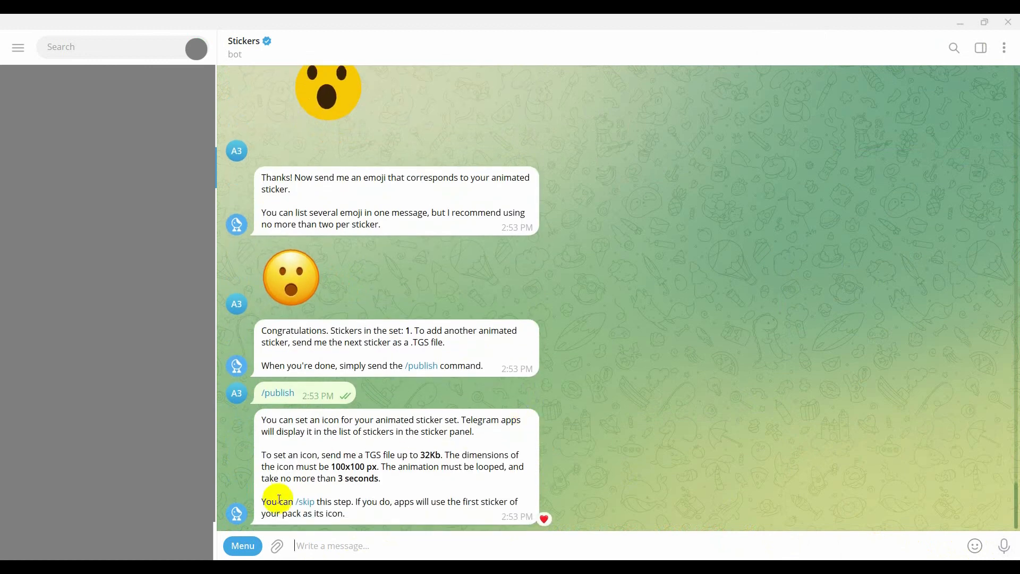
left_click(303, 503)
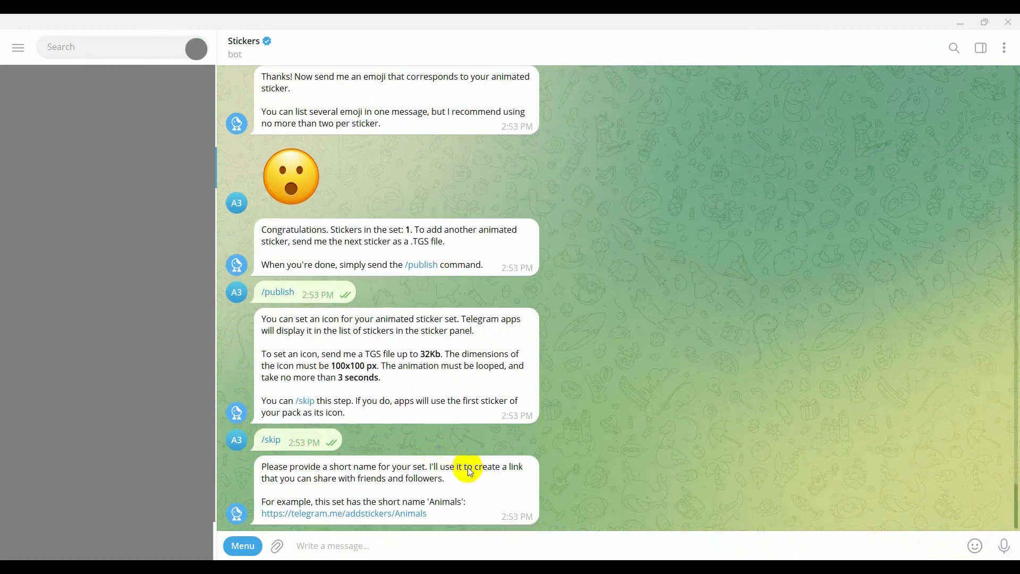
Preview the example Animals sticker set without adding it, and give the new set the short name tfdgd.
left_click(345, 518)
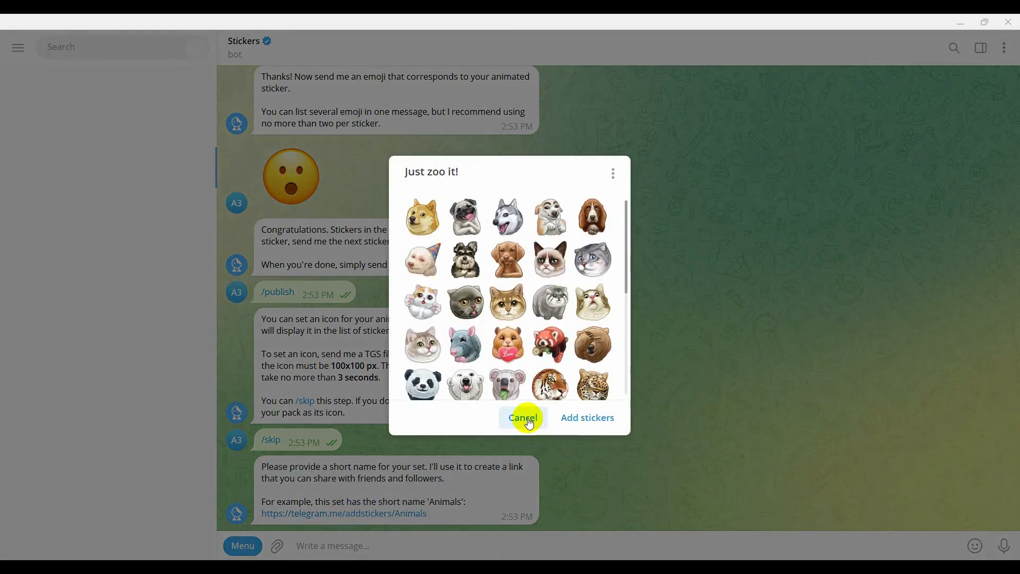
left_click(524, 419)
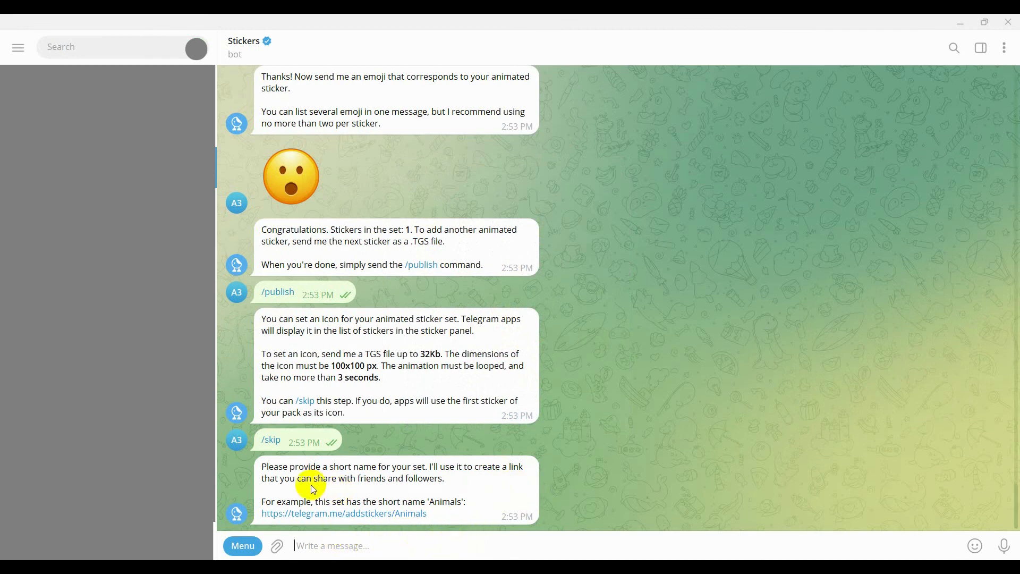
mouse_move(483, 511)
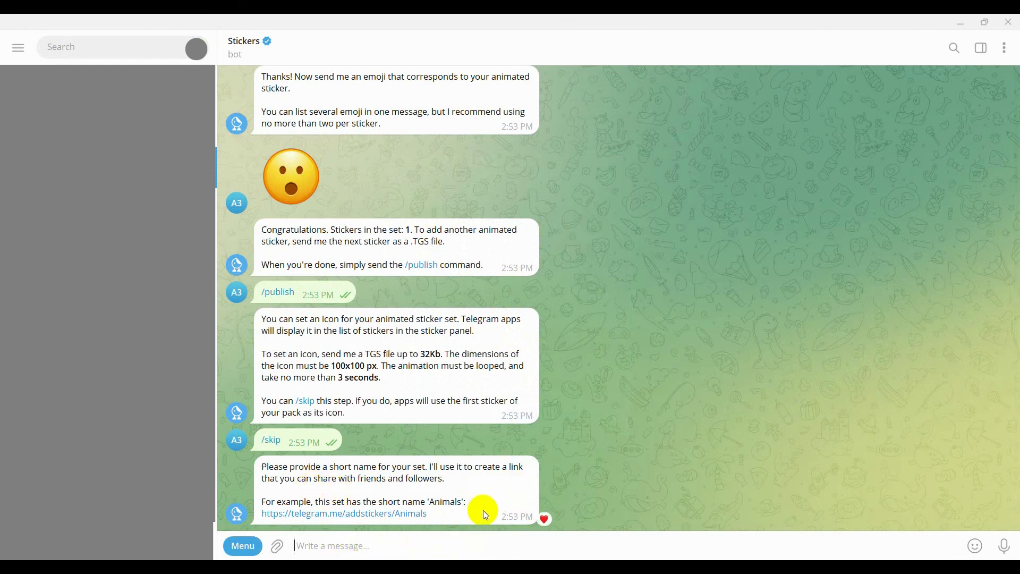
type("t")
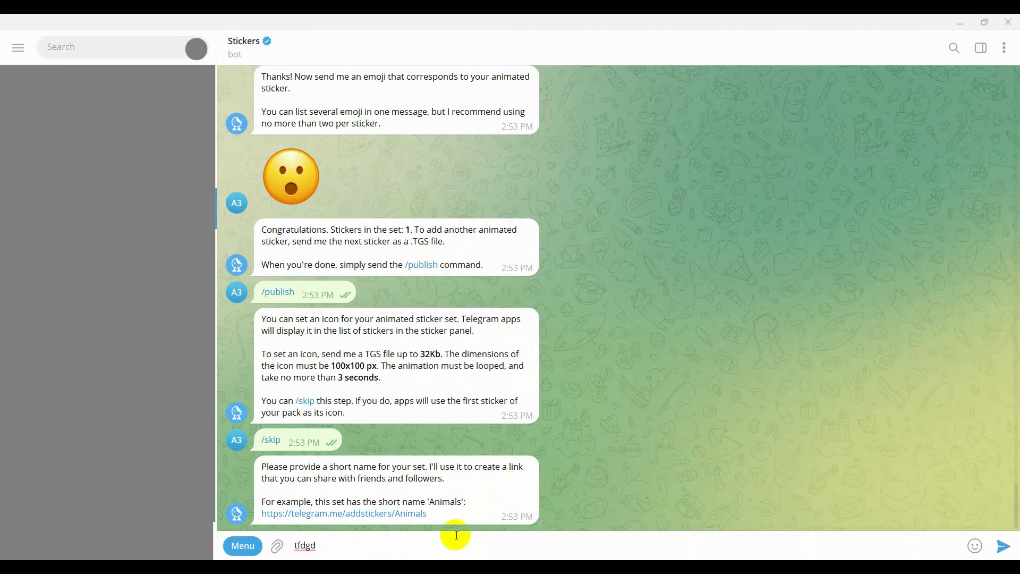
type("fdgd")
key("Return")
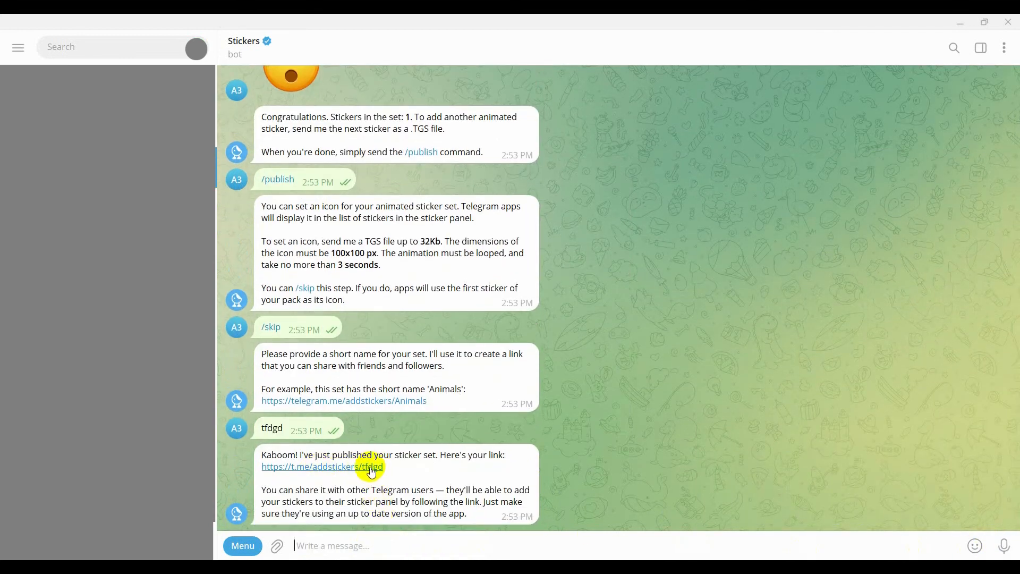
Add the published wow sticker set from its link and send its animated sticker in the Stickers bot chat.
left_click(342, 468)
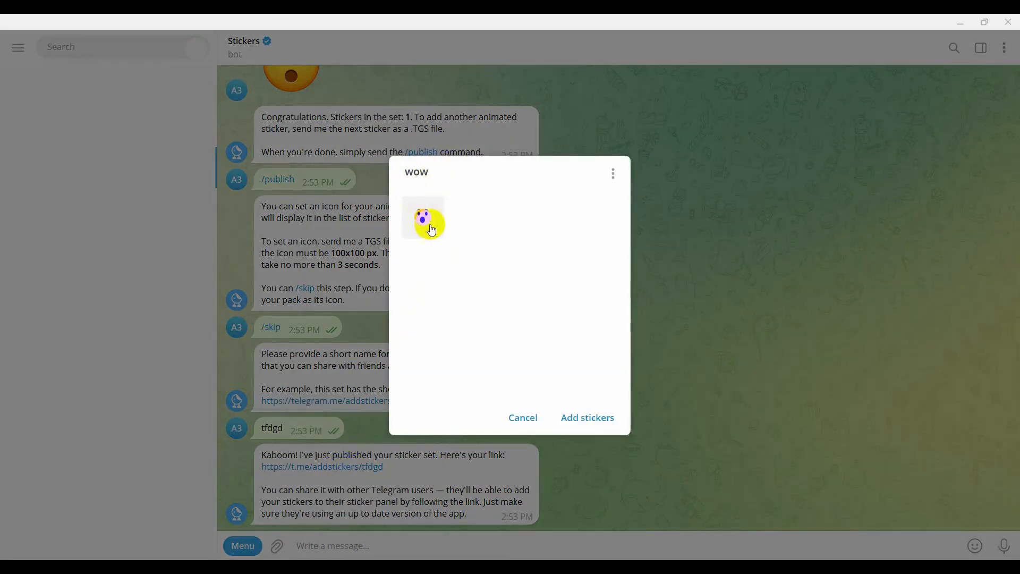
left_click(579, 417)
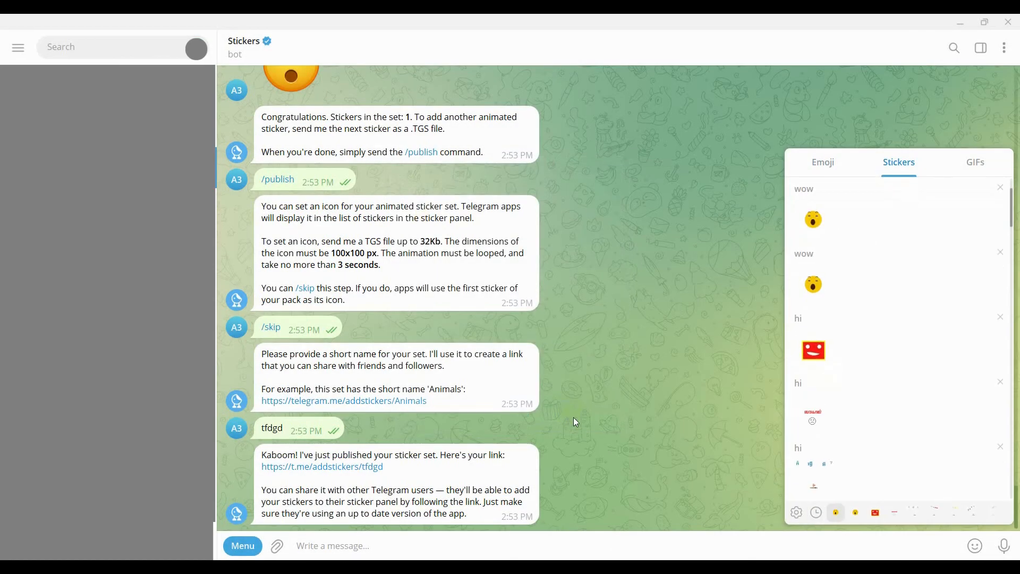
left_click(816, 218)
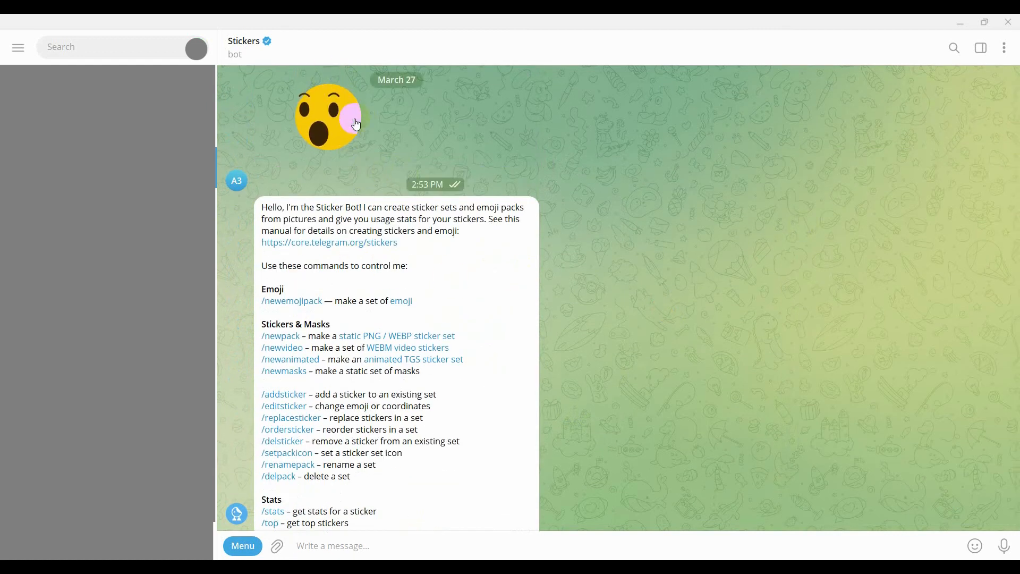
scroll(379, 135, "up", 2)
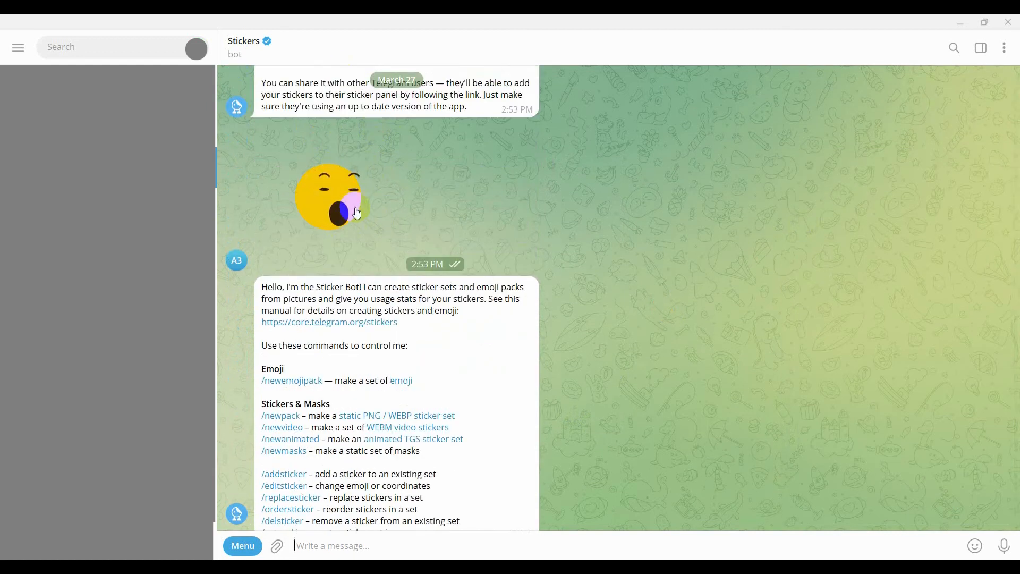